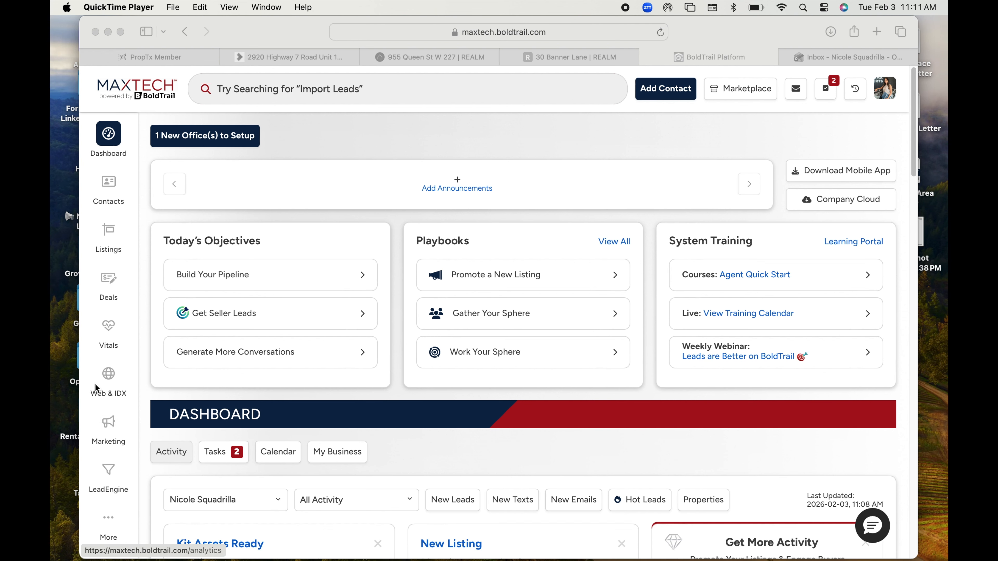
Open the Smart Campaigns manager from the marketing tools and switch the scope from Company to the agent's own campaigns.
click(110, 430)
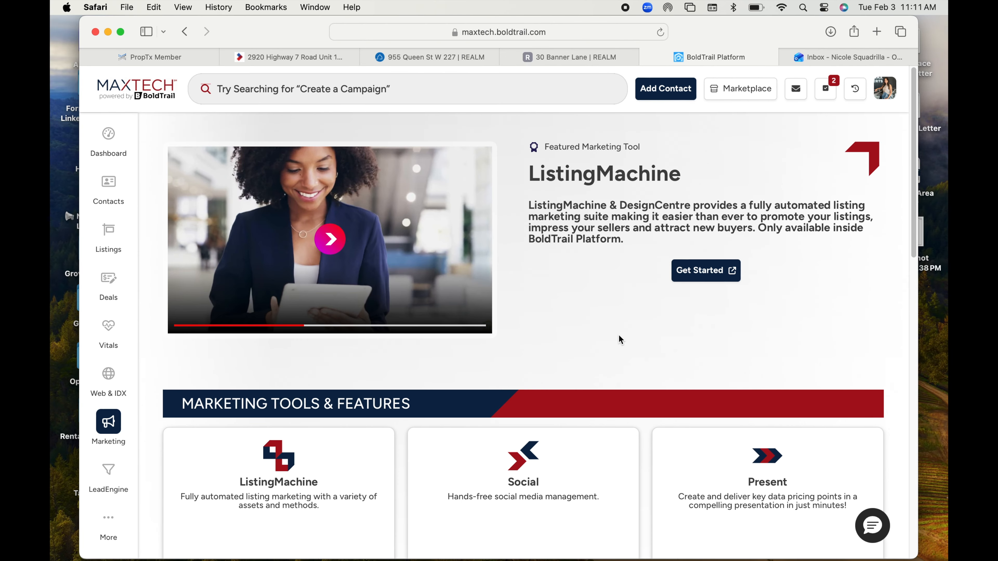
scroll(618, 340, down, 10)
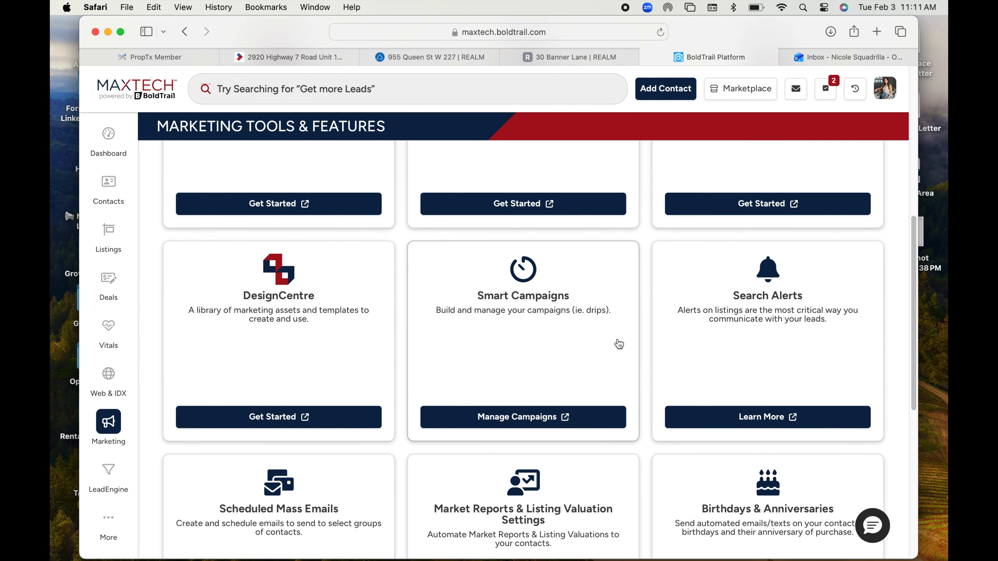
scroll(619, 345, down, 2)
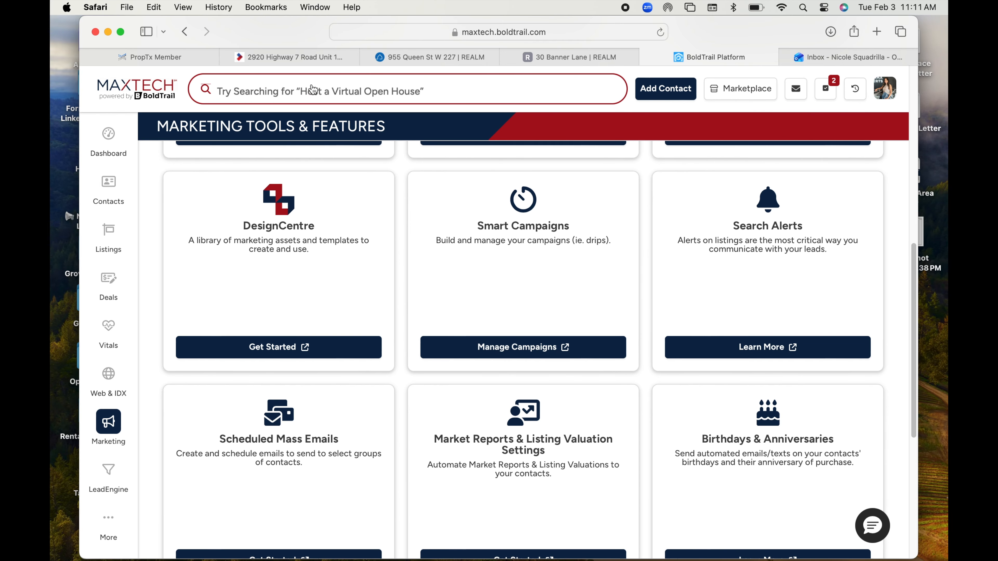
click(295, 87)
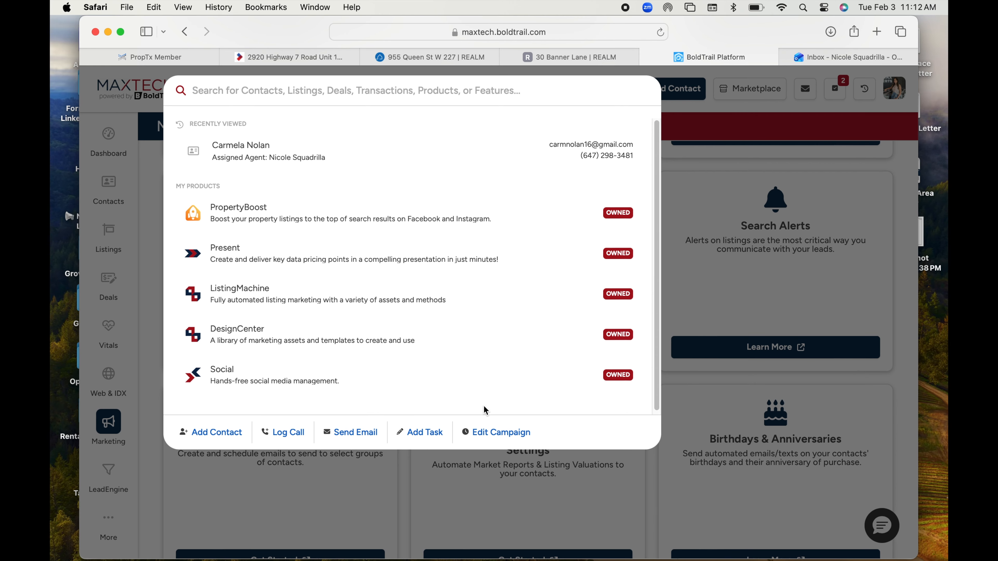
click(672, 332)
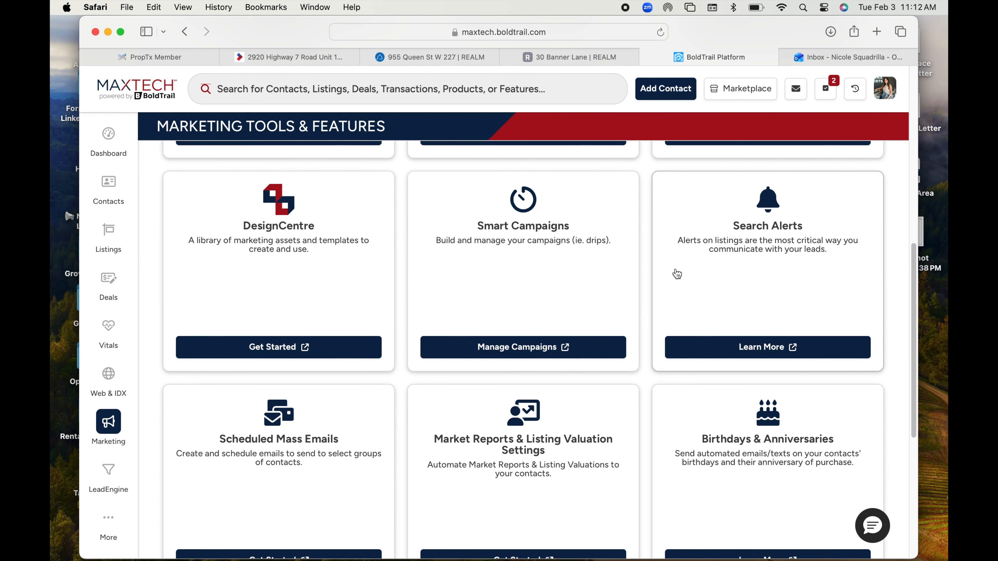
click(487, 348)
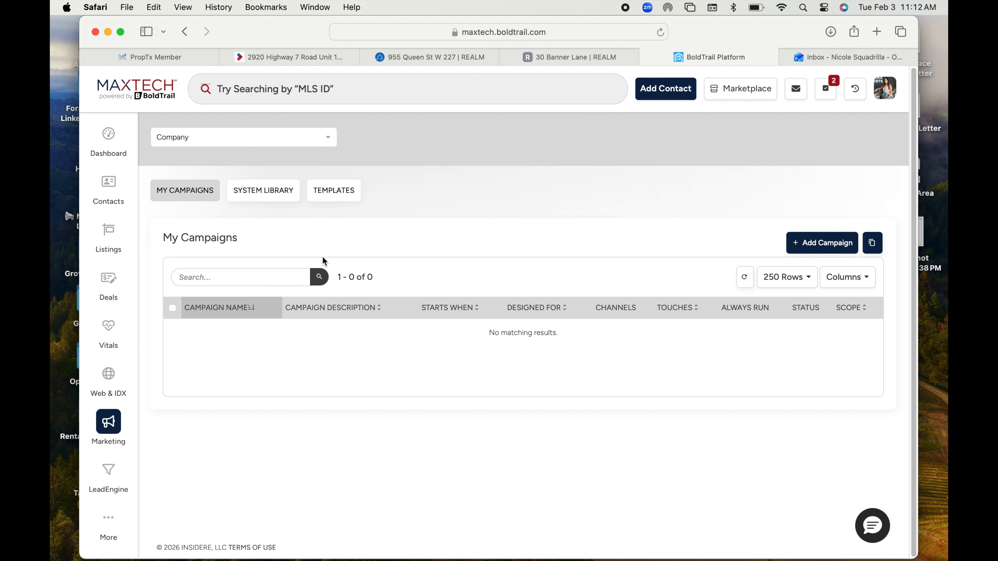
click(209, 134)
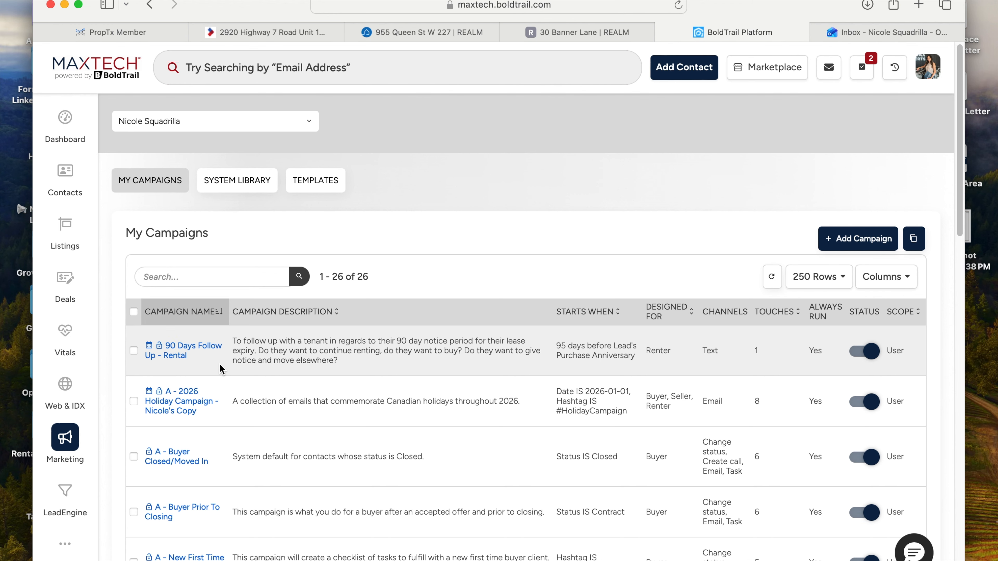
Look through the agent's list of existing campaigns, checking their descriptions, start triggers, channels and on/off status.
scroll(216, 374, down, 1)
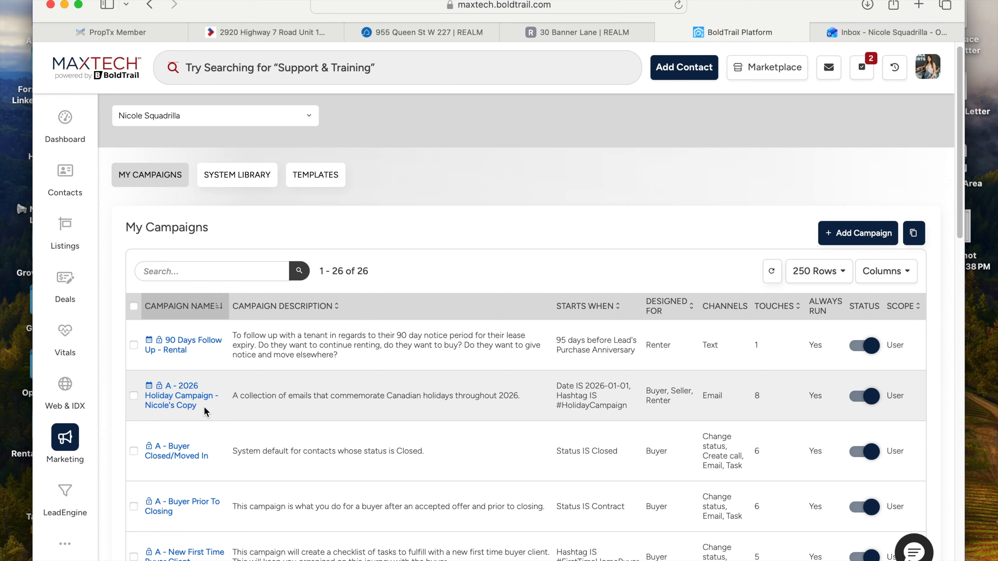
scroll(204, 409, down, 1)
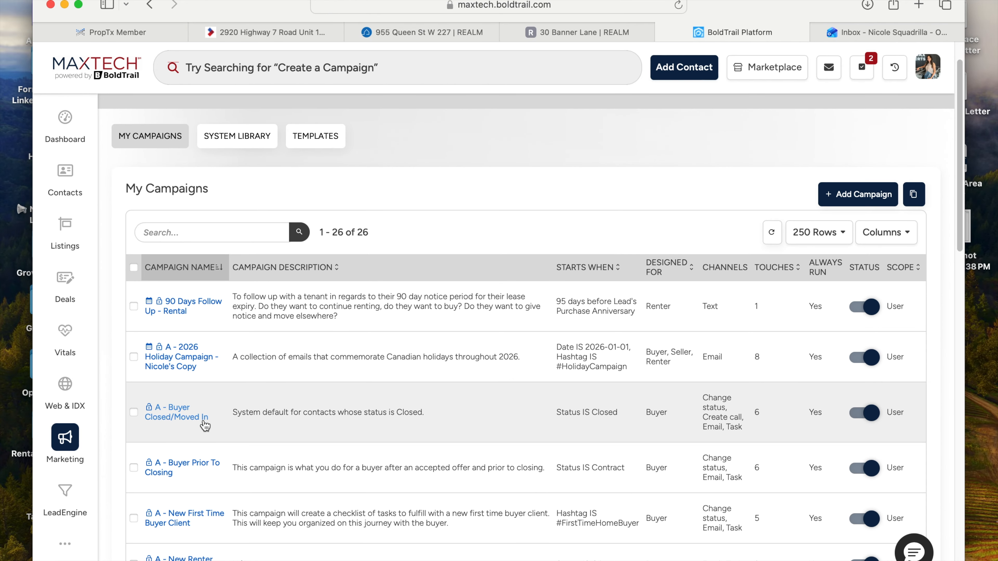
scroll(204, 424, down, 1)
scroll(214, 431, down, 2)
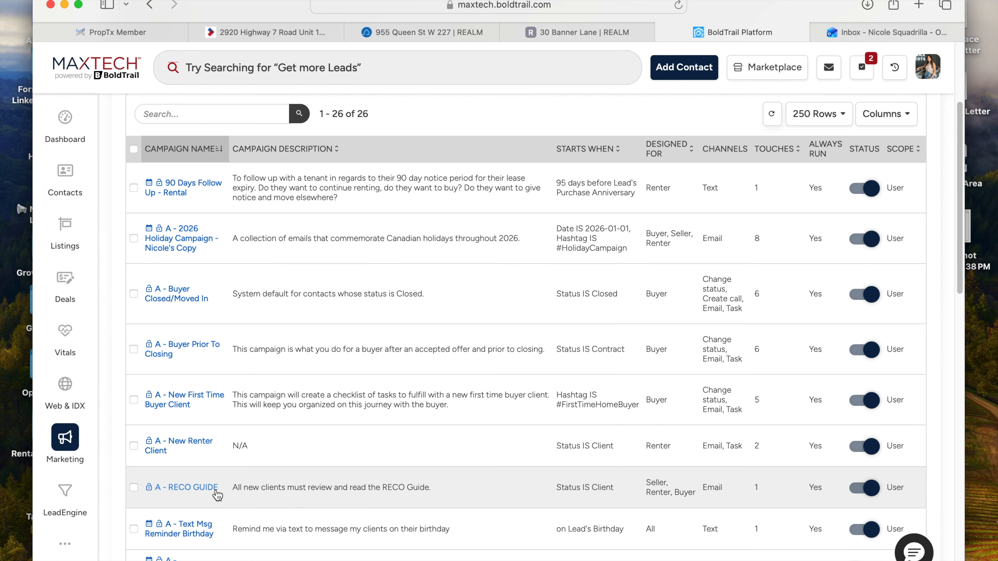
scroll(198, 480, down, 5)
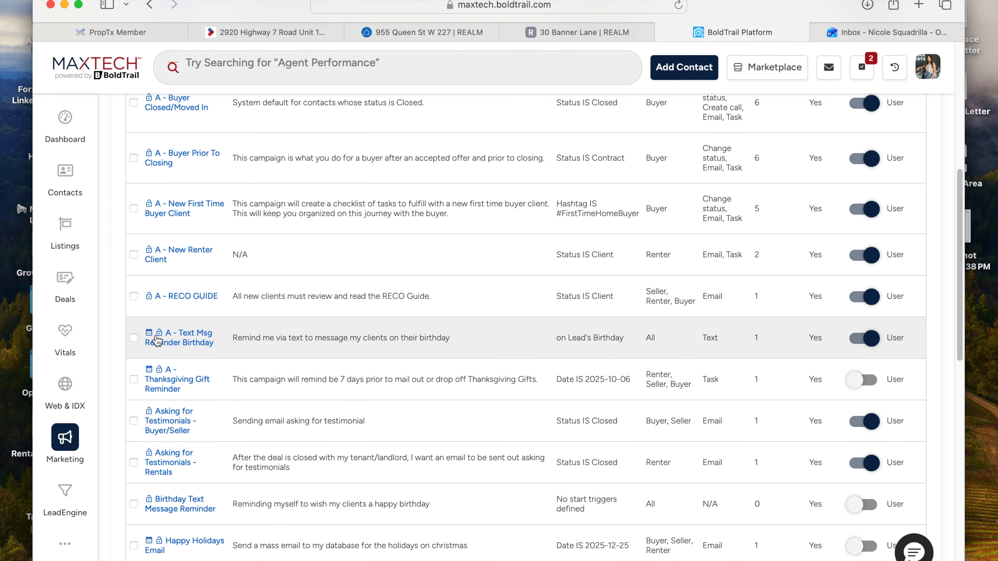
scroll(192, 374, down, 2)
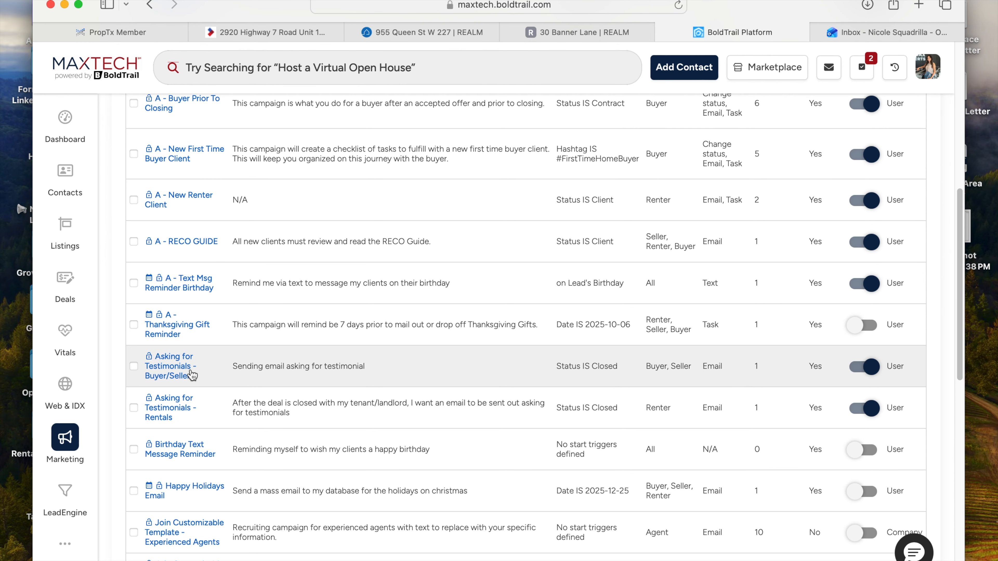
scroll(195, 378, down, 3)
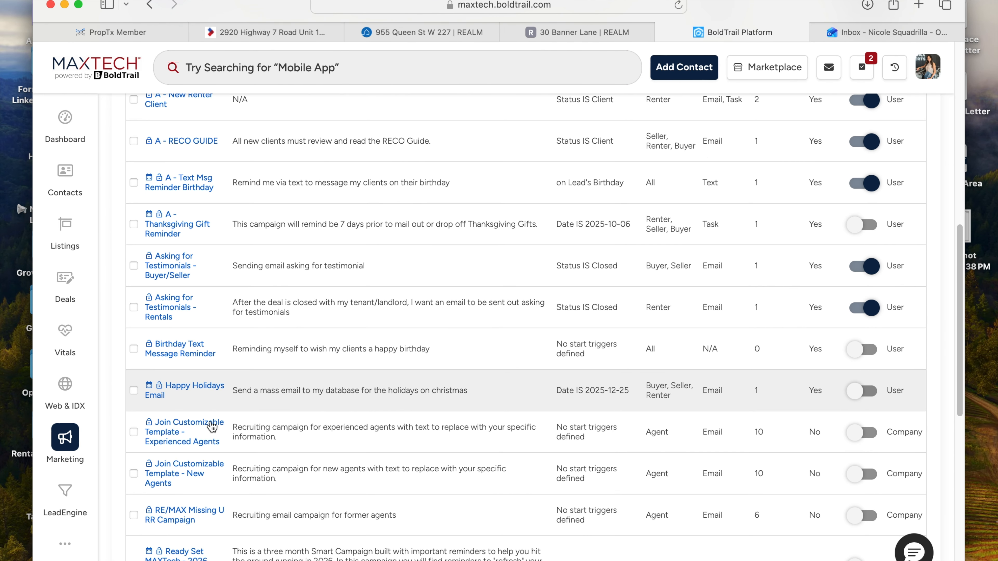
scroll(212, 427, down, 2)
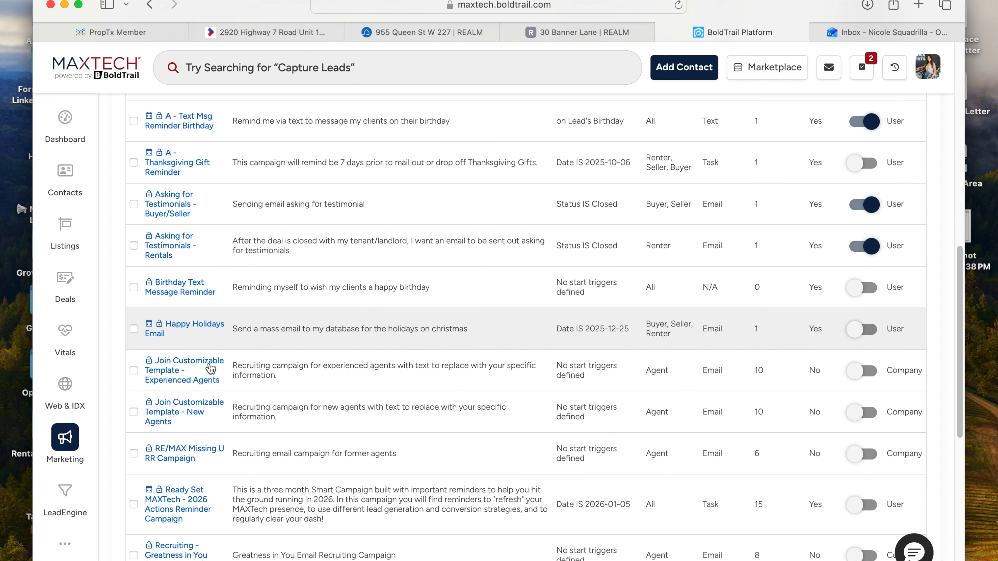
scroll(211, 368, down, 10)
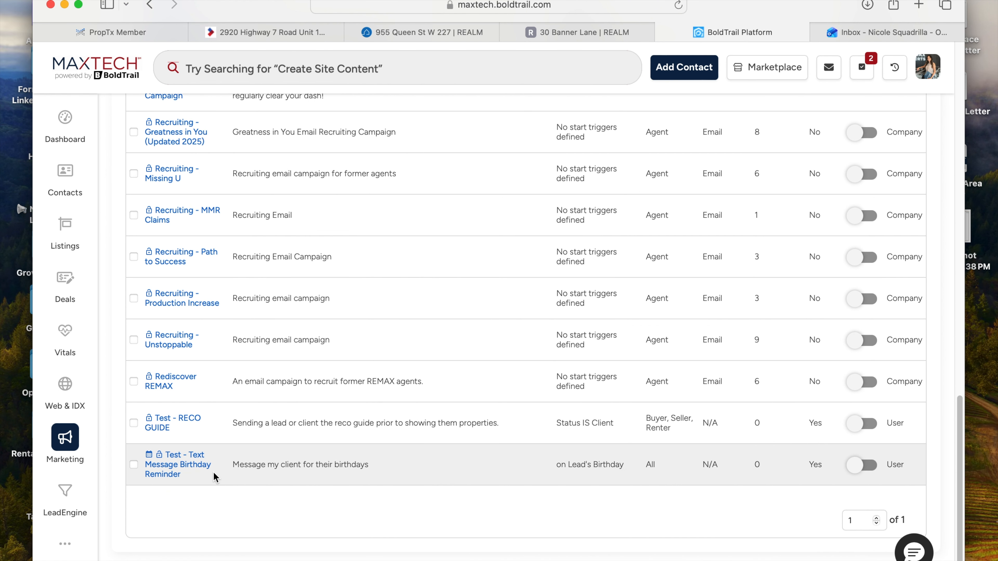
scroll(212, 472, up, 15)
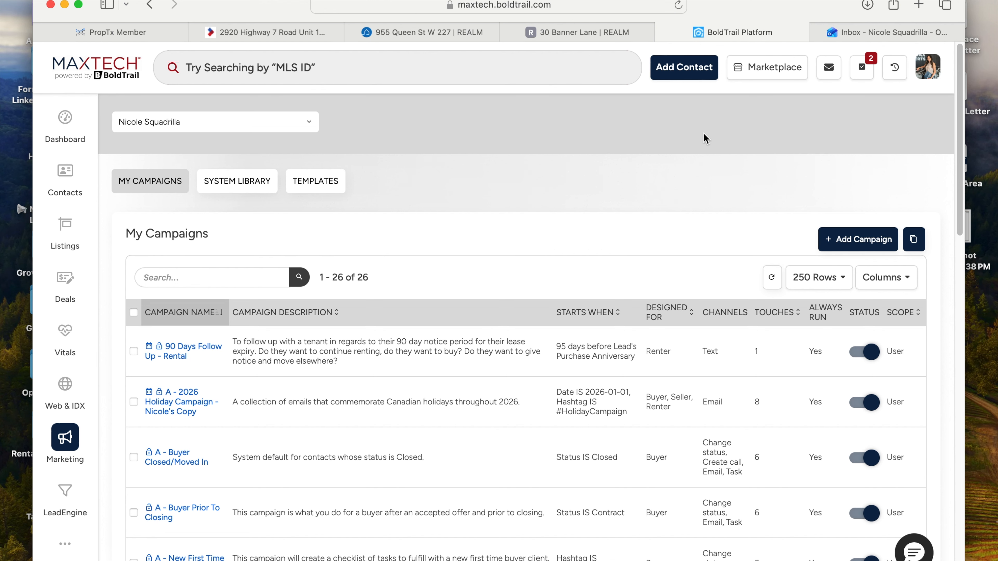
Open ChatGPT in a new browser tab.
key(super+t)
text(chatgpt)
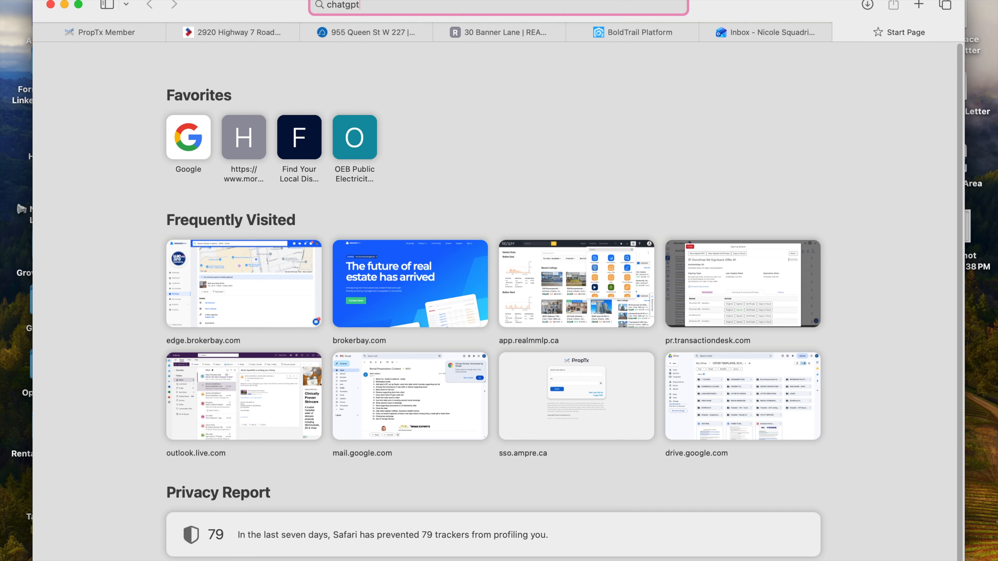
key(Return)
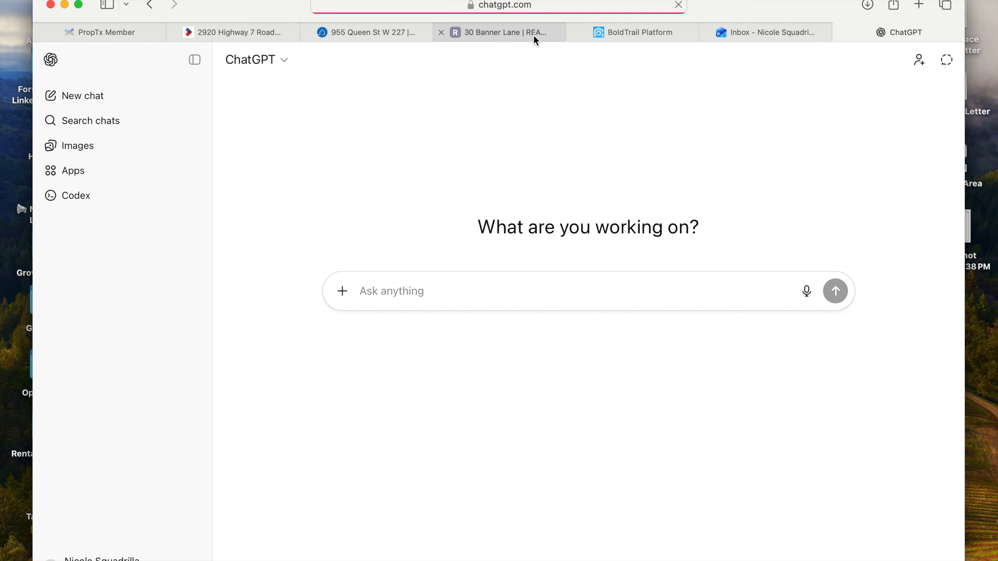
Switch back to BoldTrail, start adding a new campaign and review its start options.
click(618, 33)
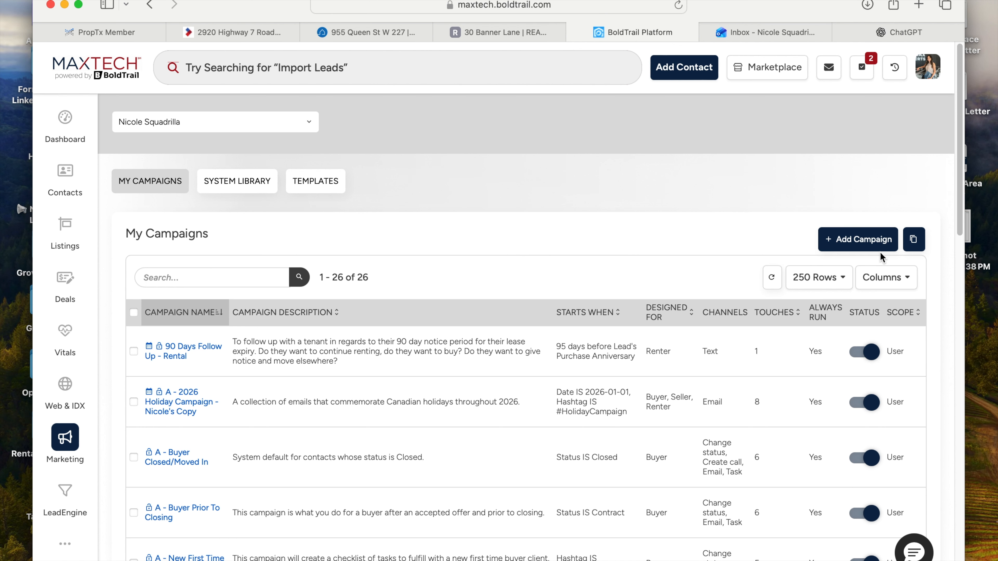
click(854, 251)
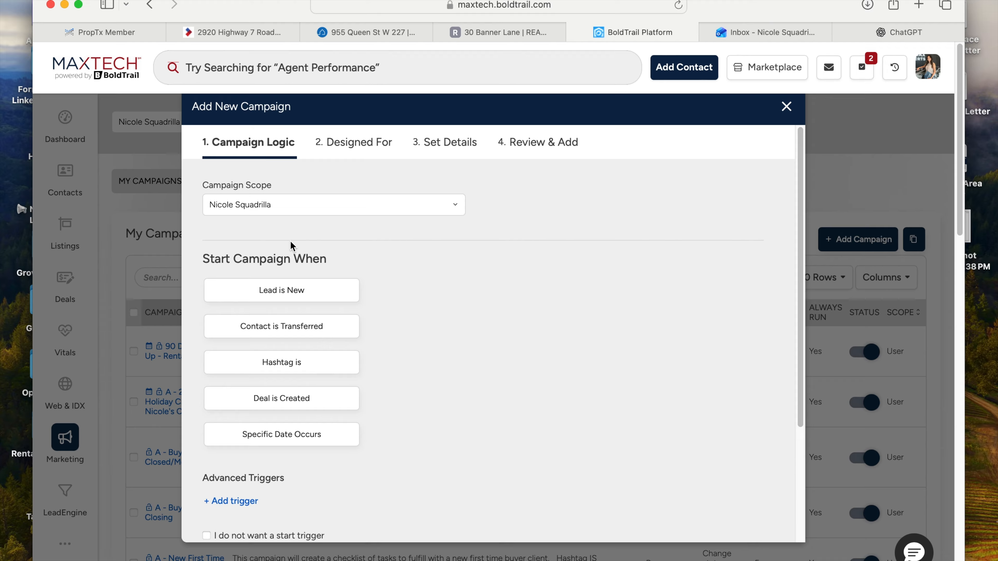
drag(211, 259, 348, 255)
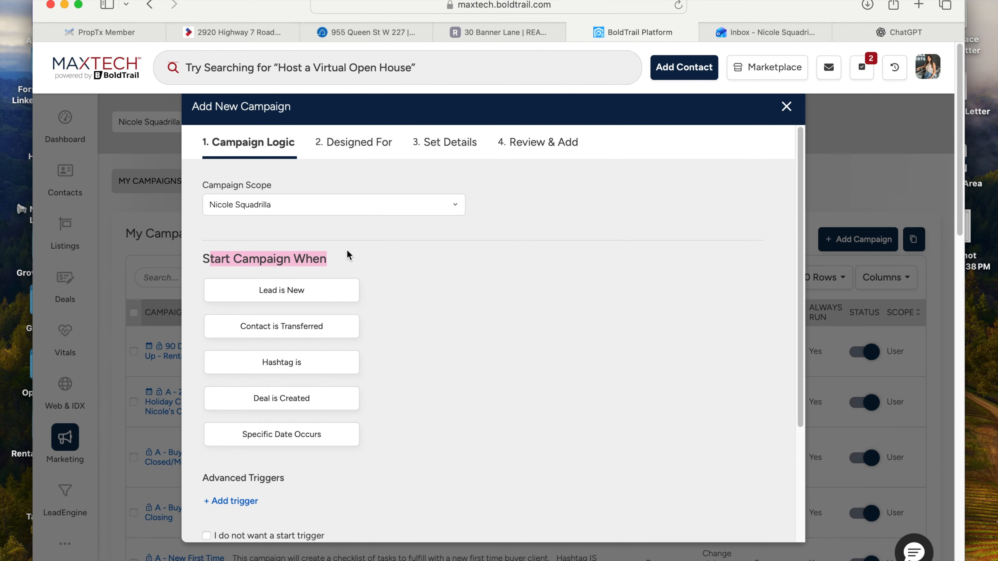
click(373, 380)
scroll(396, 368, down, 1)
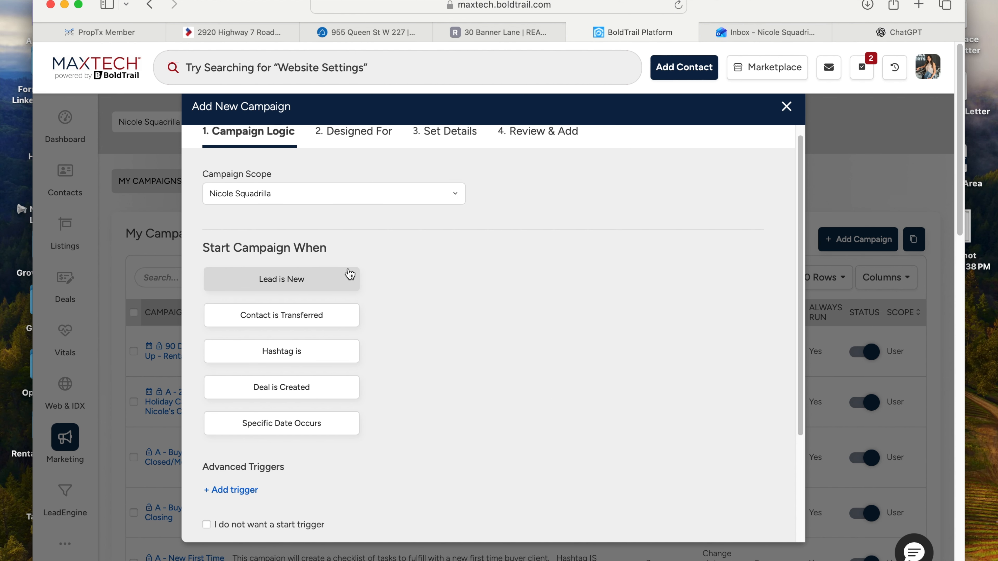
Add an advanced start trigger to the new campaign with the field Status, logic IS and value Client.
scroll(395, 348, down, 2)
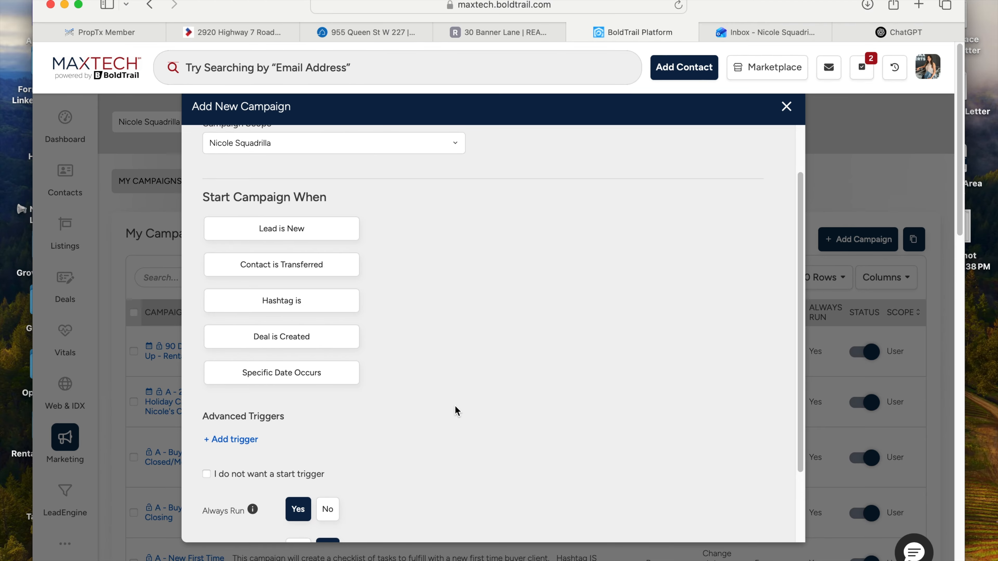
scroll(449, 385, down, 1)
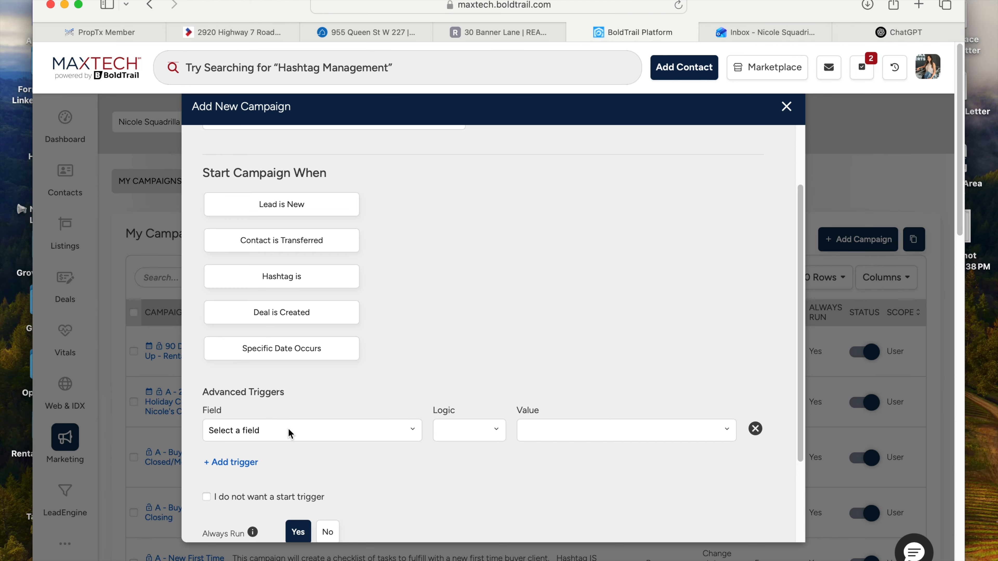
click(277, 427)
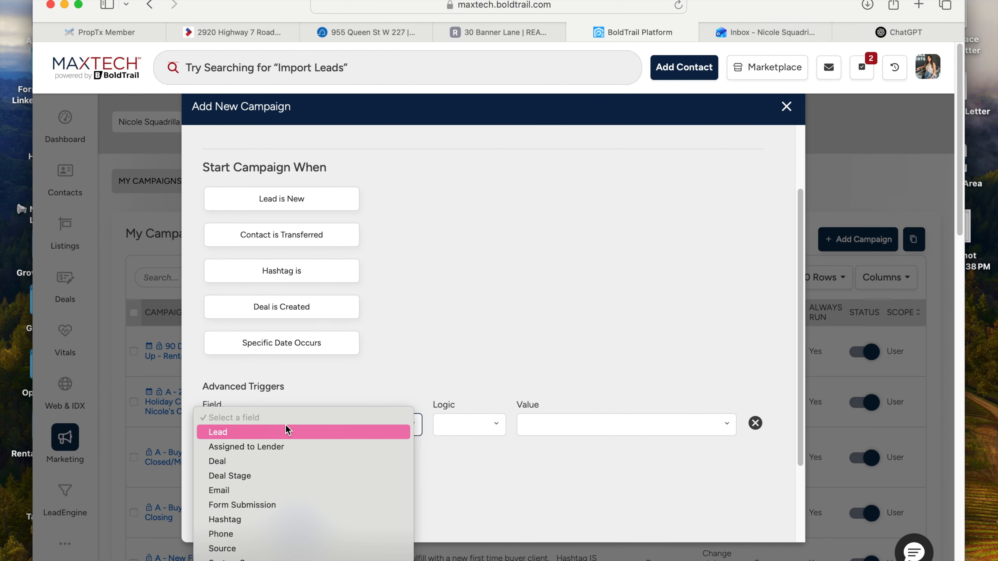
click(221, 400)
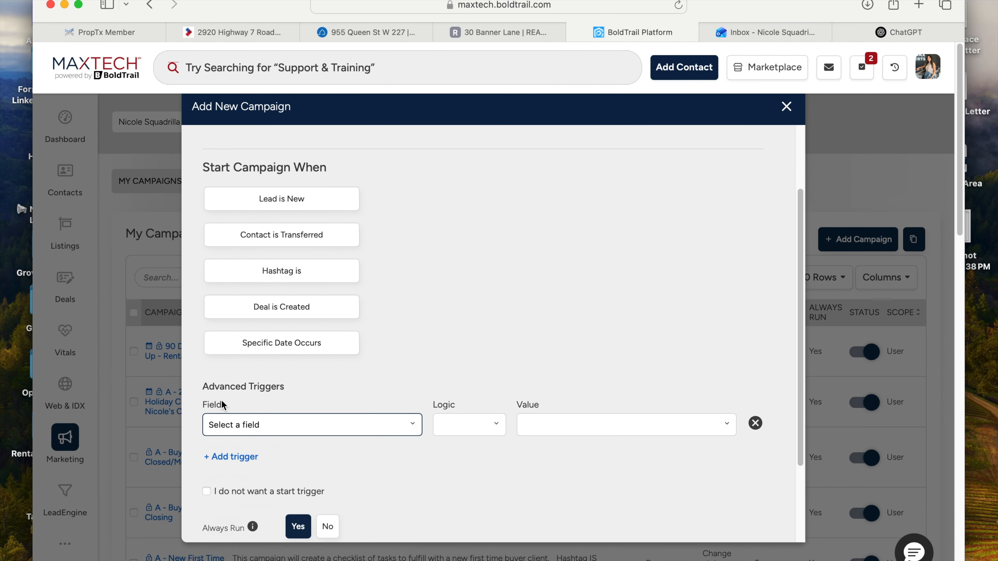
click(213, 415)
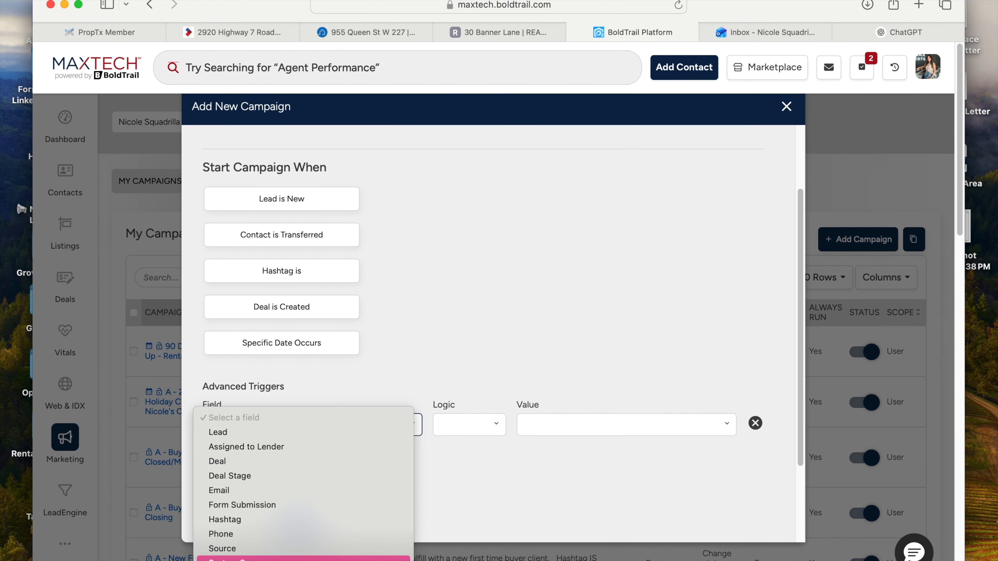
click(257, 555)
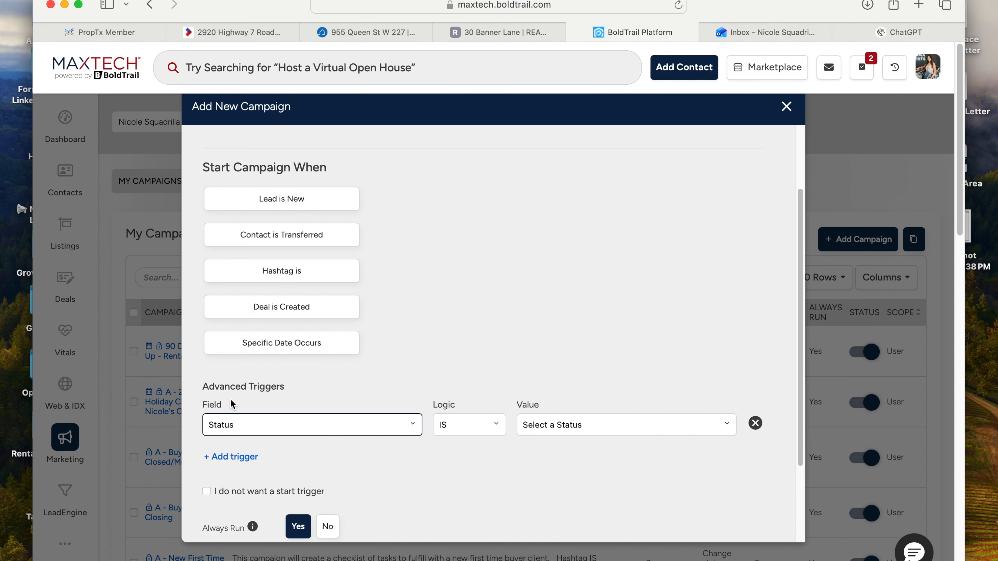
click(539, 423)
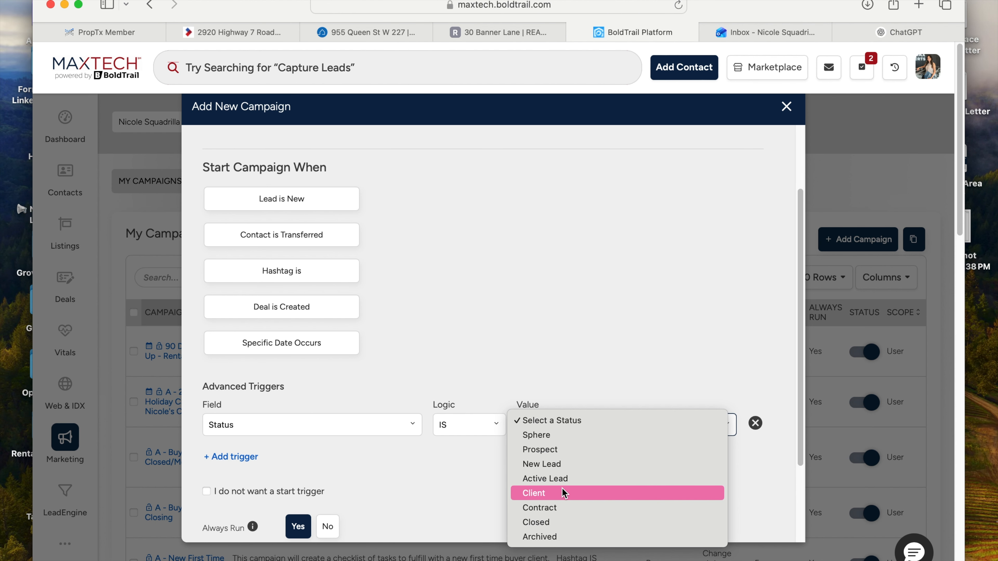
click(532, 494)
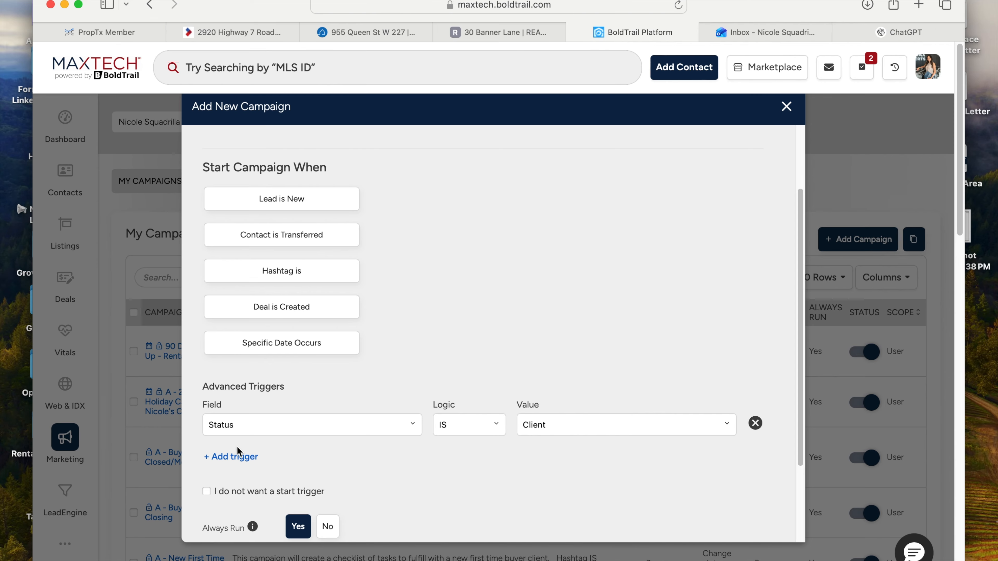
Add a second advanced trigger with the field Hashtag, logic IS and value FirstTimeHomeBuyer.
click(241, 455)
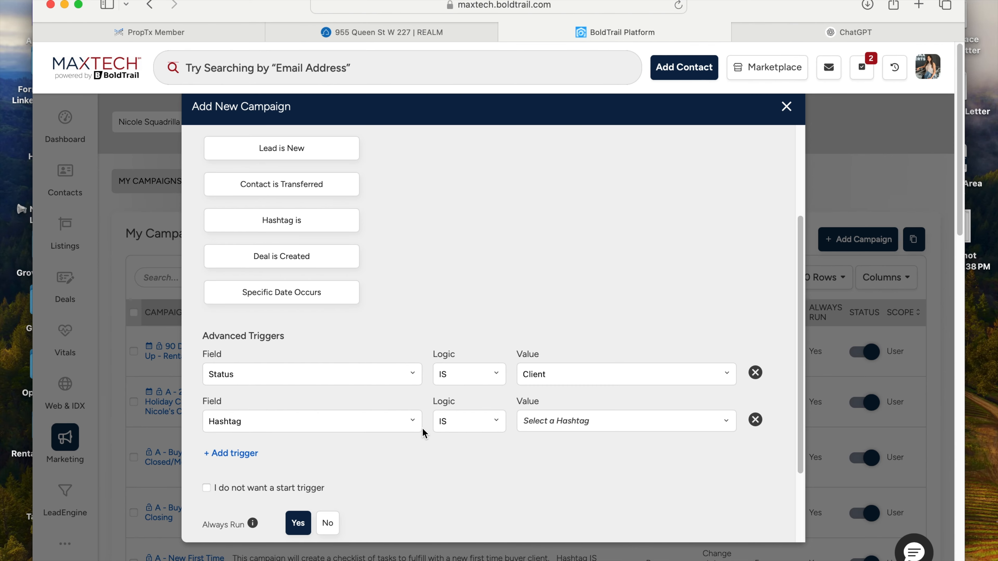
click(261, 421)
click(261, 423)
click(571, 423)
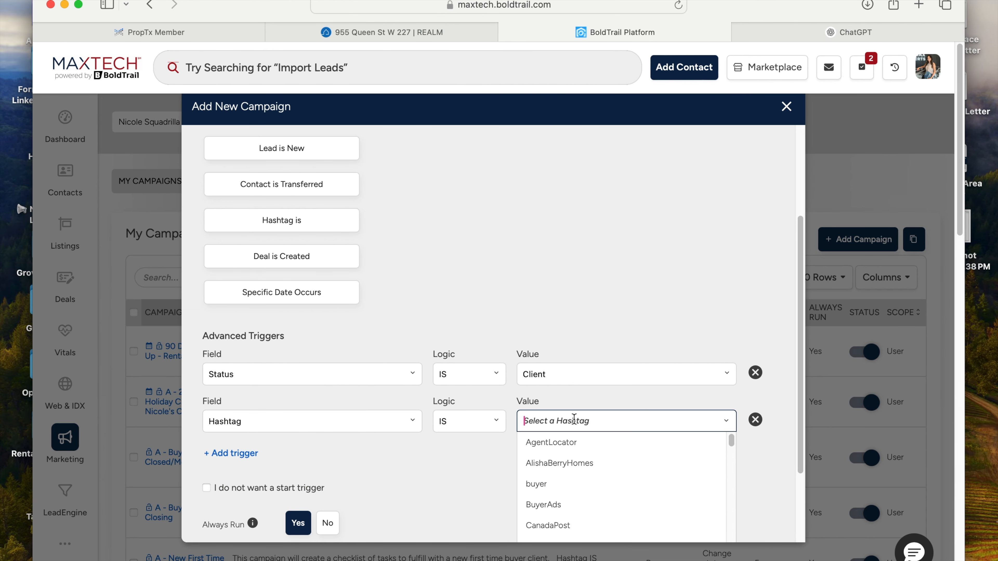
text(firsttimehomebuyer)
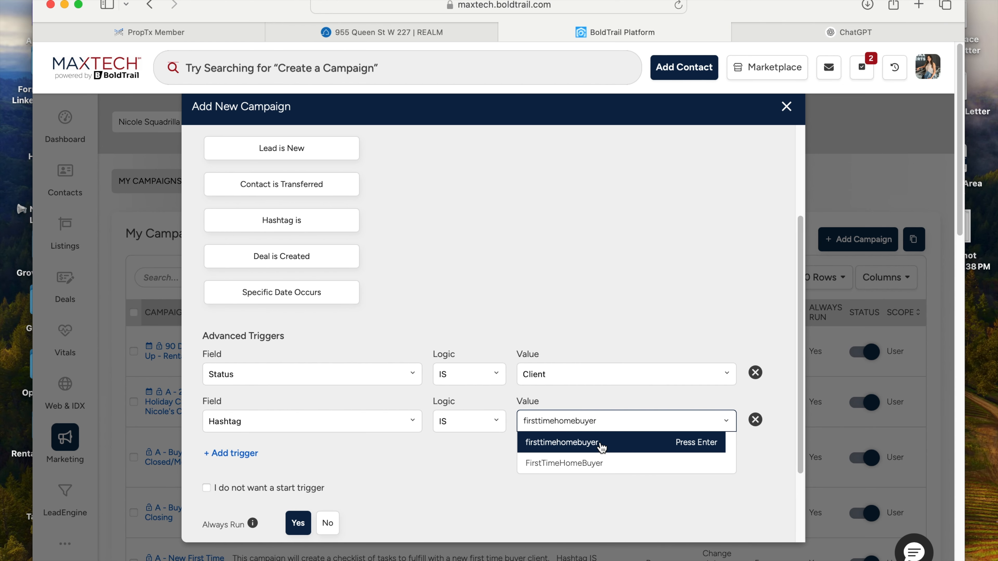
click(603, 444)
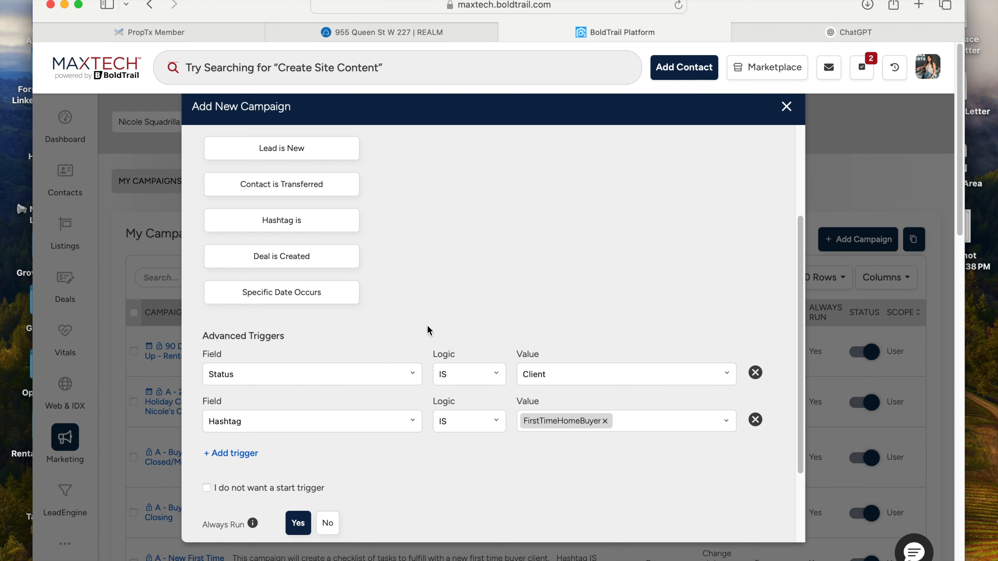
scroll(443, 328, down, 3)
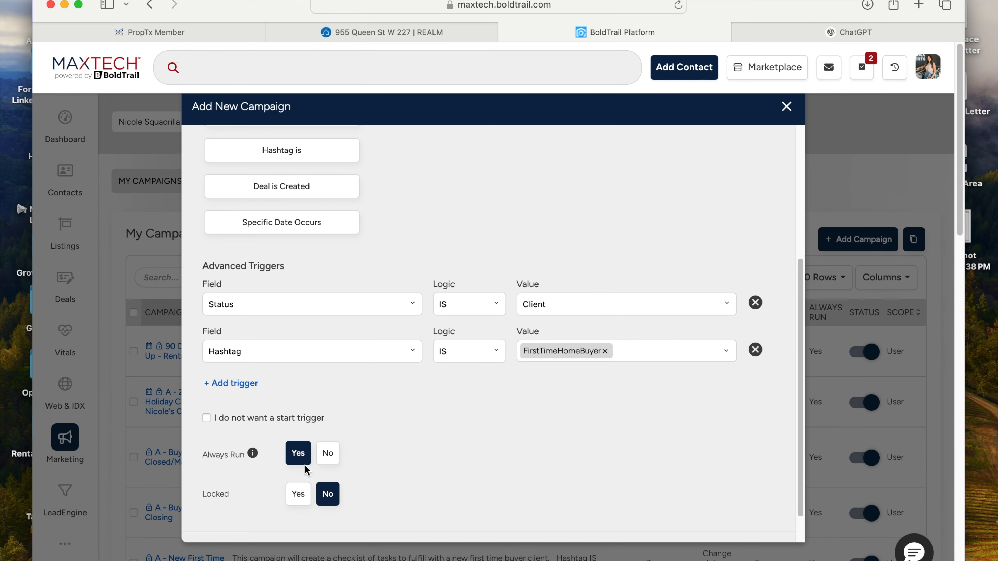
Accept the campaign's start triggers and run settings, and design the campaign for Buyer contacts.
mouse_move(251, 454)
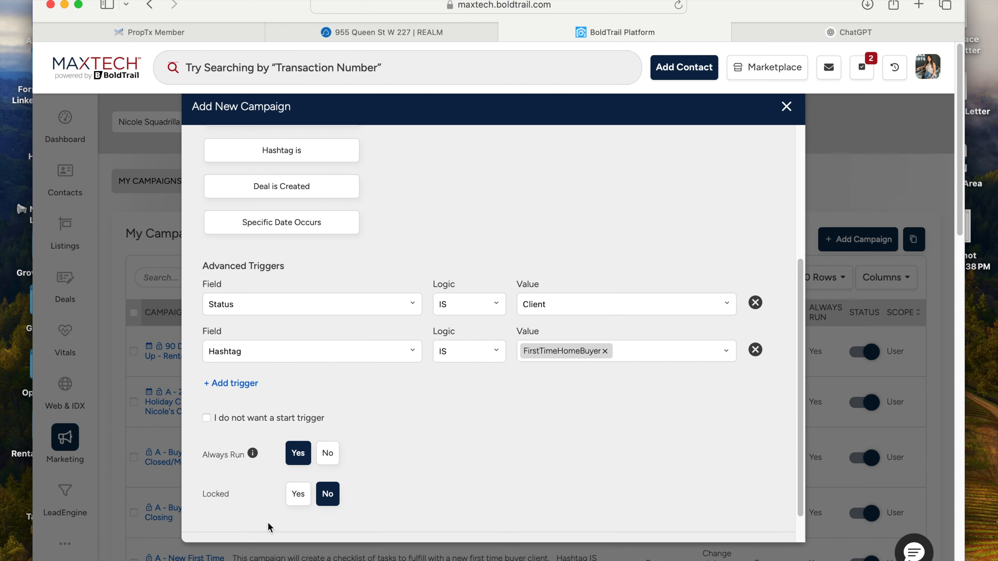
scroll(421, 491, up, 5)
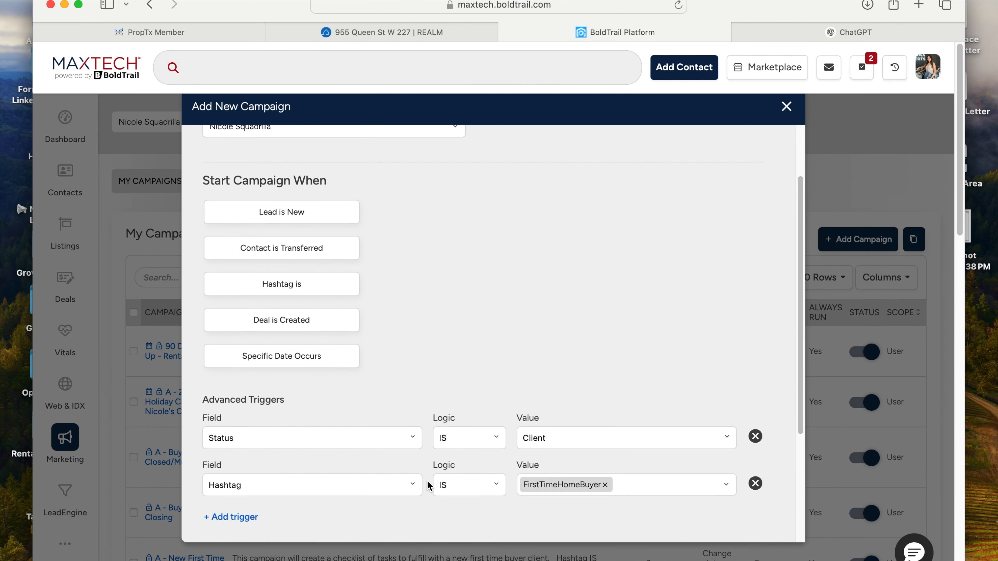
scroll(422, 412, down, 3)
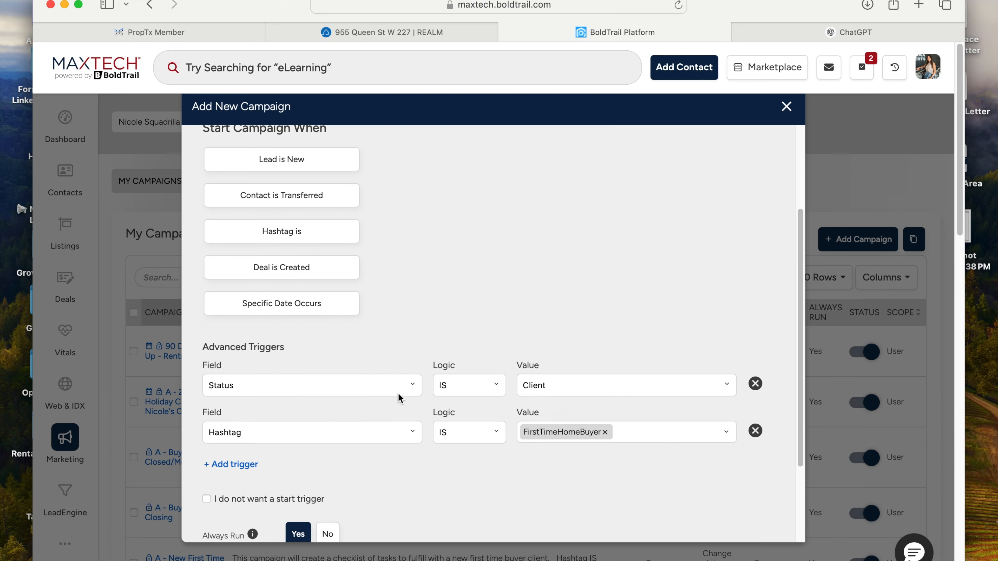
scroll(286, 240, down, 3)
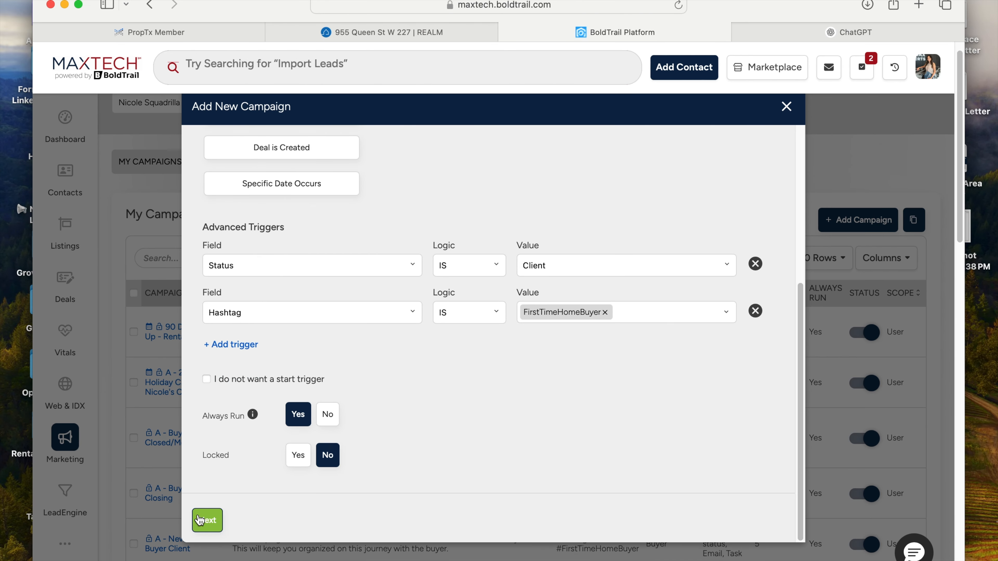
click(213, 522)
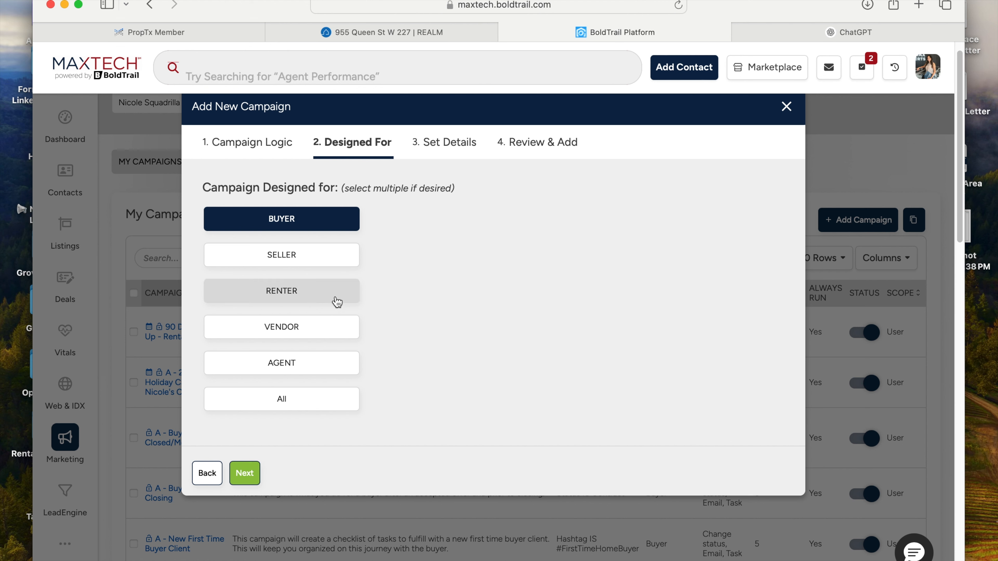
click(241, 473)
Name the campaign "Test - First Time Home Buyer Campaign".
click(311, 228)
text(Test)
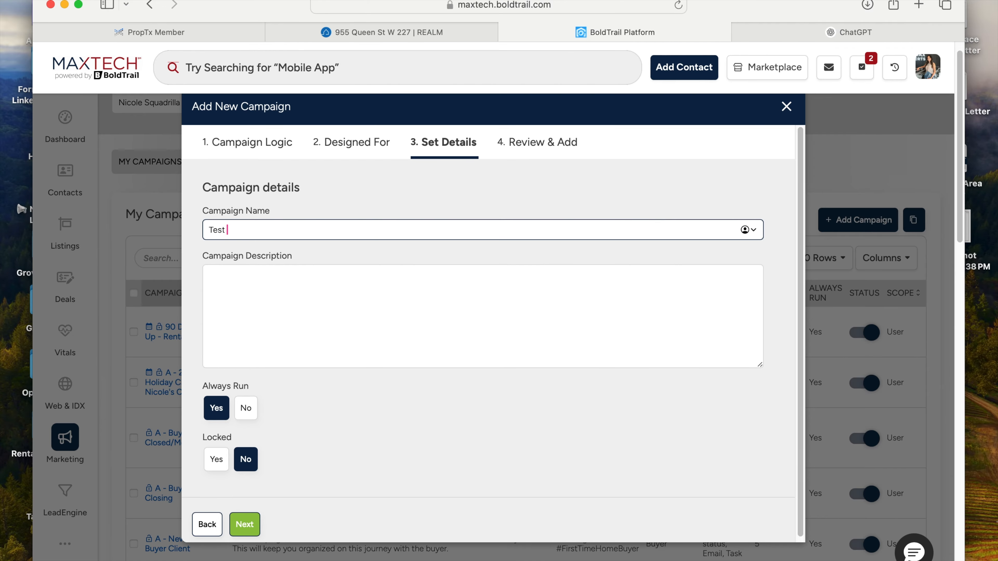
text( - First T)
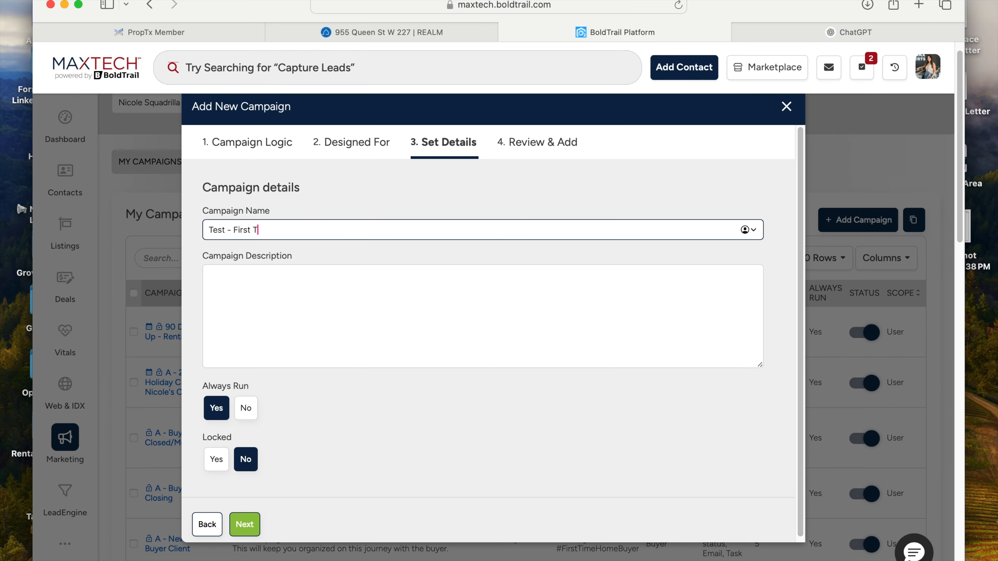
text(ime Home Buyer Campaign)
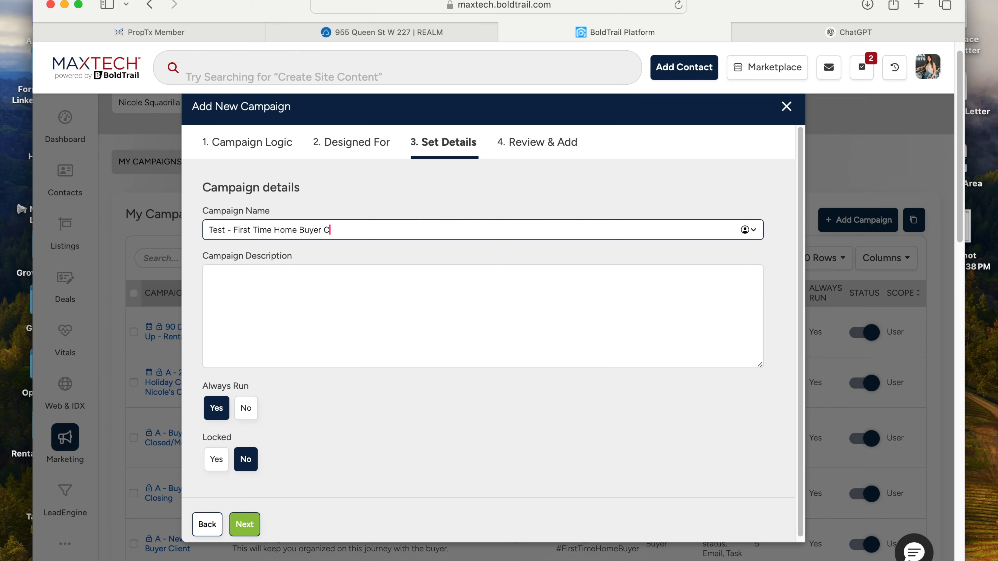
Enter the campaign description "Notifying my clients on costs associated with buying your first home, referrals for mortgage broker, lawyers and inspectors.".
click(265, 301)
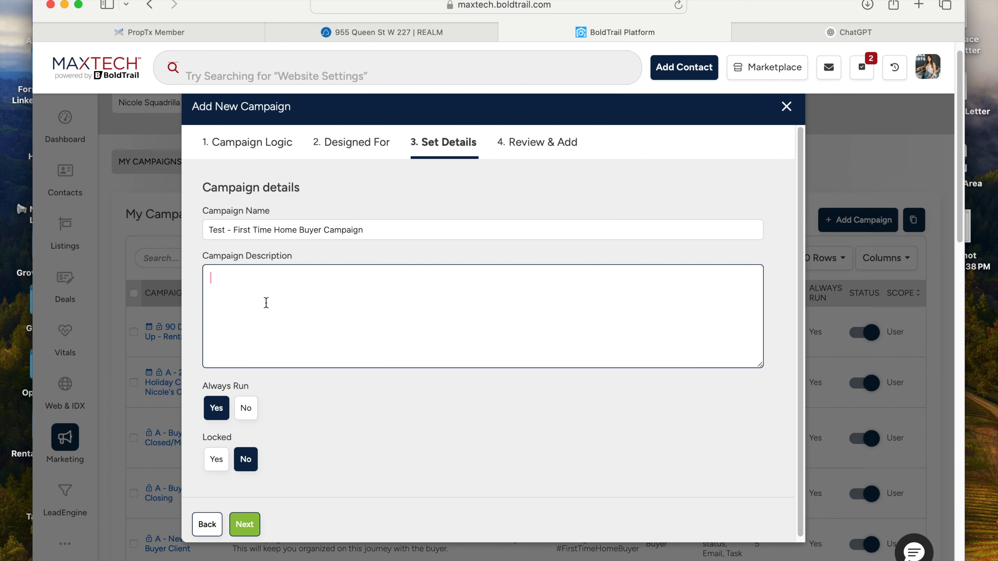
text(Notifying my clients on clos)
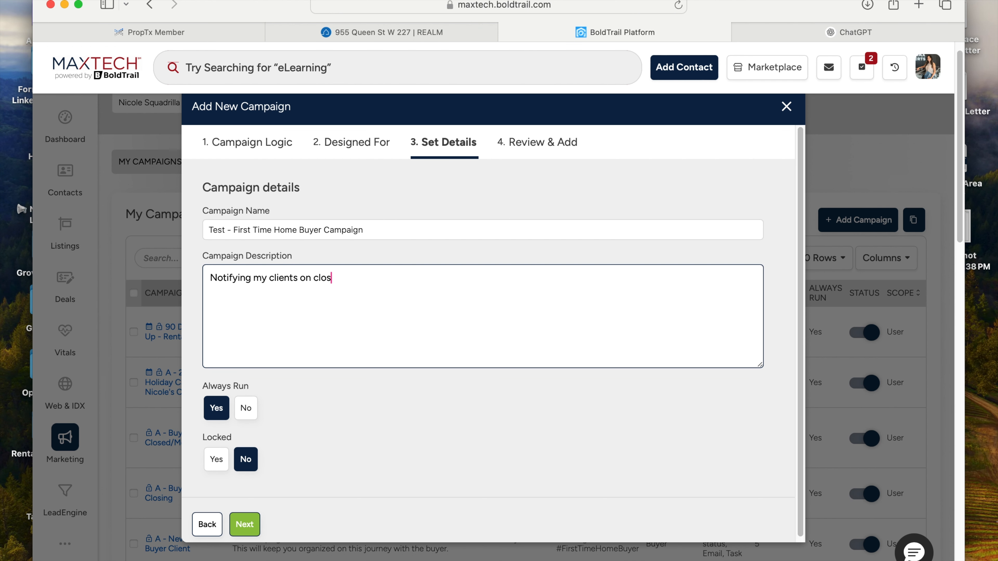
key(BackSpace)
key(BackSpace)
key(BackSpace)
text(osts )
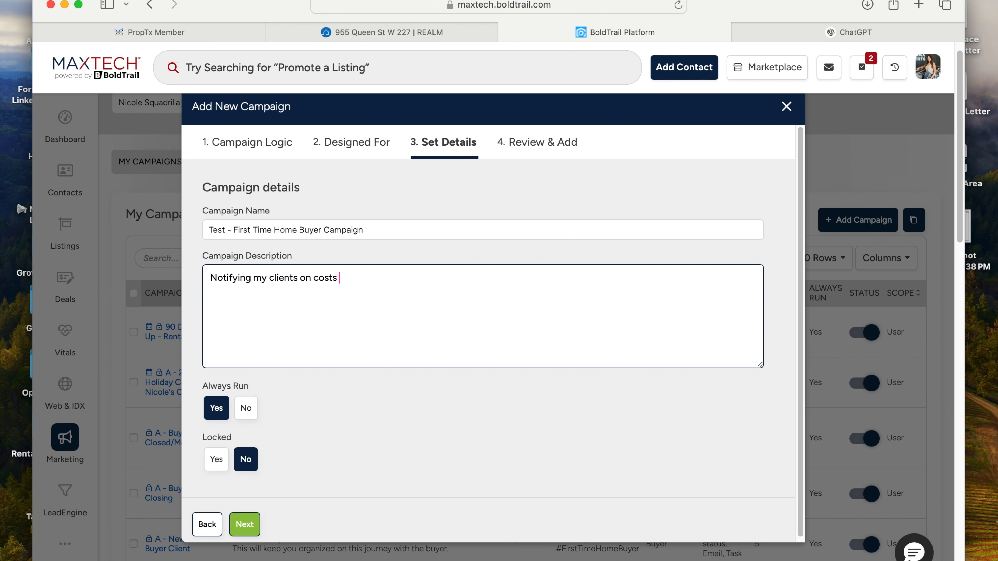
text(associated )
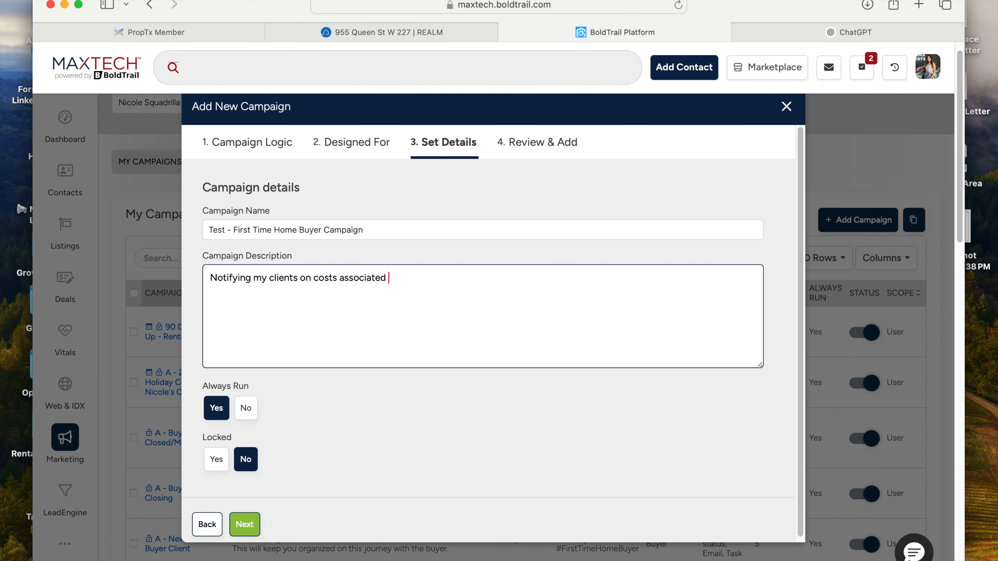
text(with st home.)
text( referrals for mortga)
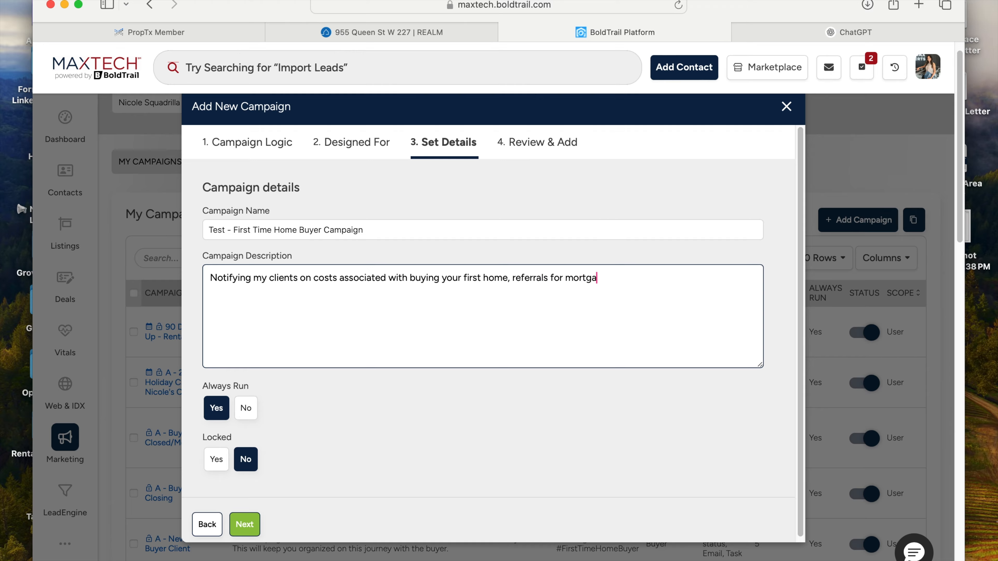
text(ge broker and )
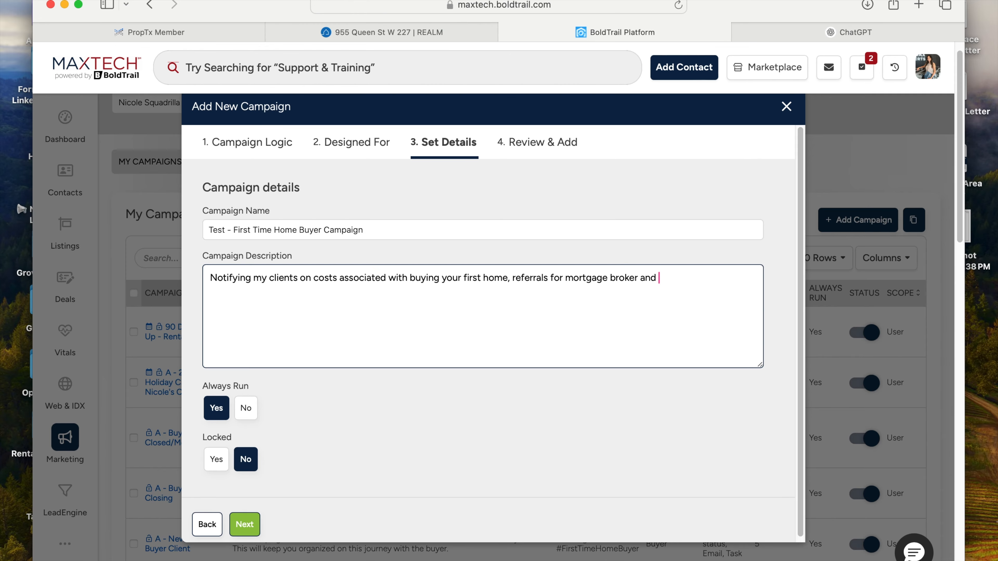
text(lawyer)
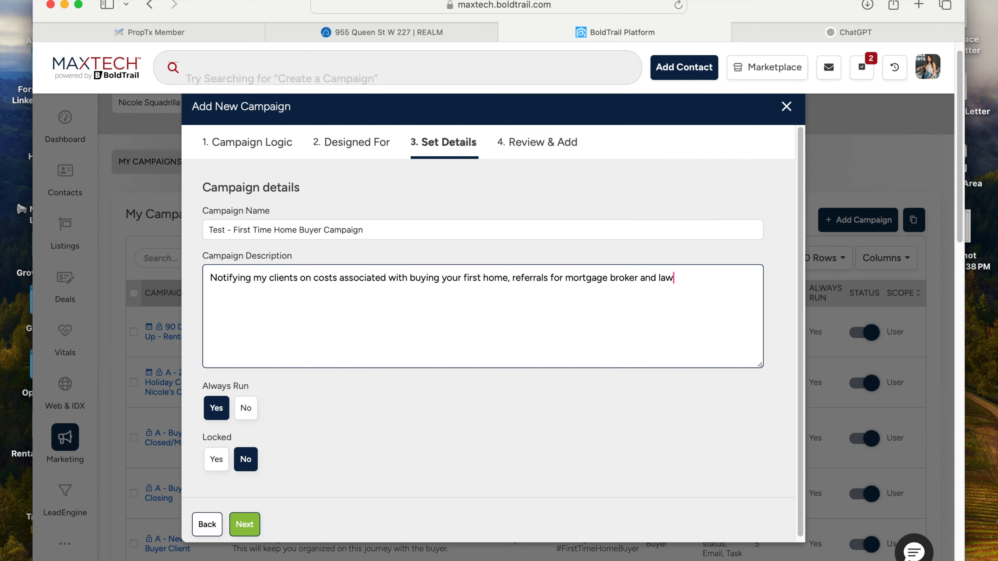
text(s, ins)
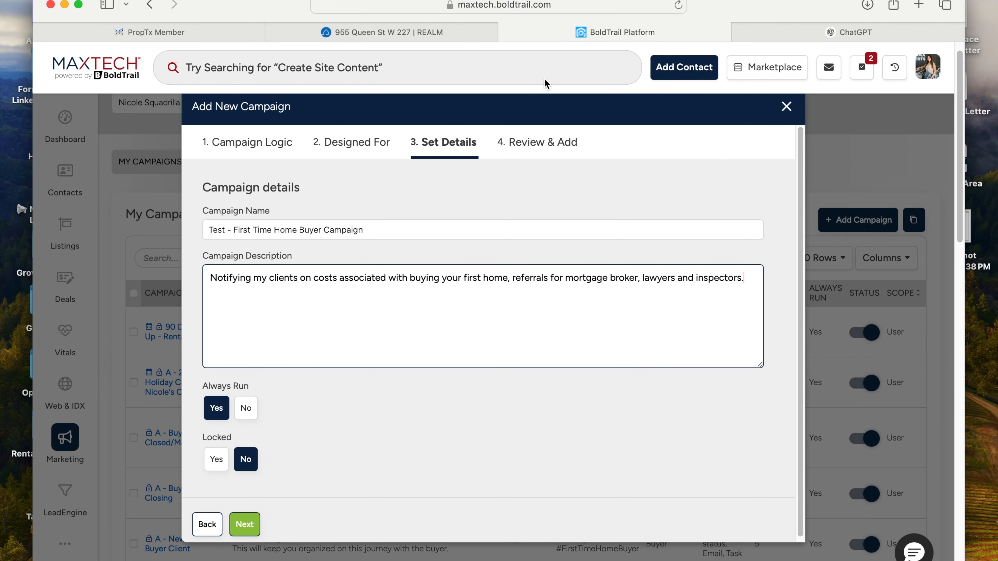
Review the campaign summary, including its name and description, and finish adding the campaign.
click(245, 524)
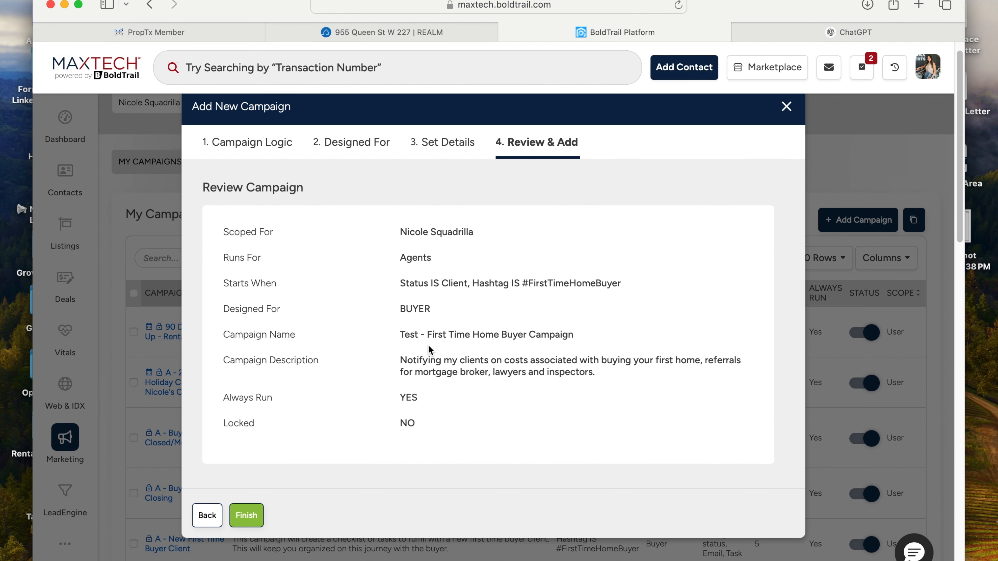
drag(432, 341, 577, 336)
click(585, 344)
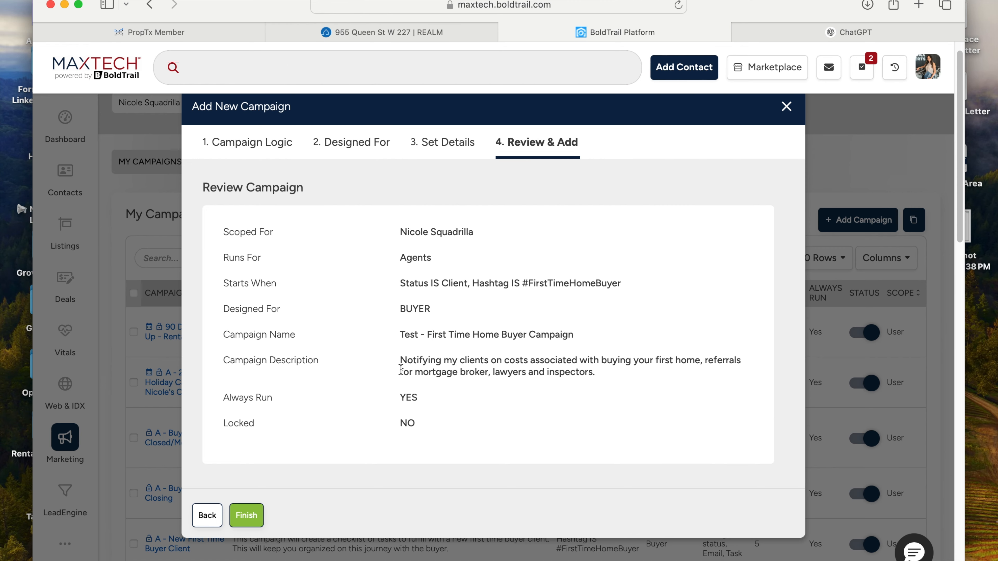
drag(402, 365, 621, 380)
click(641, 388)
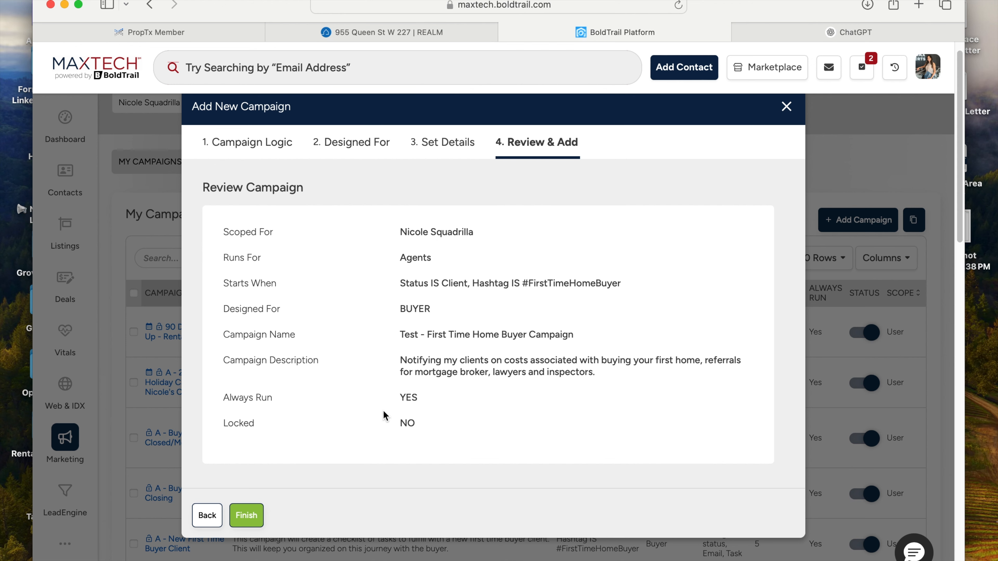
click(246, 515)
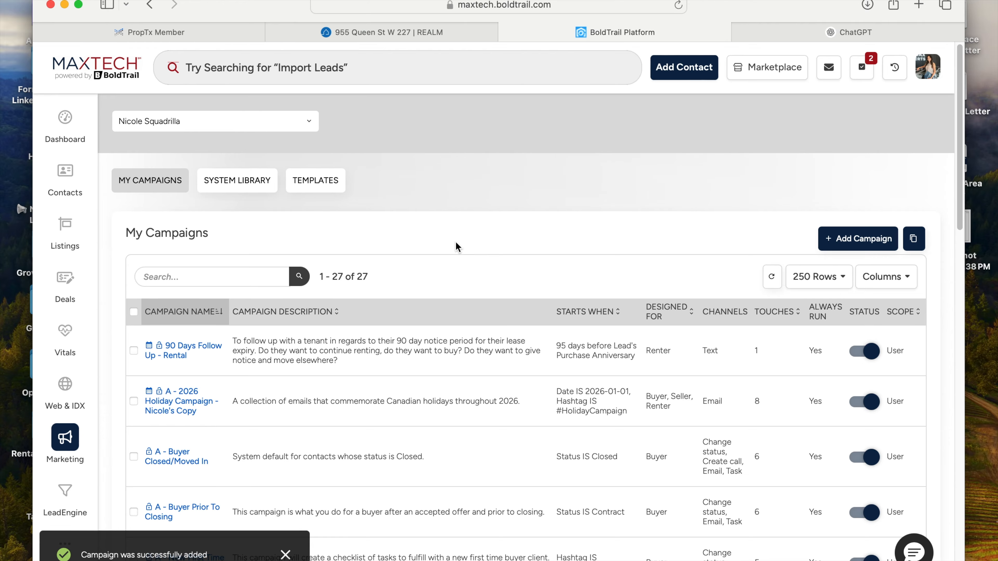
Find the Test - First Time Home Buyer Campaign in the campaign list and open it.
scroll(457, 247, down, 1)
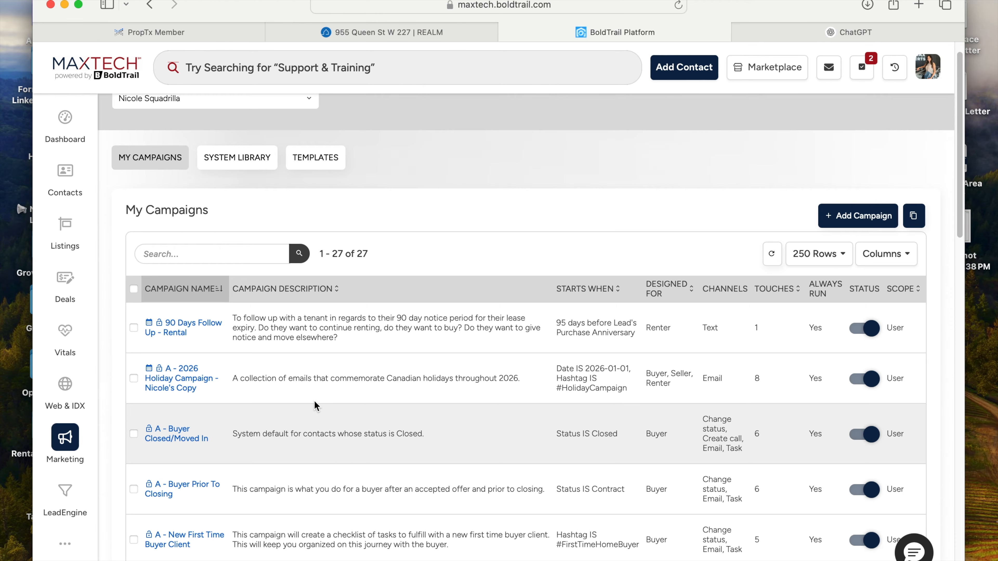
scroll(315, 402, down, 1)
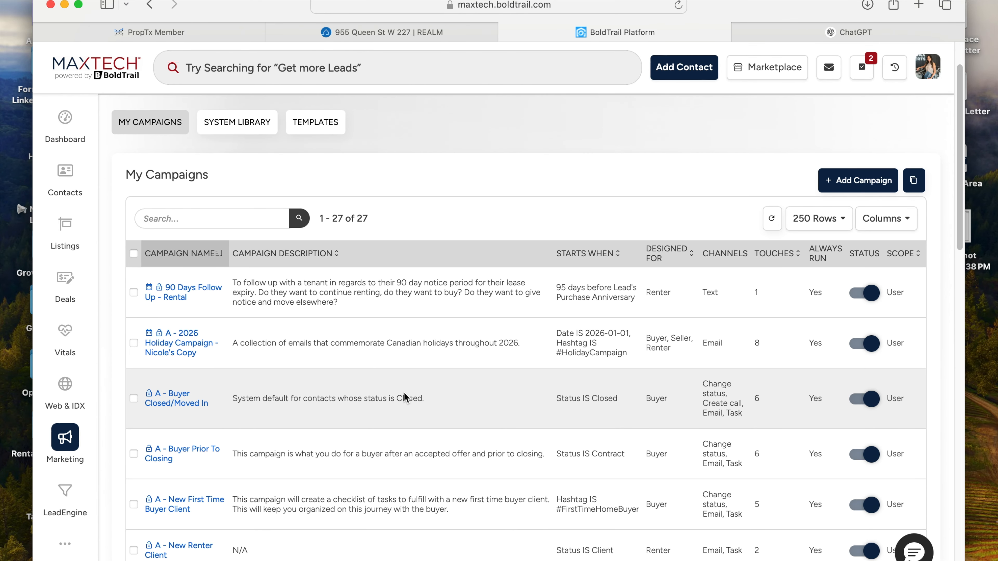
scroll(406, 398, down, 5)
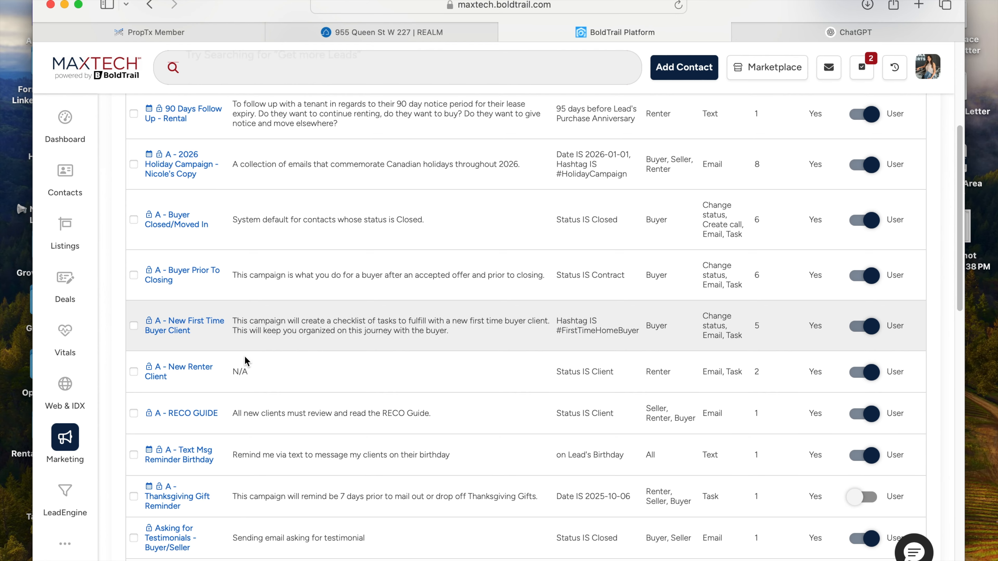
scroll(245, 356, down, 6)
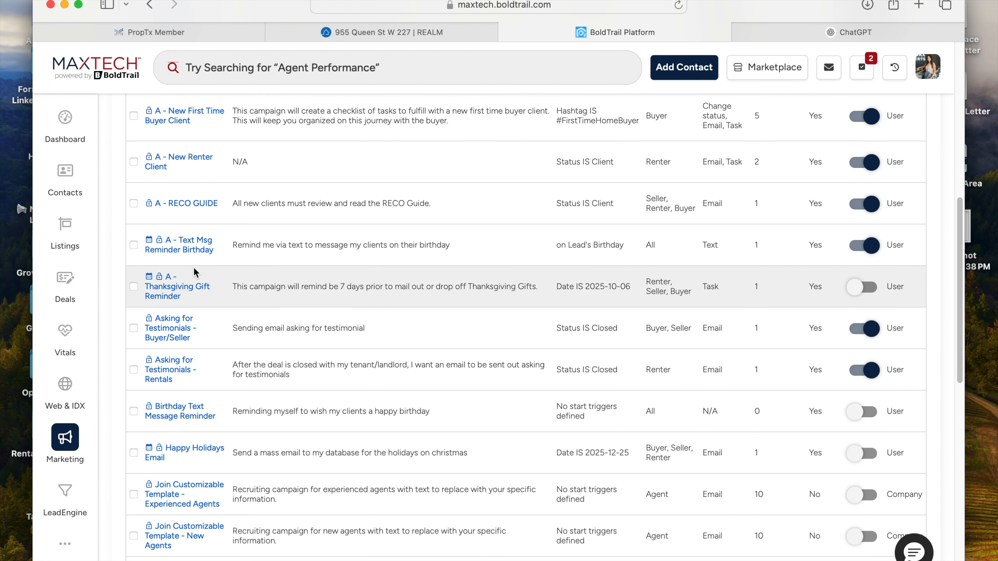
scroll(196, 312, down, 15)
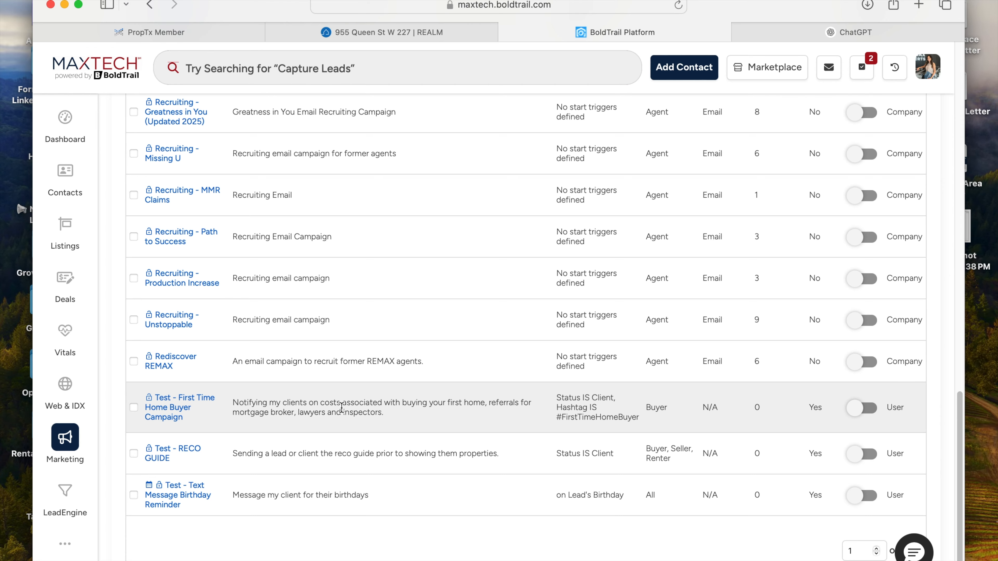
scroll(224, 433, down, 2)
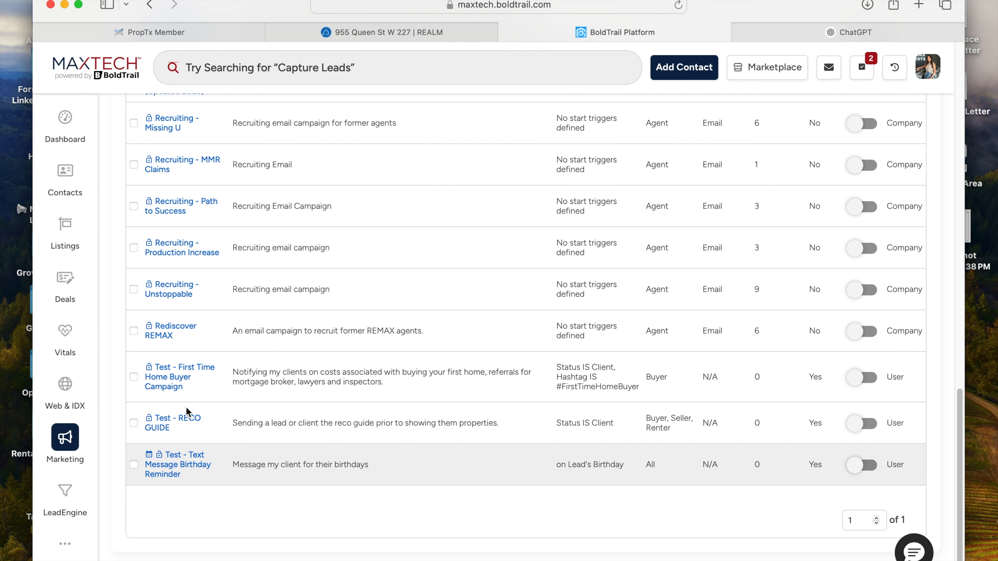
click(187, 412)
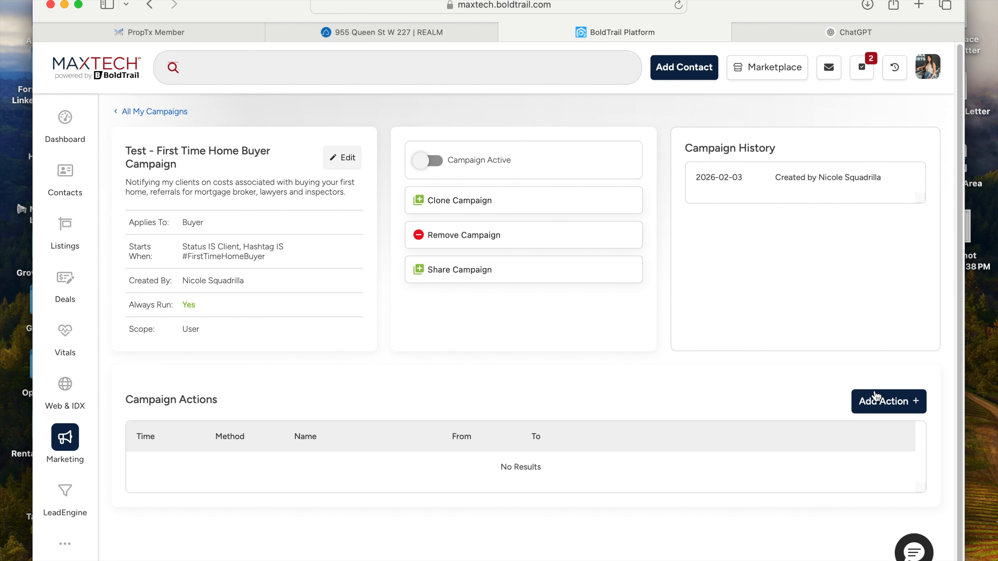
Start adding an Email action to the campaign and bring up its template and message fields.
click(876, 401)
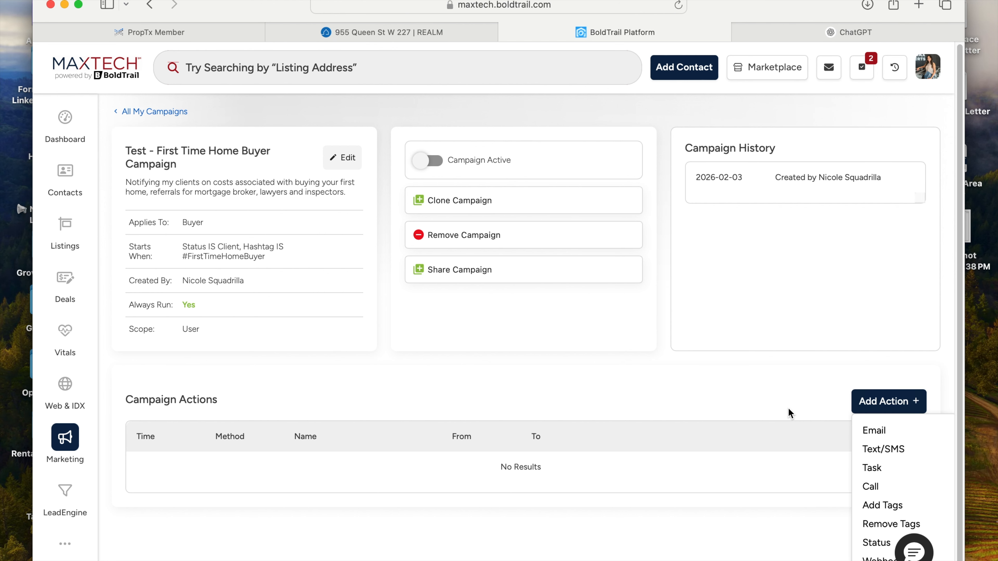
click(945, 406)
click(872, 401)
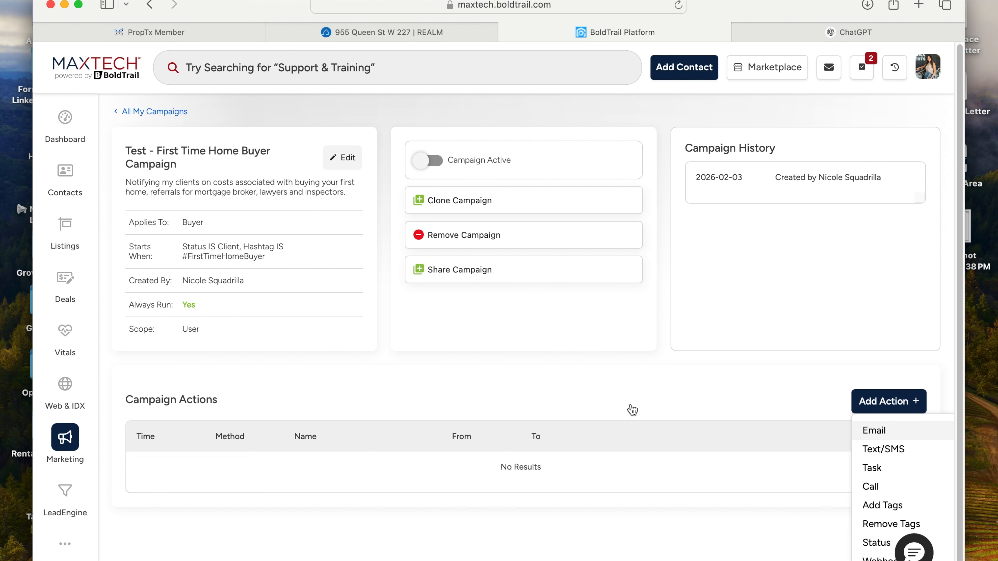
scroll(488, 400, down, 3)
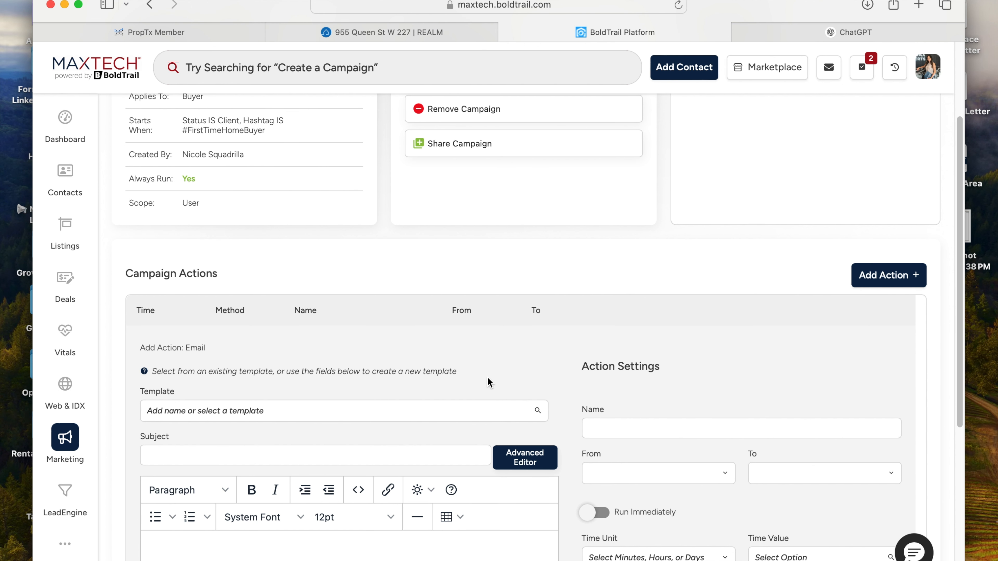
scroll(489, 398, down, 5)
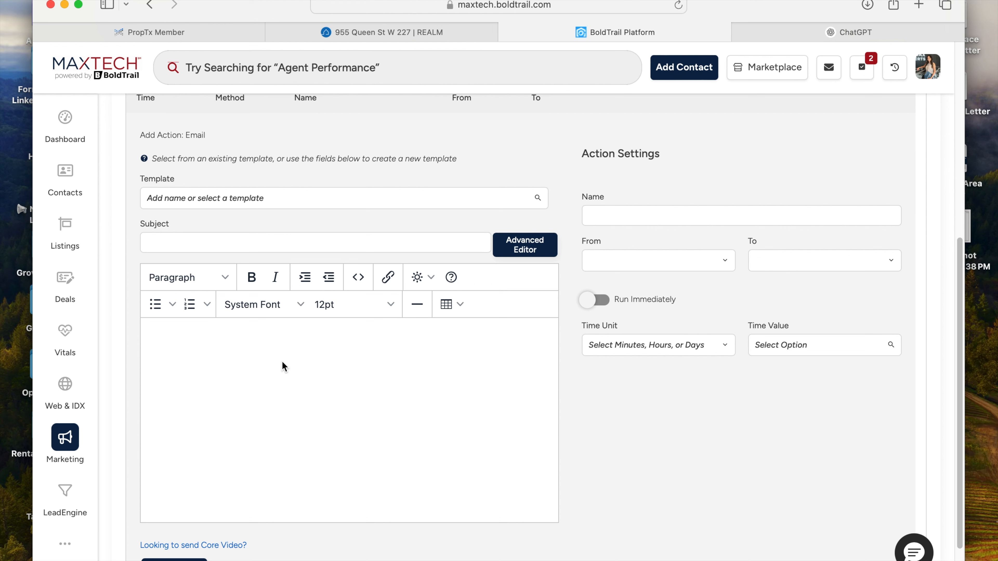
Set the email action's subject to "Buying Your Home".
click(178, 236)
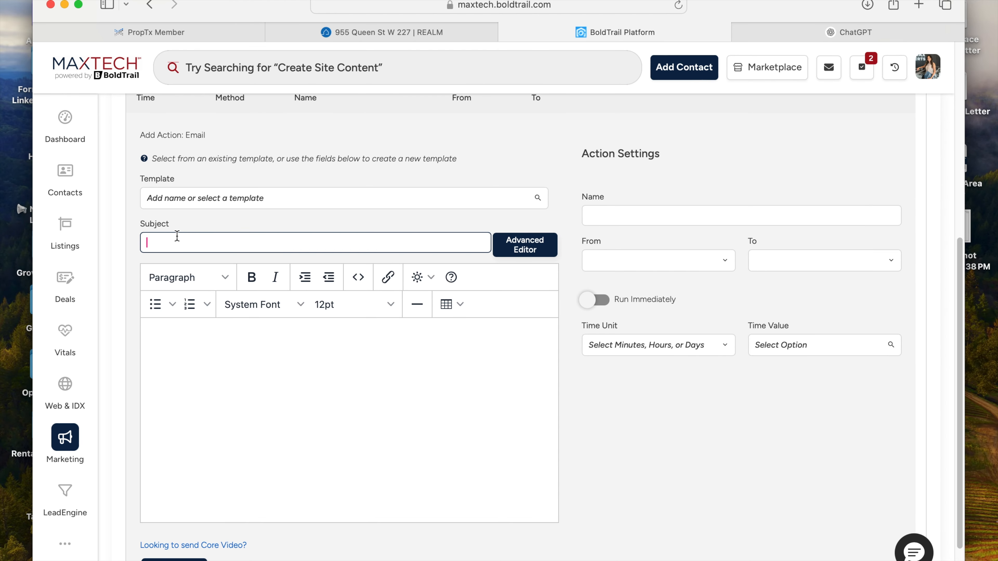
text(First)
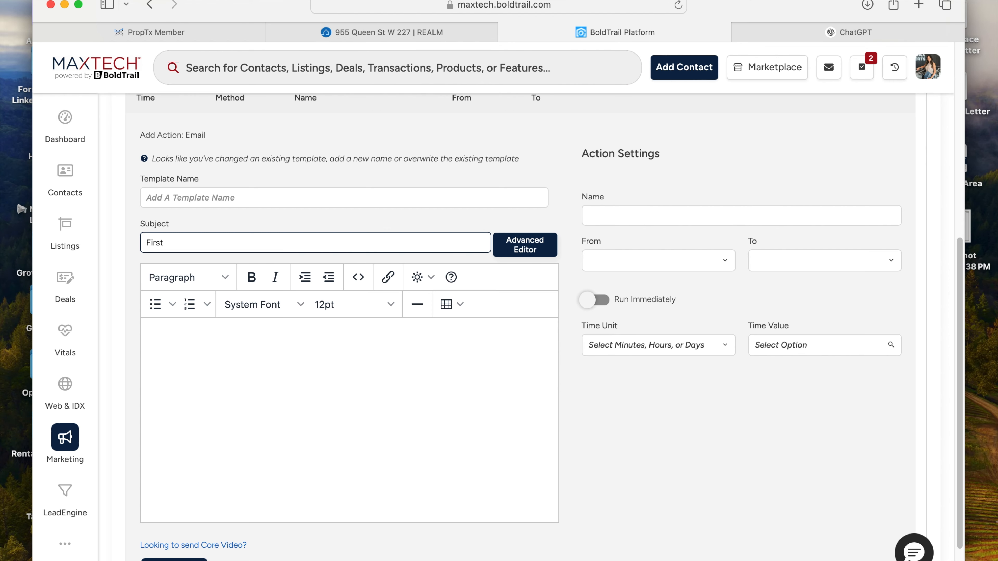
key(BackSpace)
text(Buying)
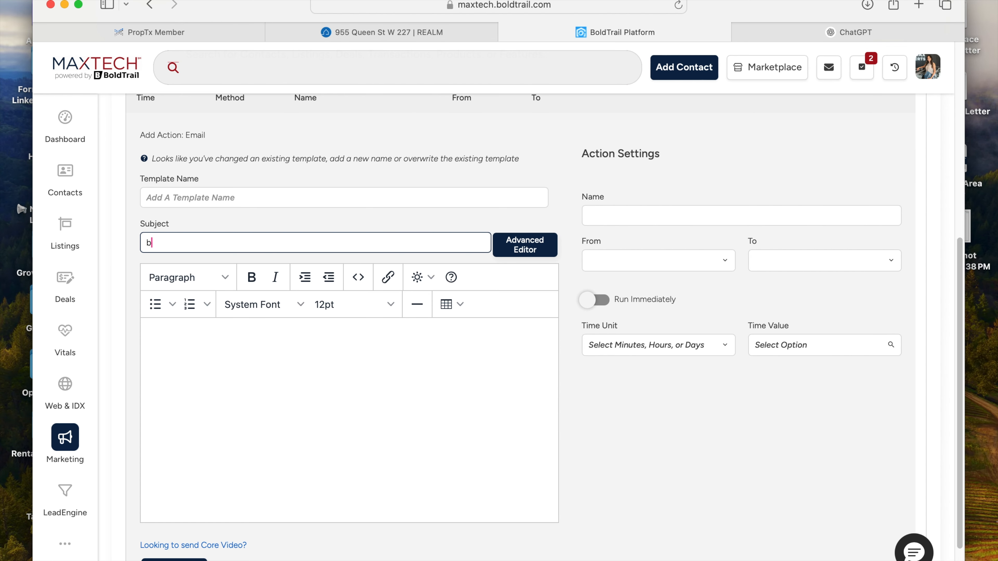
text( Your Home)
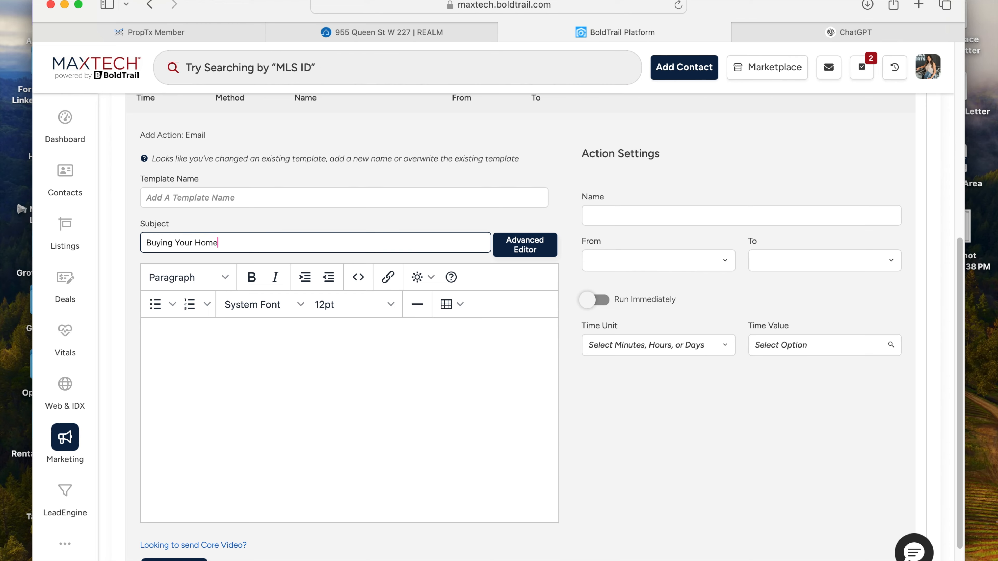
Reword the email action's subject as "Buying Your First Home.. What You Need To Know!".
key(BackSpace)
key(BackSpace)
key(BackSpace)
key(BackSpace)
text(F)
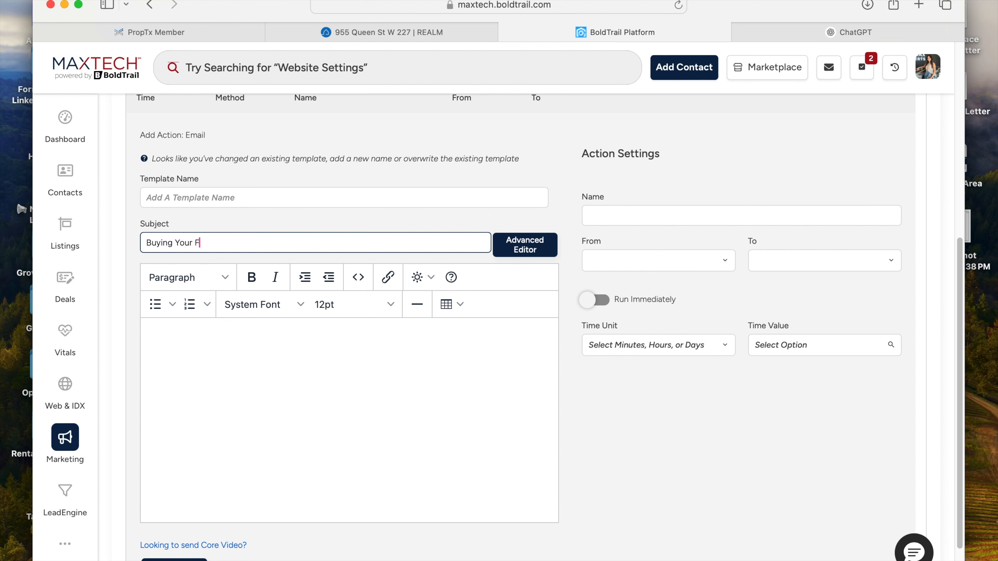
text(irst Home and )
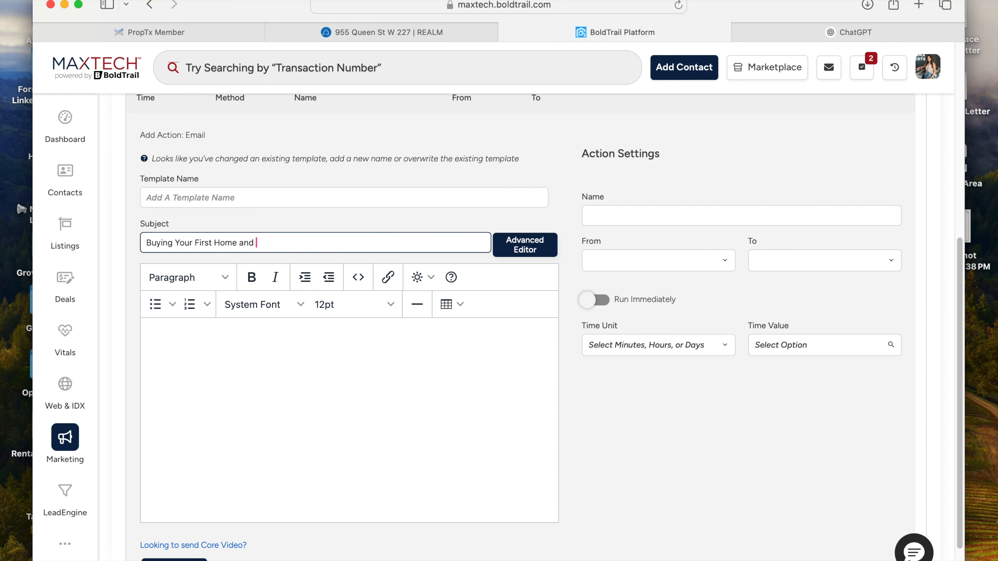
text(Knowing The)
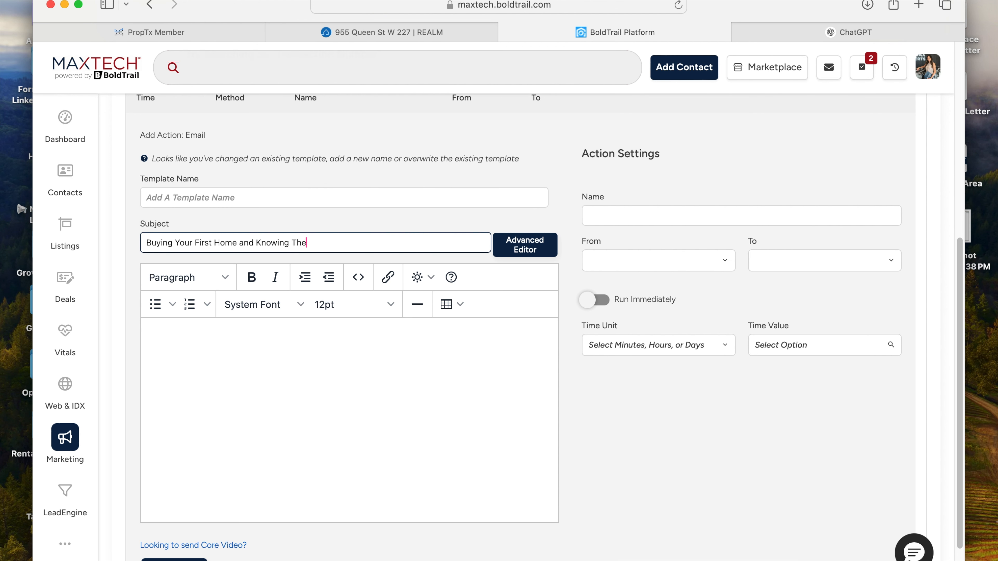
key(BackSpace)
key(BackSpace)
key(BackSpace)
text(.. What You Need To Know)
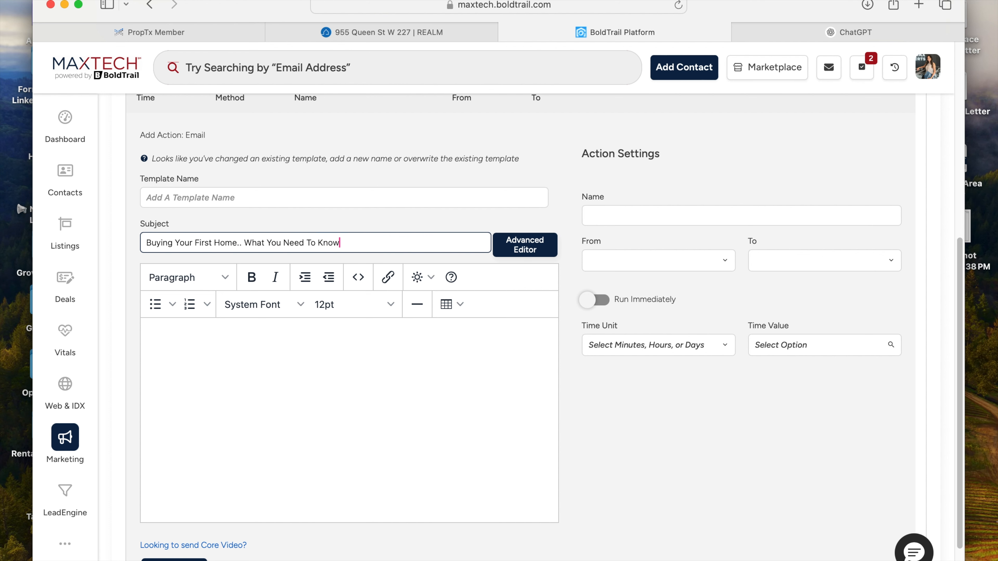
text(!)
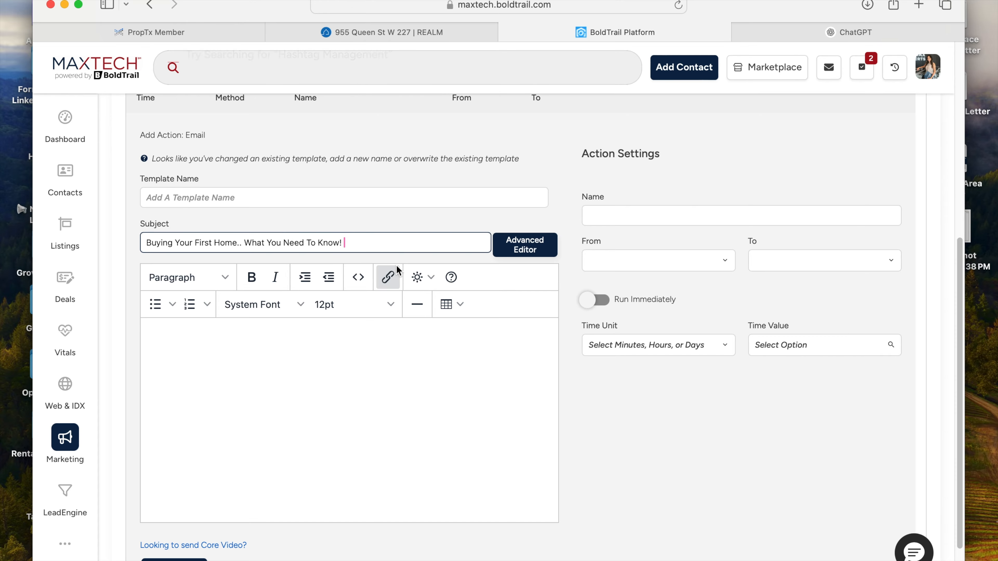
Copy the email subject text, switch to ChatGPT and paste it into a new chat prompt.
key(super+a)
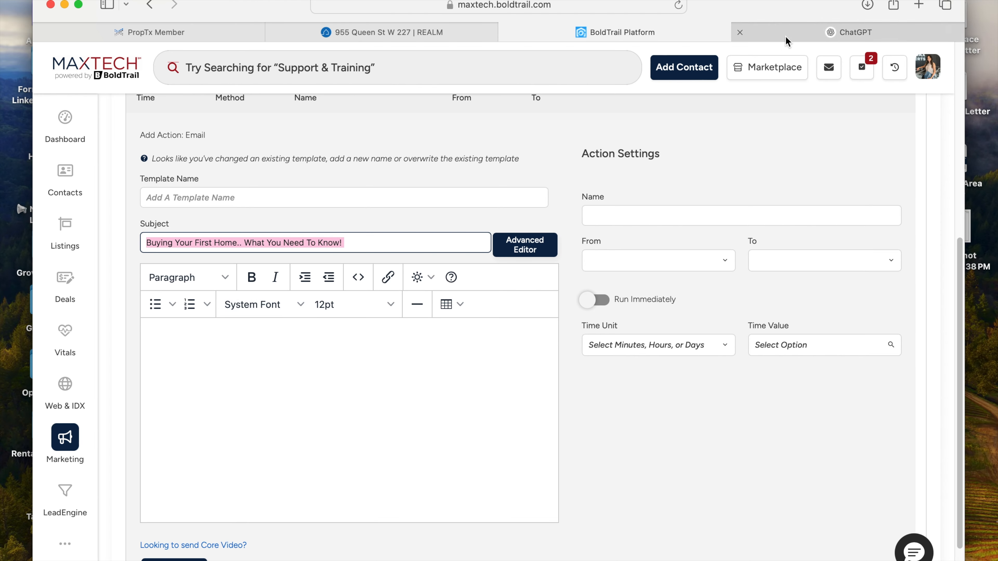
click(171, 357)
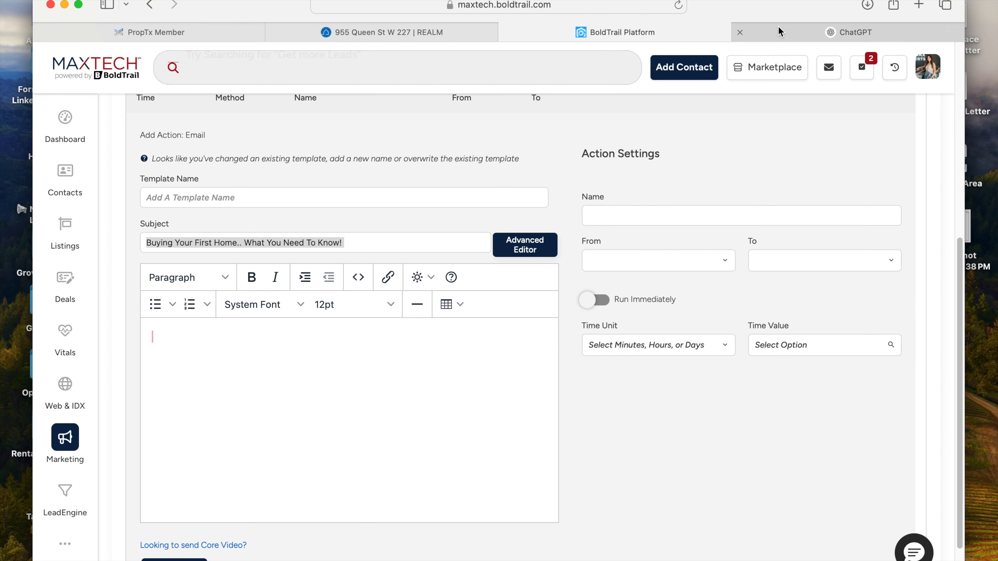
click(366, 243)
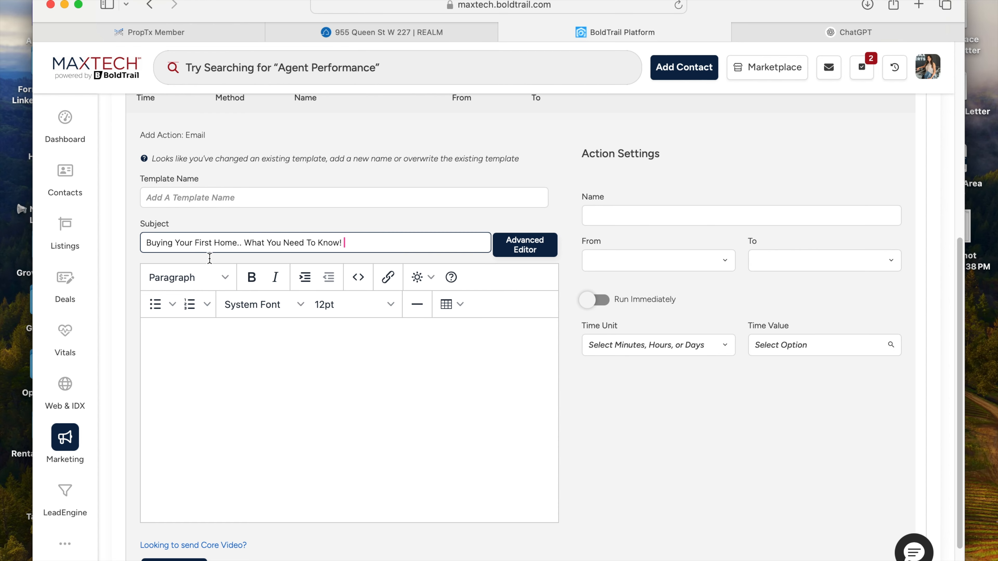
shift+click(149, 247)
key(super+c)
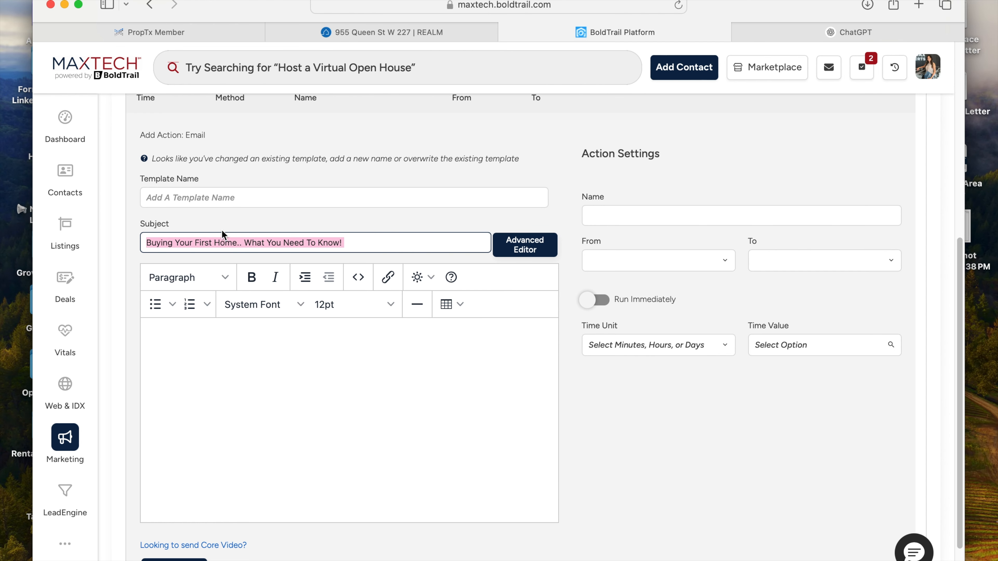
click(780, 33)
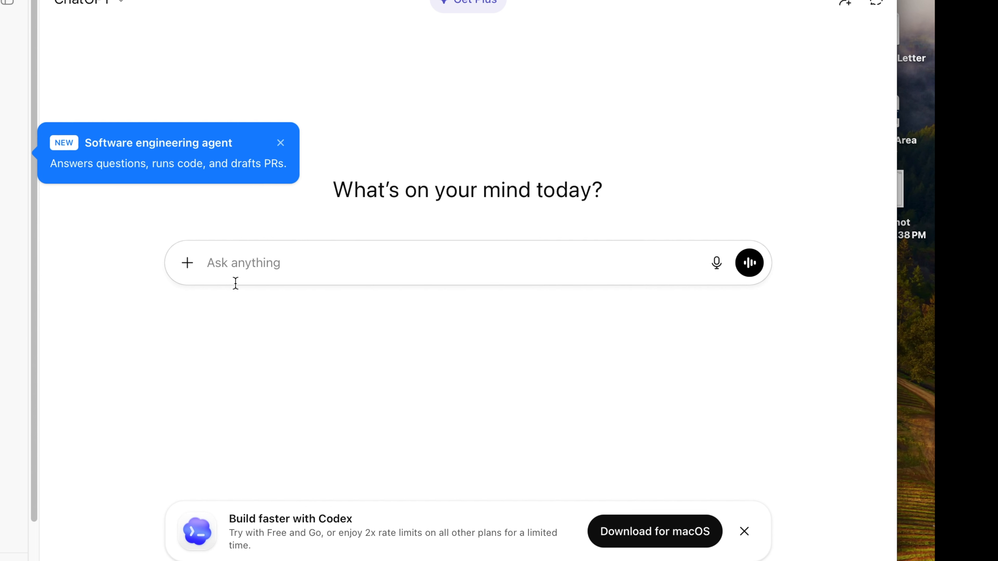
click(263, 271)
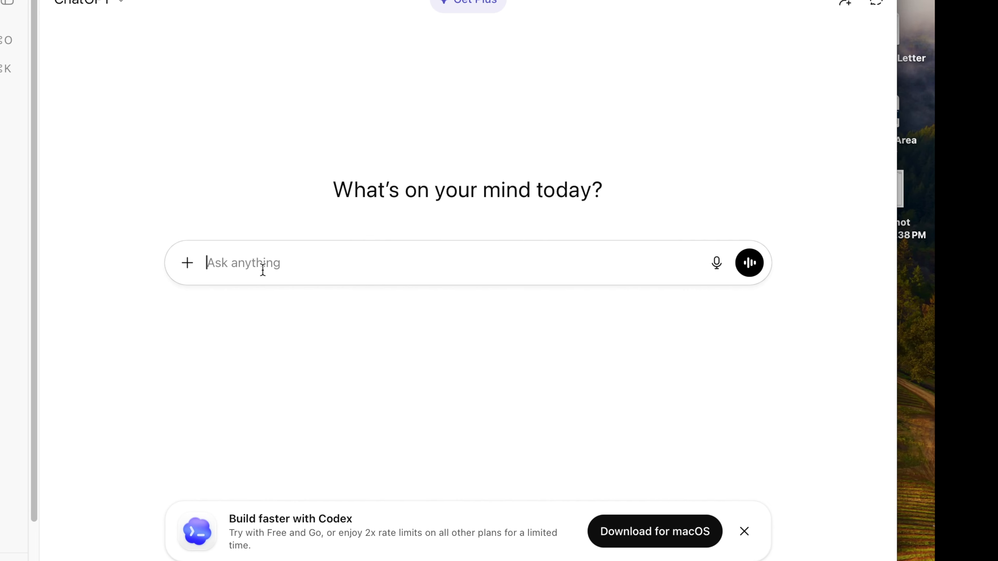
key(super+v)
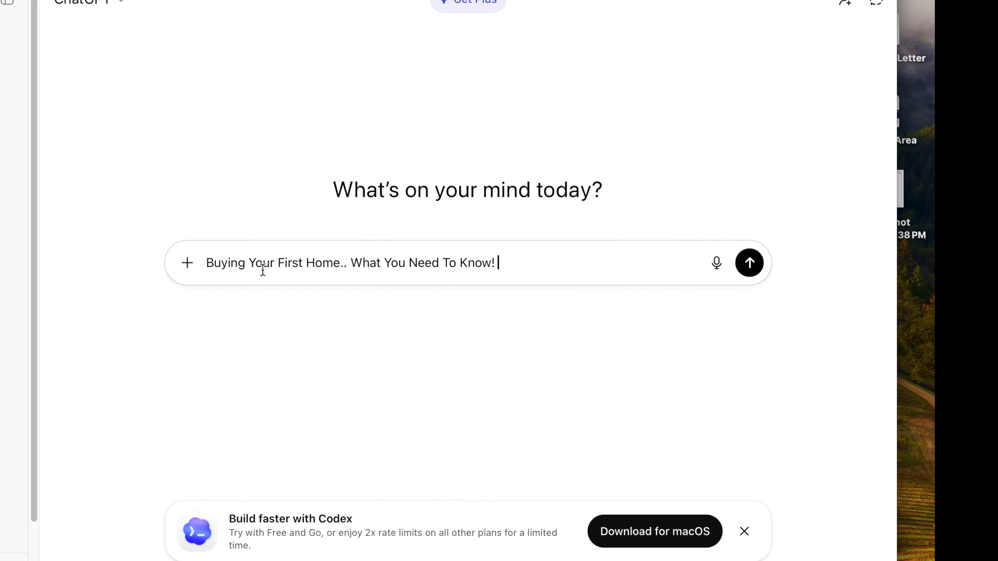
Quote the pasted subject, append "Can you write me an email for first time buyers and letting them know about the associated costs such as:" and submit.
click(208, 262)
key(shift+Return)
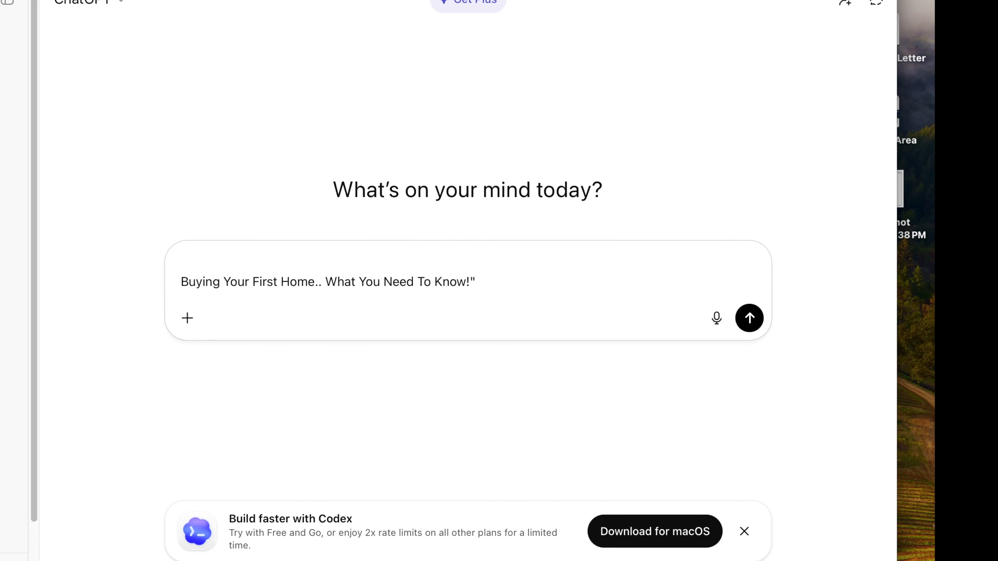
key(BackSpace)
text(")
click(577, 271)
text(Can you write me an email firr first time buyer)
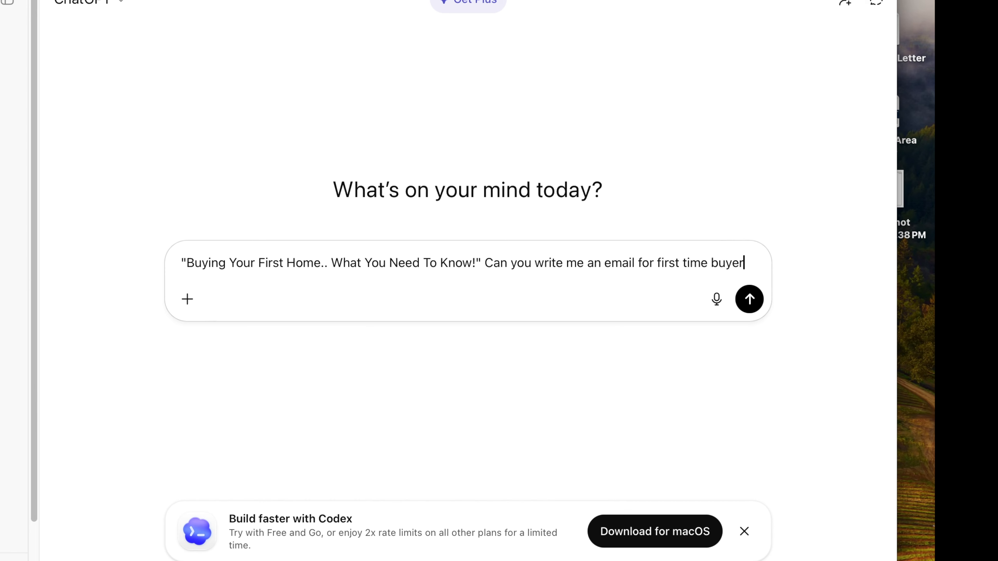
text(s and letti)
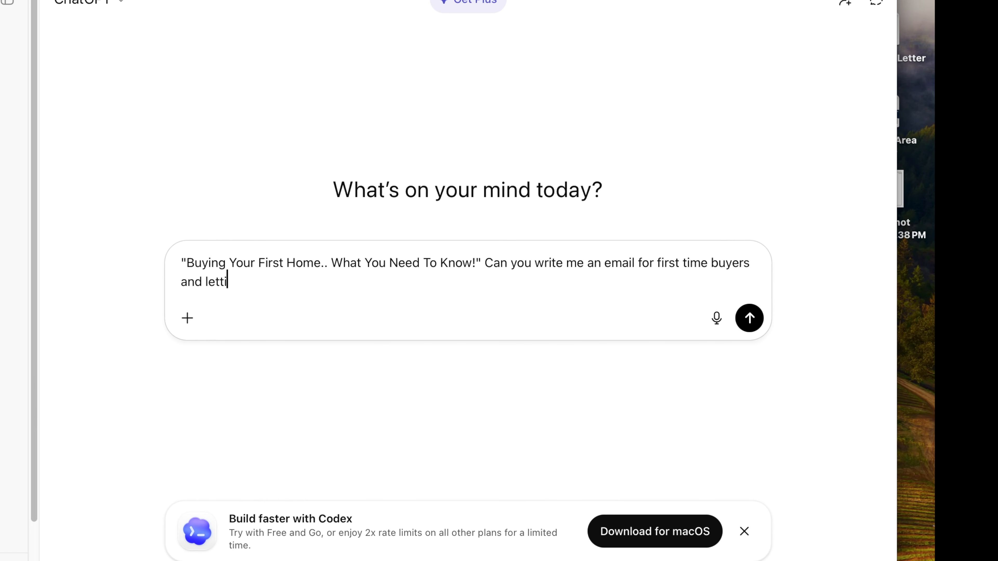
text(ng them know abp)
key(BackSpace)
text(out the associated costs)
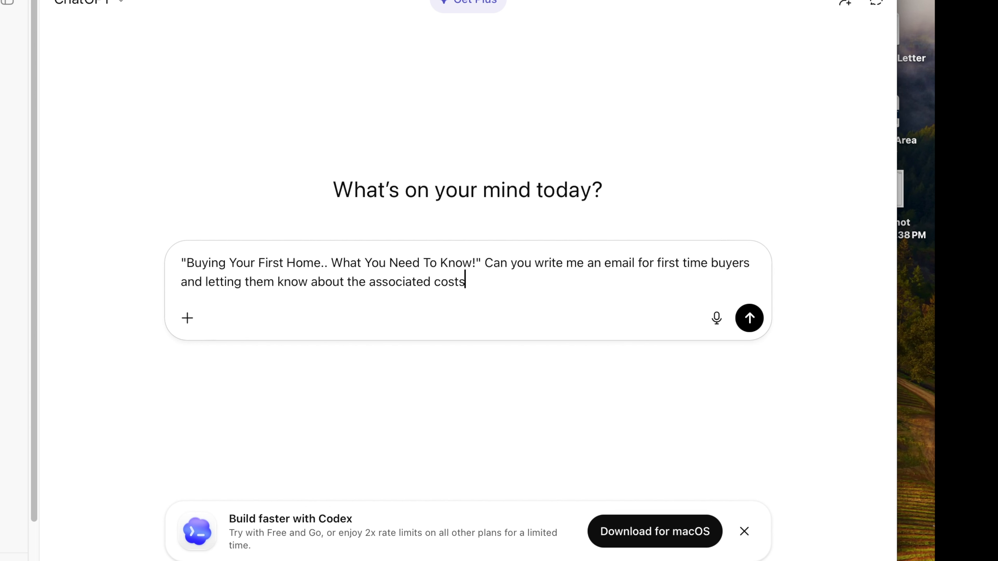
text( such as:)
key(Return)
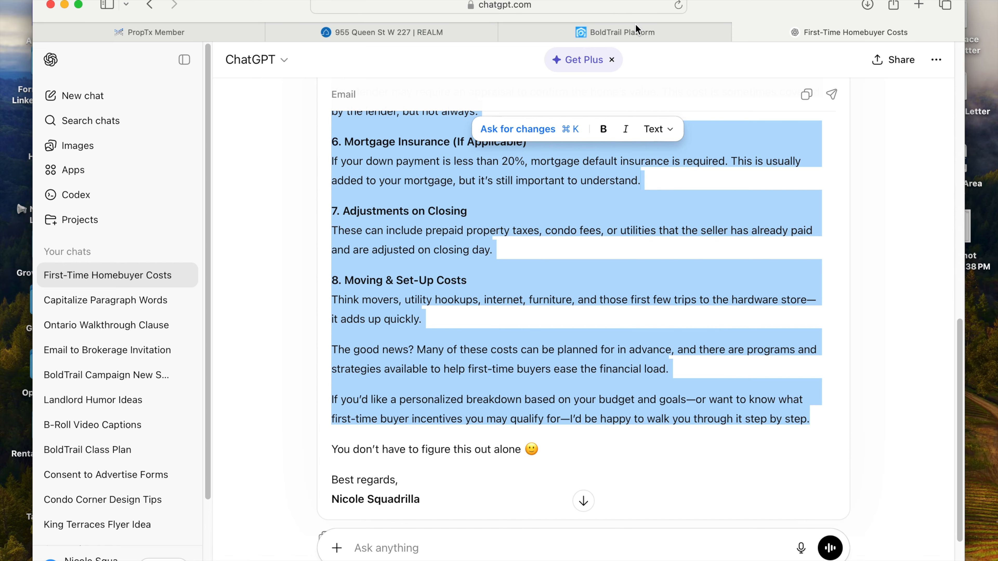
Switch back to BoldTrail and paste the email text generated by ChatGPT into the email action's message body.
click(566, 31)
click(242, 366)
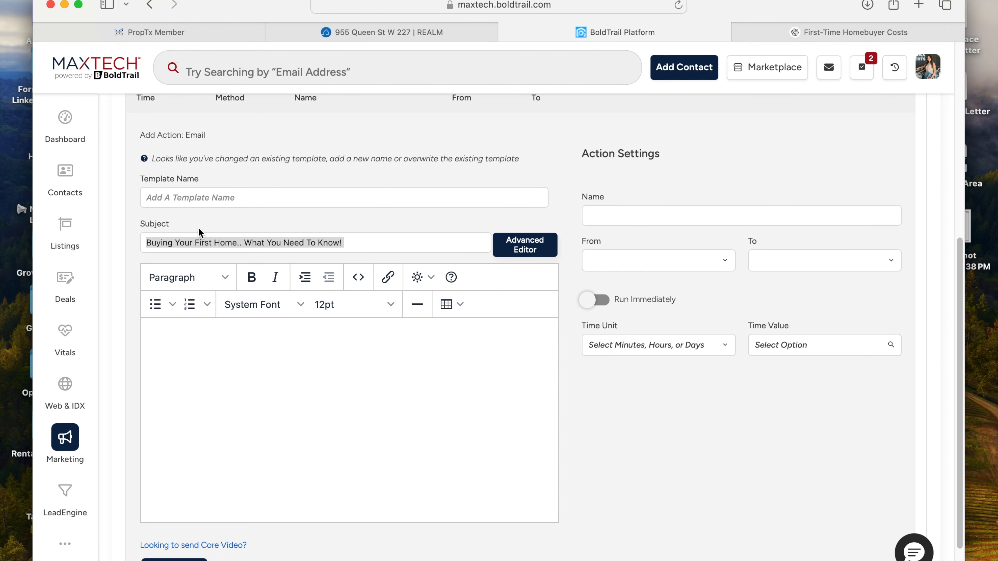
key(super+v)
Replace the dash after "exciting" in the email's opening sentence with a comma.
scroll(236, 389, up, 10)
scroll(246, 392, up, 5)
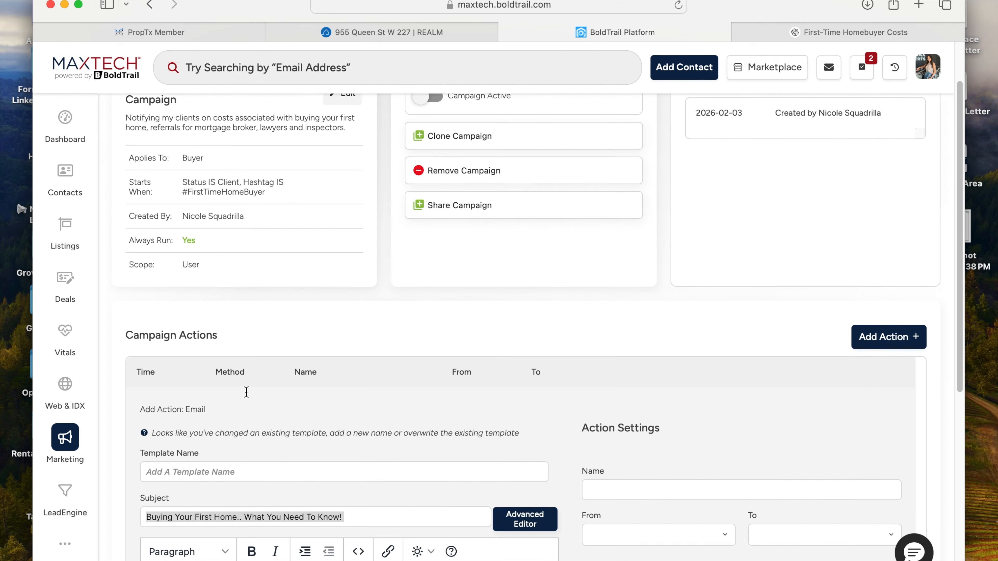
scroll(316, 412, down, 8)
scroll(327, 389, down, 1)
scroll(327, 389, up, 1)
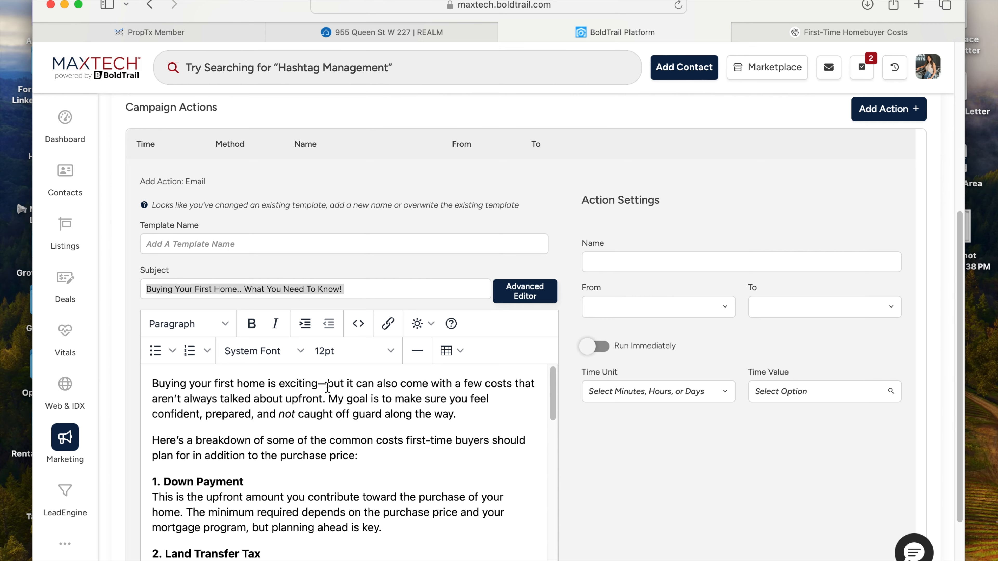
key(BackSpace)
text(,)
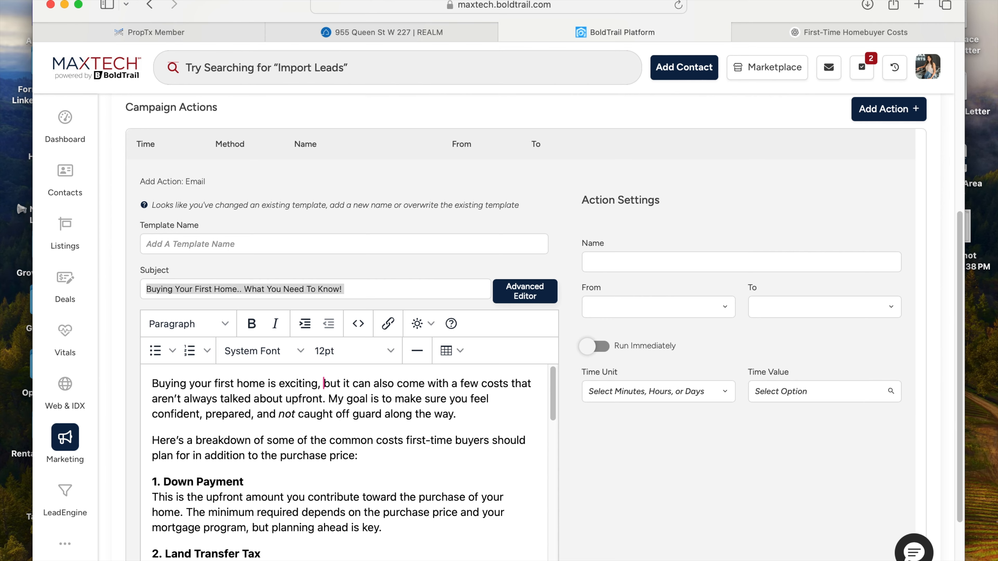
click(249, 457)
Add the placeholder line "*HYPERLINK THE LAND TRANSFER CALCULATOR*" below the Land Transfer Tax paragraph of the email.
scroll(249, 456, down, 1)
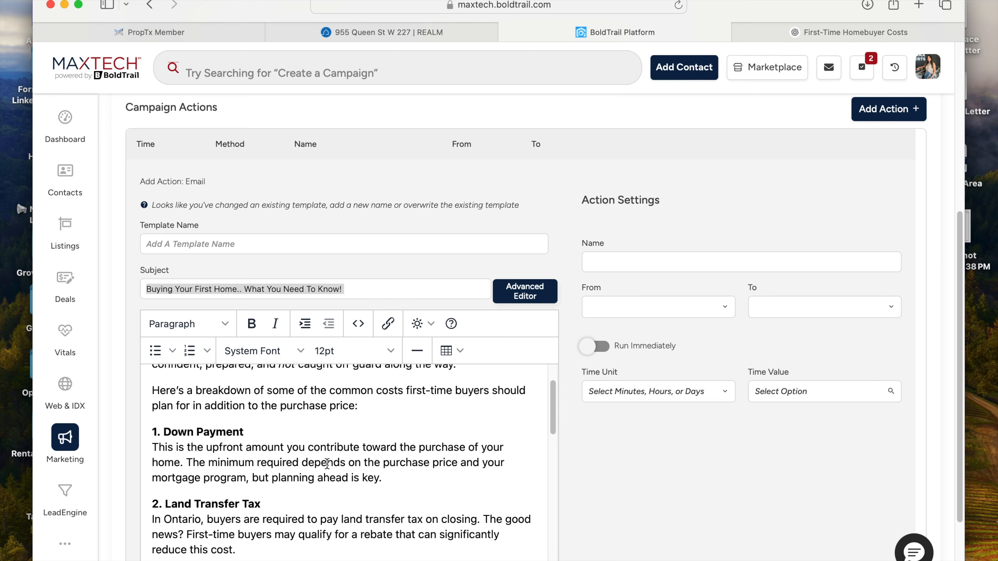
scroll(227, 423, down, 1)
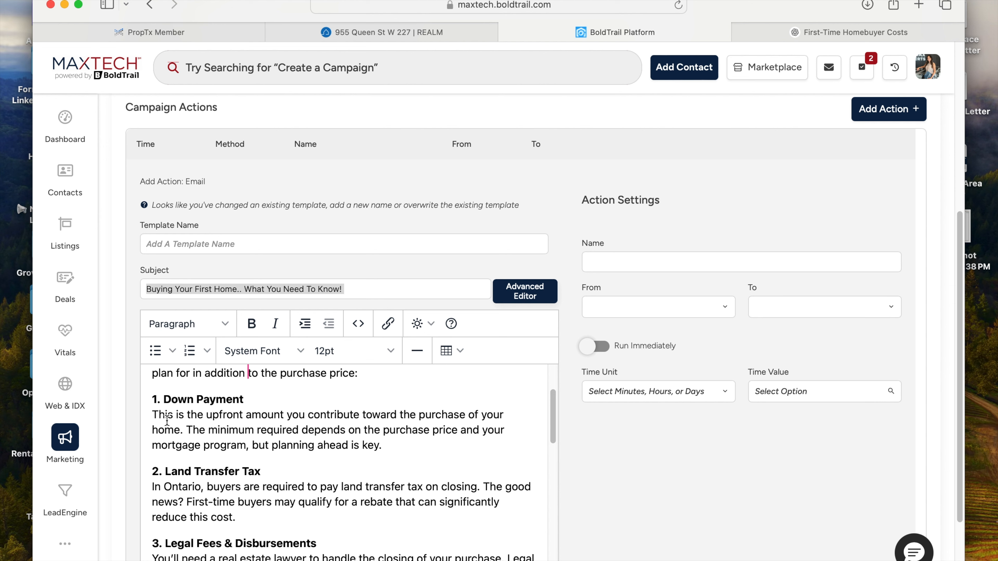
drag(158, 416, 403, 438)
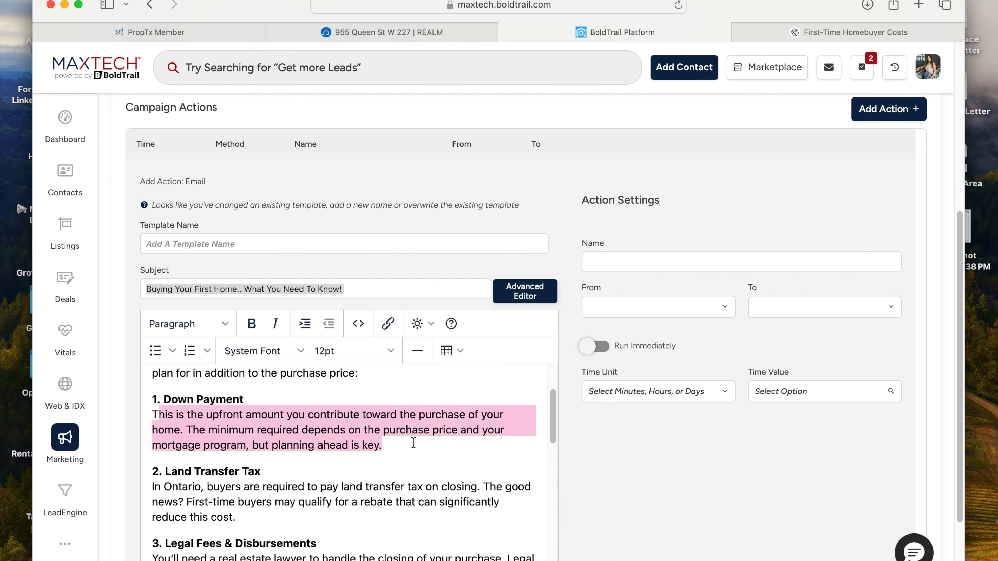
click(396, 448)
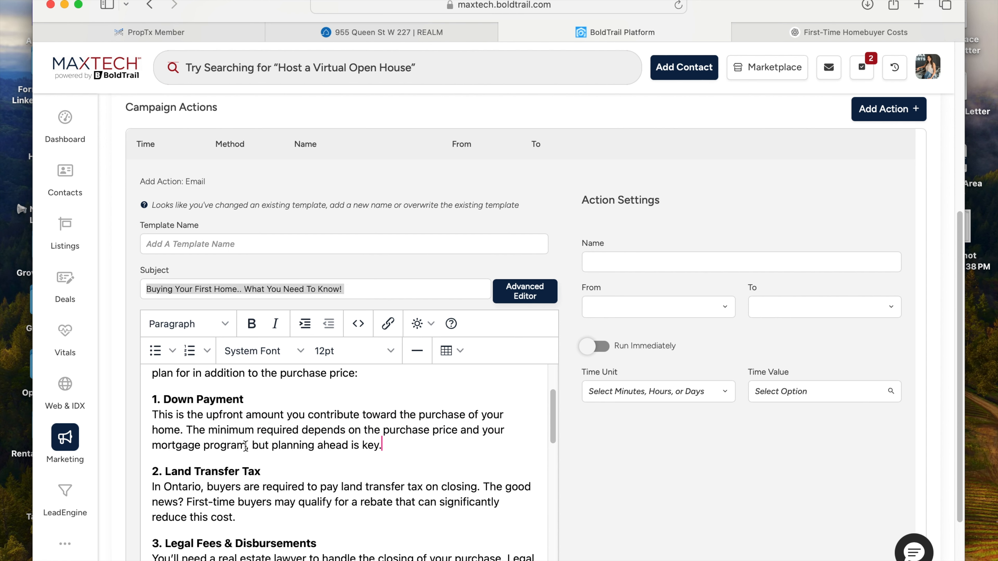
scroll(240, 445, down, 1)
scroll(177, 452, down, 1)
drag(154, 450, 267, 478)
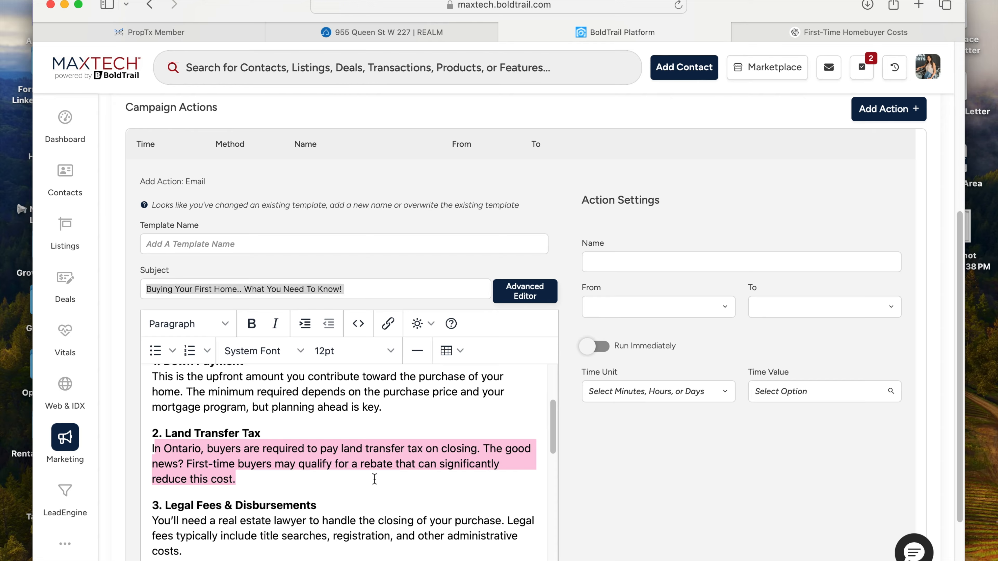
click(251, 478)
key(Return)
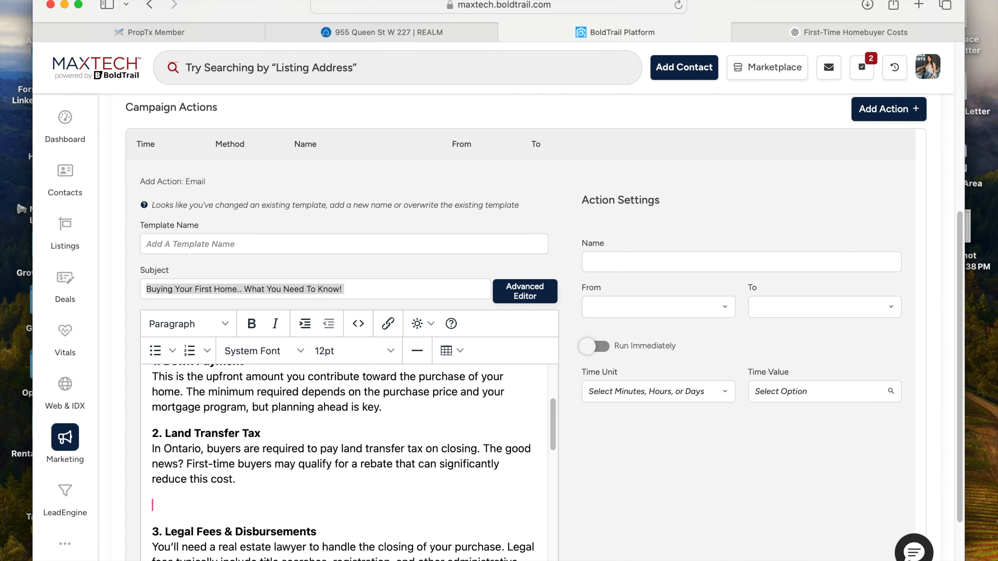
text(*HYPERLINK THE LAND TR)
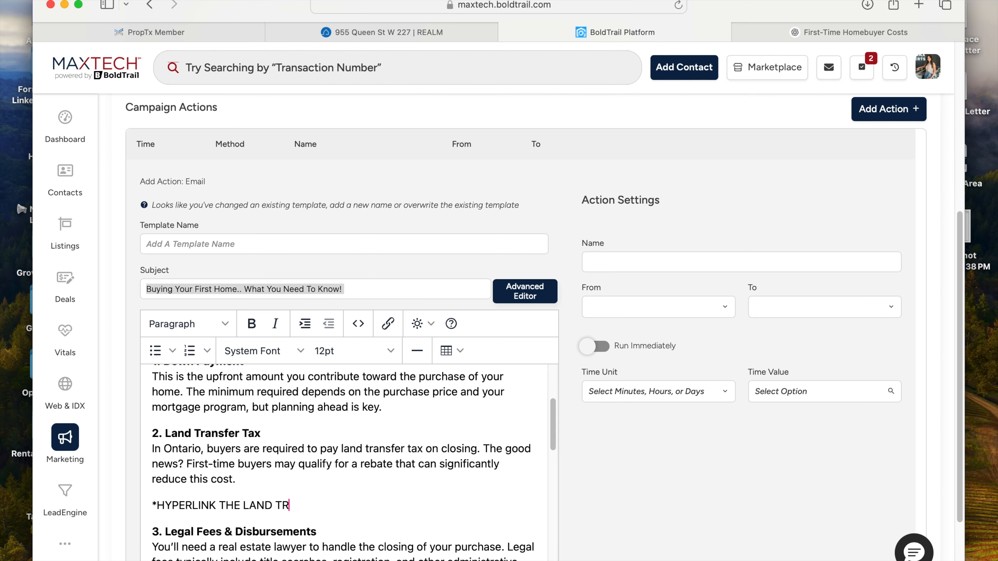
text(ANSFER CALCULATOR*)
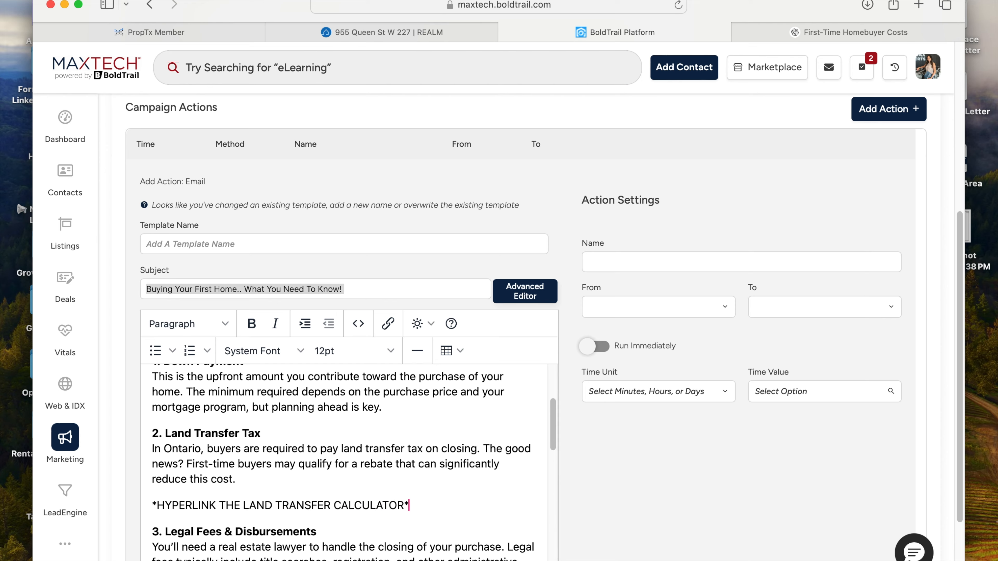
Add the placeholder line "*ADD YOUR LAWYER RECOMMENDATIONS*" below the Legal Fees & Disbursements paragraph of the email.
scroll(324, 491, down, 3)
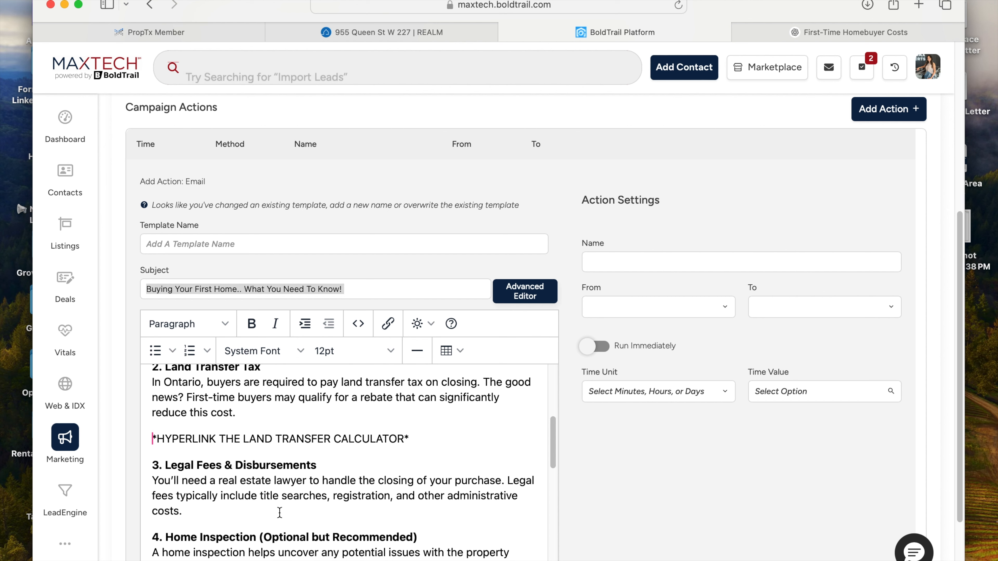
key(Return)
key(Return)
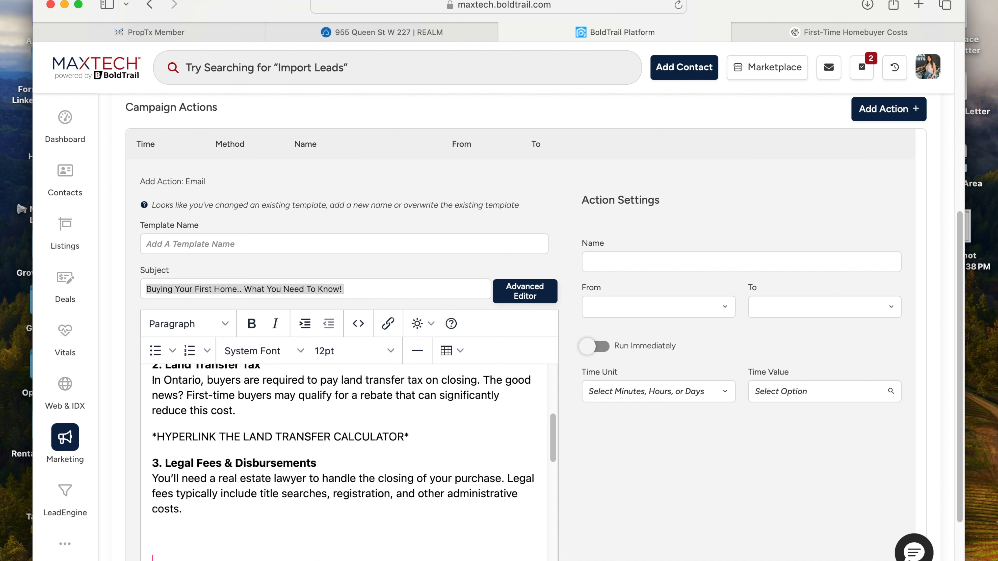
key(BackSpace)
key(Return)
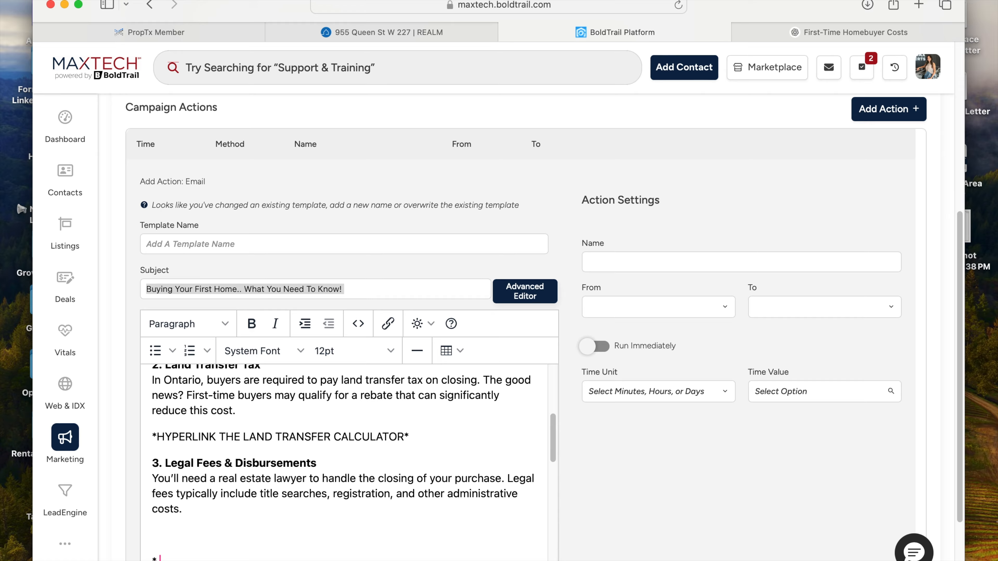
key(BackSpace)
key(BackSpace)
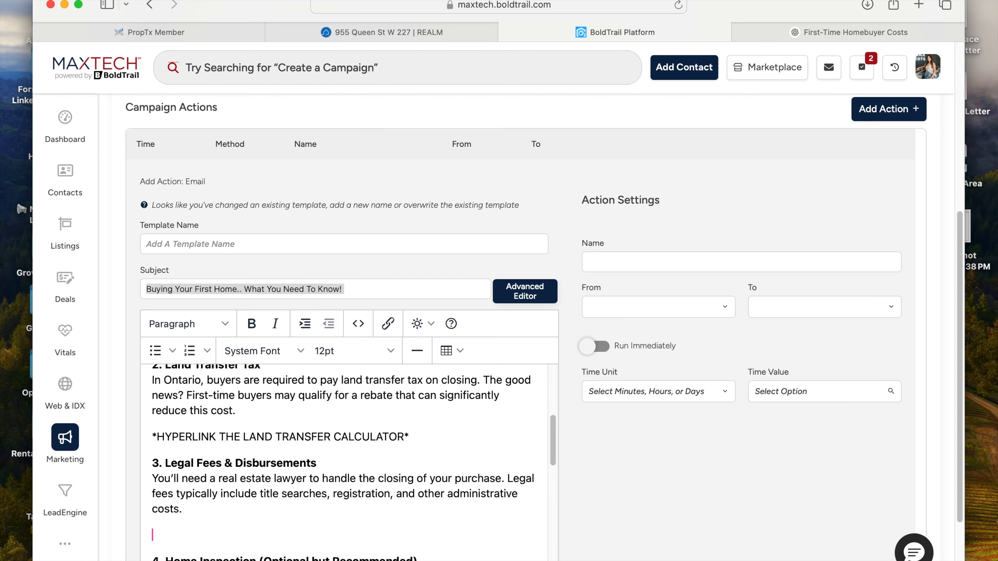
text(*ADD YOUR )
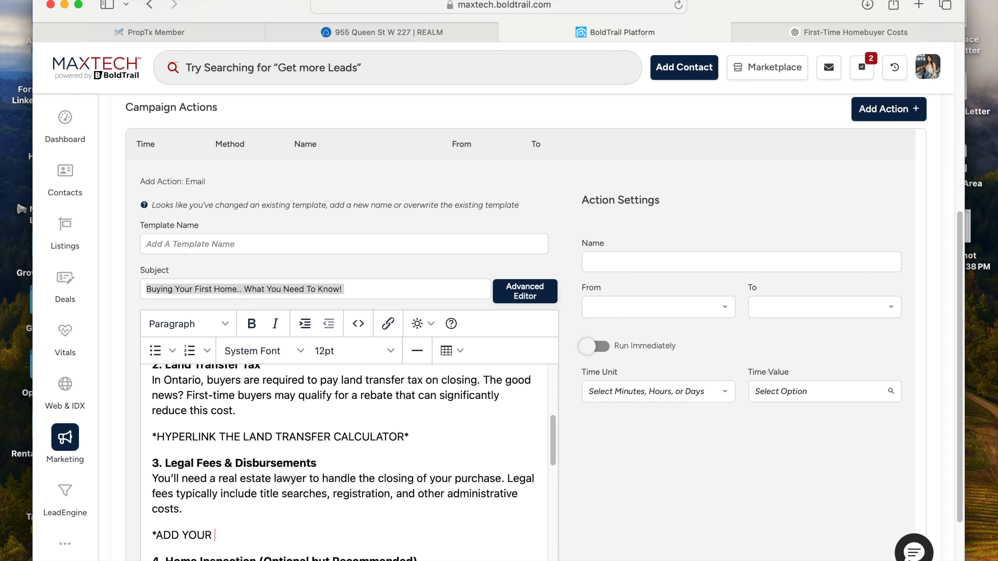
text(LAWYER RECOMMENDATIONS*)
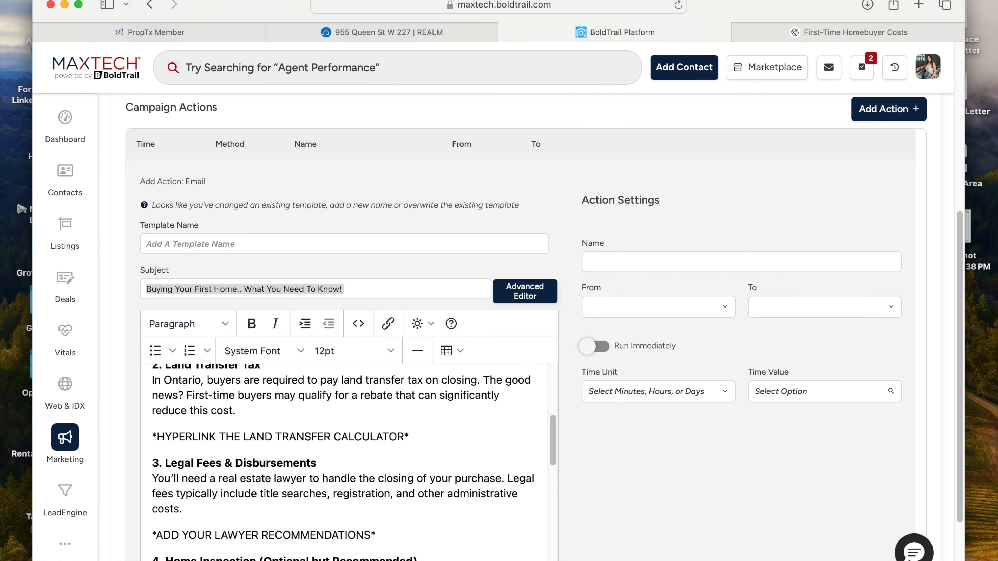
Add the placeholder line "*ADD YOUR INSPECTOR RECOMMENDATIONS*" below the Home Inspection paragraph of the email.
scroll(278, 531, down, 4)
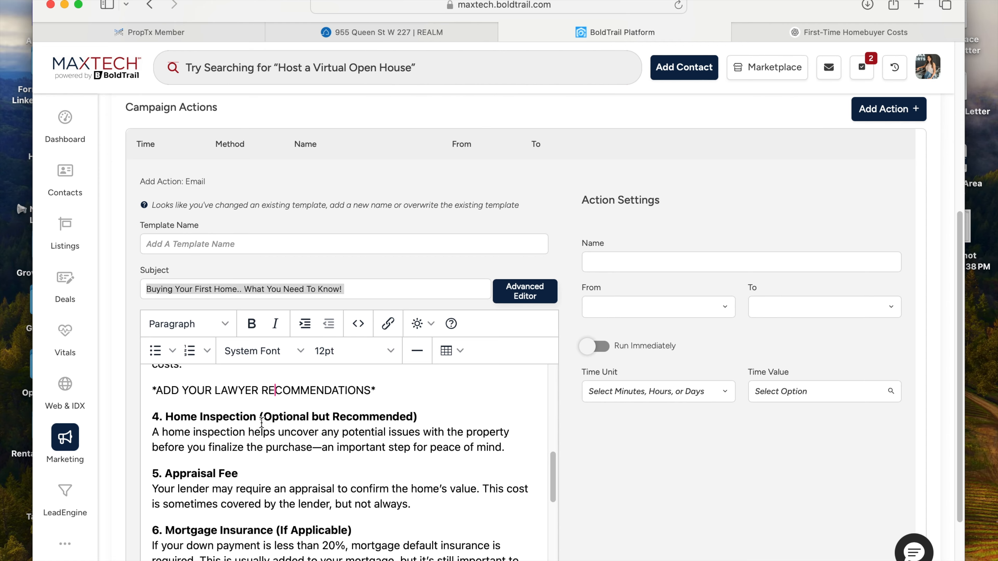
click(515, 448)
key(Return)
text(*A)
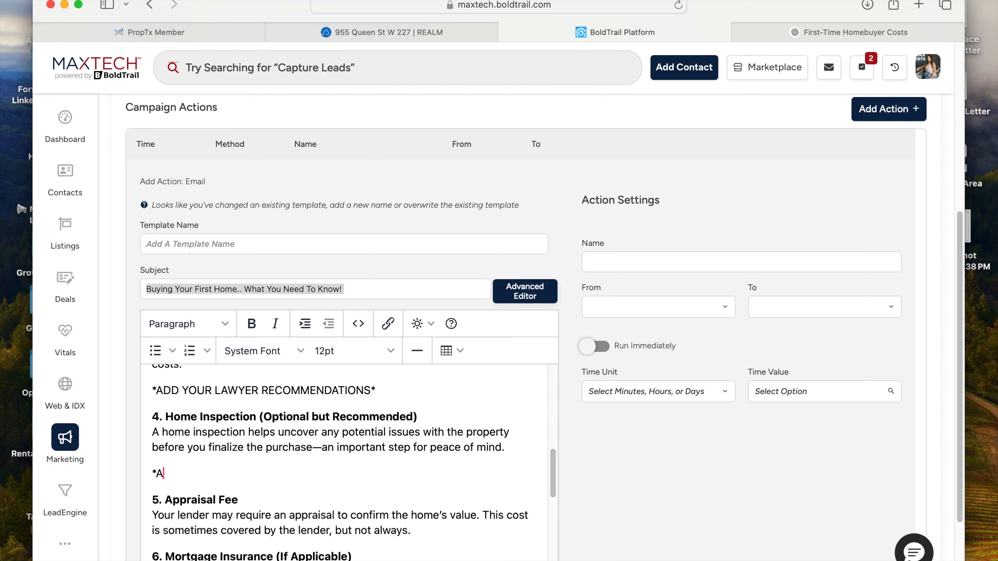
text(DD YOUR INSPECTOR )
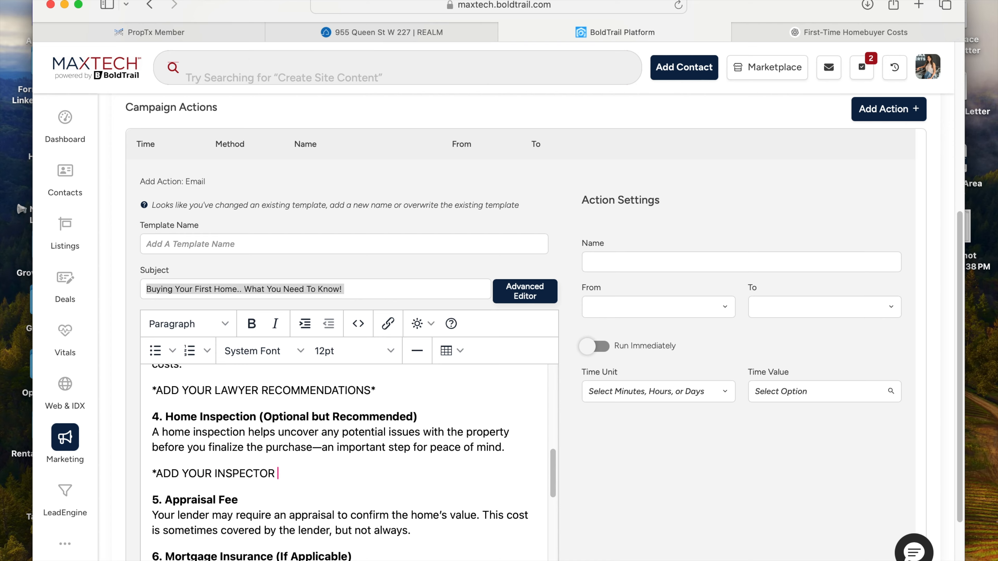
text(RECOMMENDATIONS*)
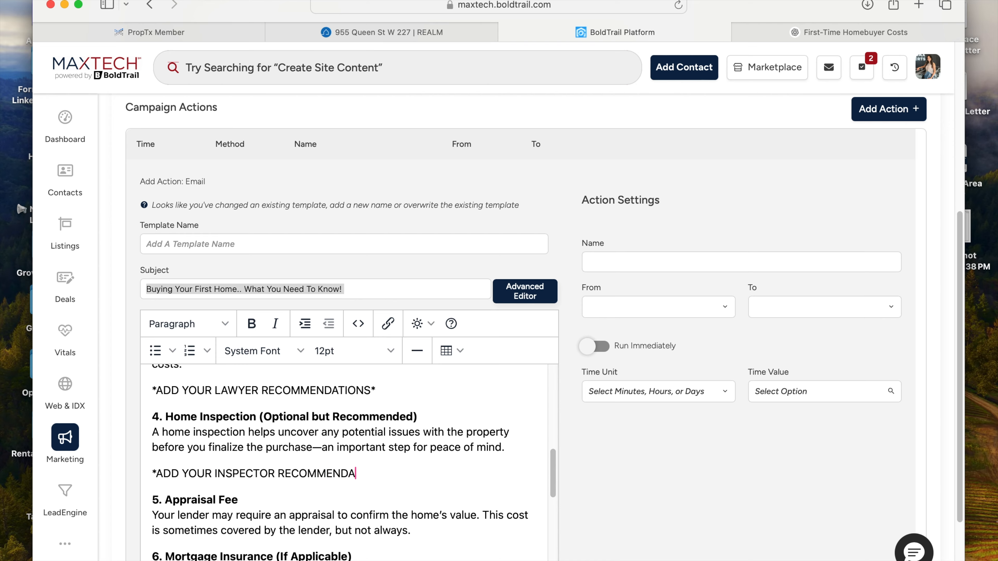
Delete the Appraisal Fee and Mortgage Insurance sections from the email, including the blank lines they leave.
click(389, 503)
scroll(391, 502, down, 2)
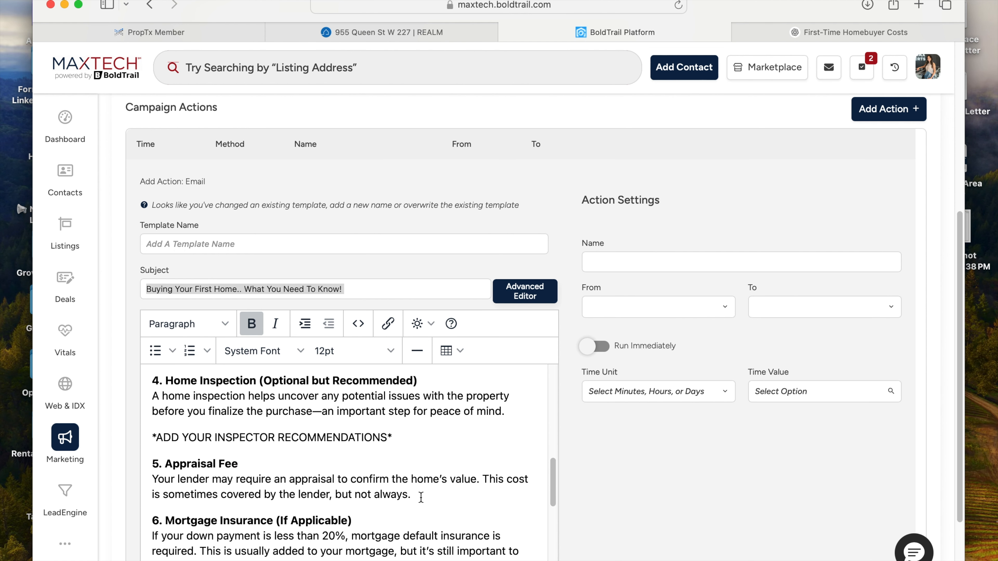
drag(423, 495, 156, 464)
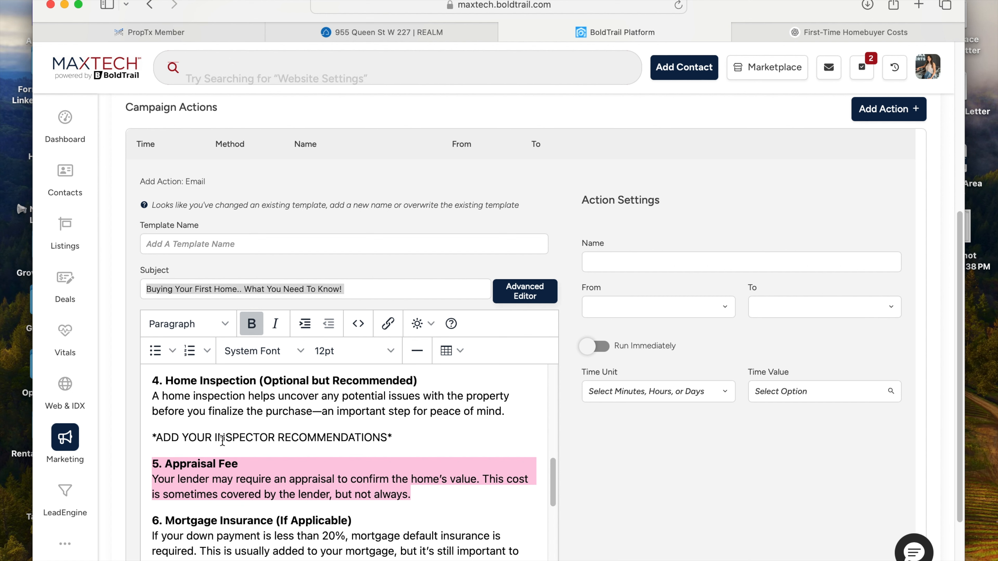
key(BackSpace)
key(BackSpace)
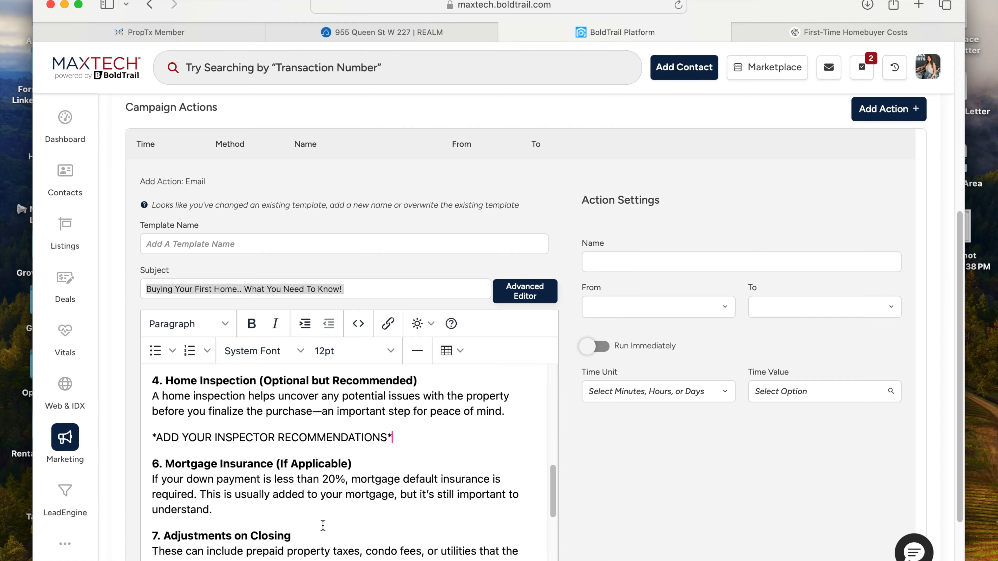
drag(226, 511, 152, 464)
key(BackSpace)
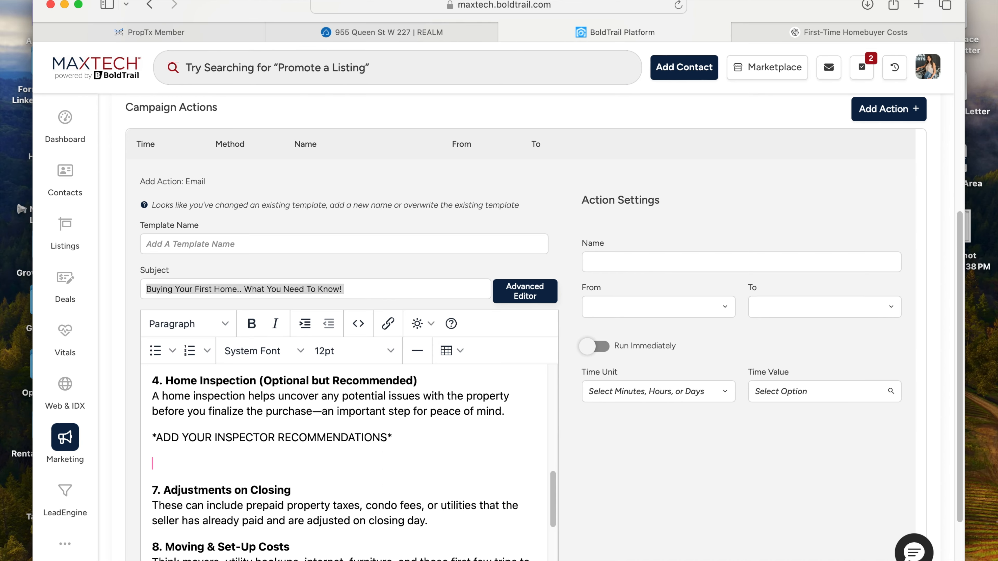
key(BackSpace)
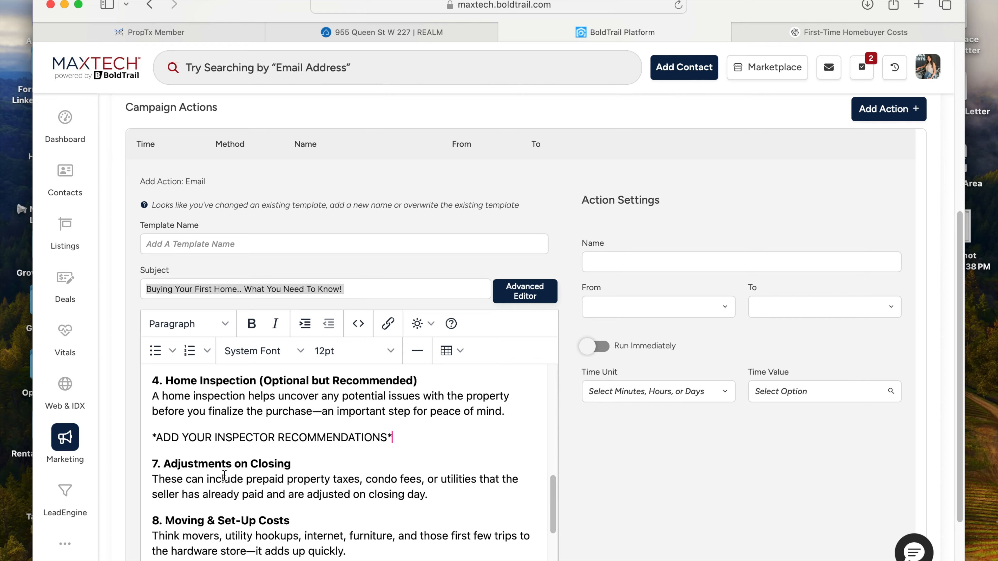
Renumber the Adjustments on Closing heading as 5 and the Moving & Set-Up Costs heading as 6.
click(156, 464)
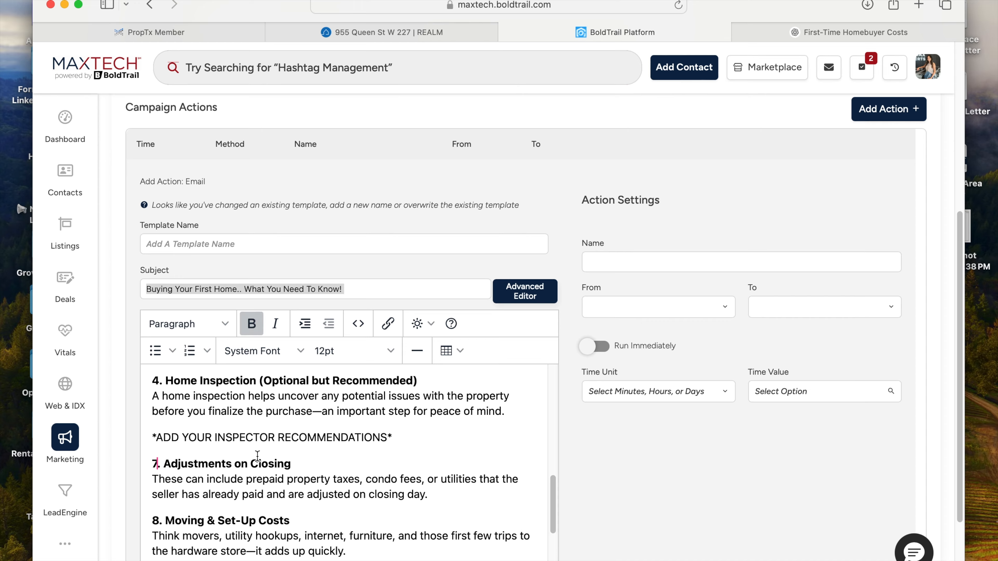
key(BackSpace)
text(5)
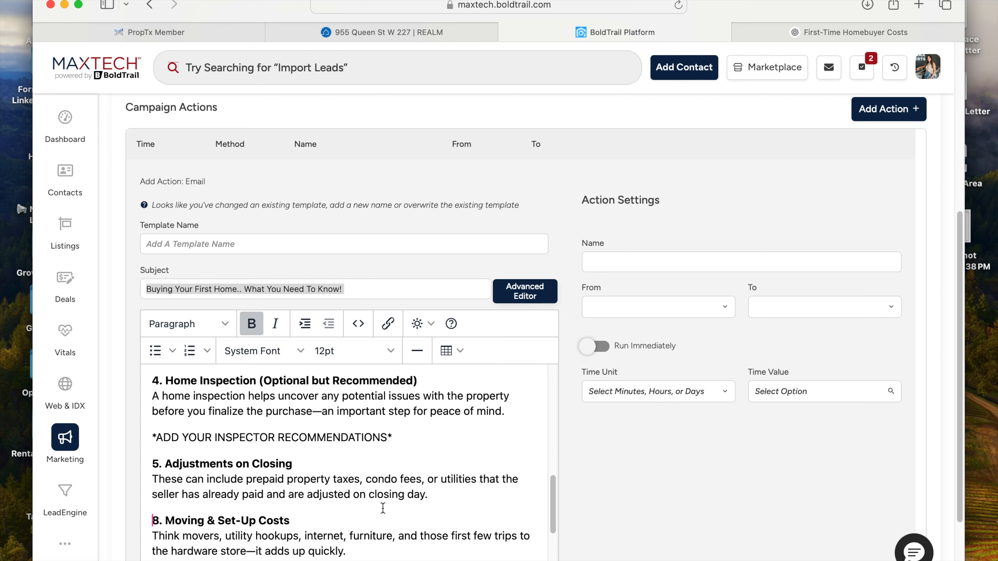
scroll(312, 488, down, 2)
key(Right)
key(BackSpace)
text(6)
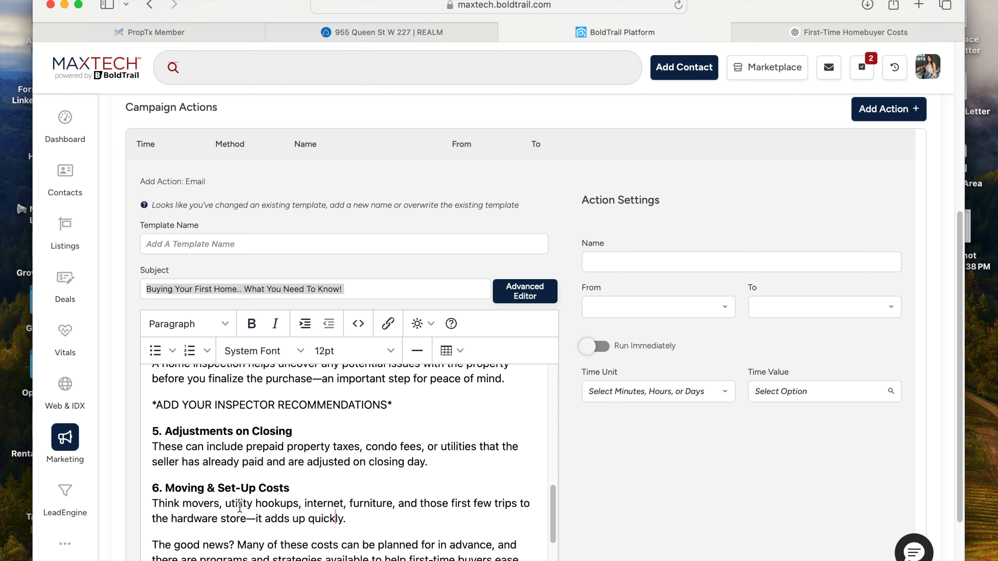
drag(225, 504, 463, 514)
click(256, 519)
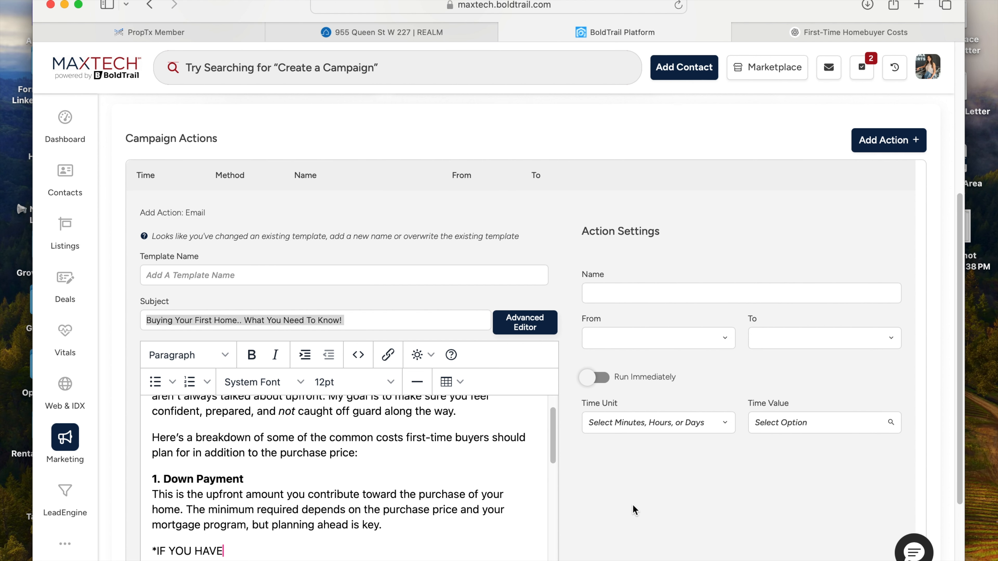
Add "*IF YOU HAVEN'T GOTTEN A PRE-APPROVAL YET, HERE ARE MY RECOMMENDATION FOR A MORTGAGE BROKER*" below the Down Payment paragraph.
text(N'T )
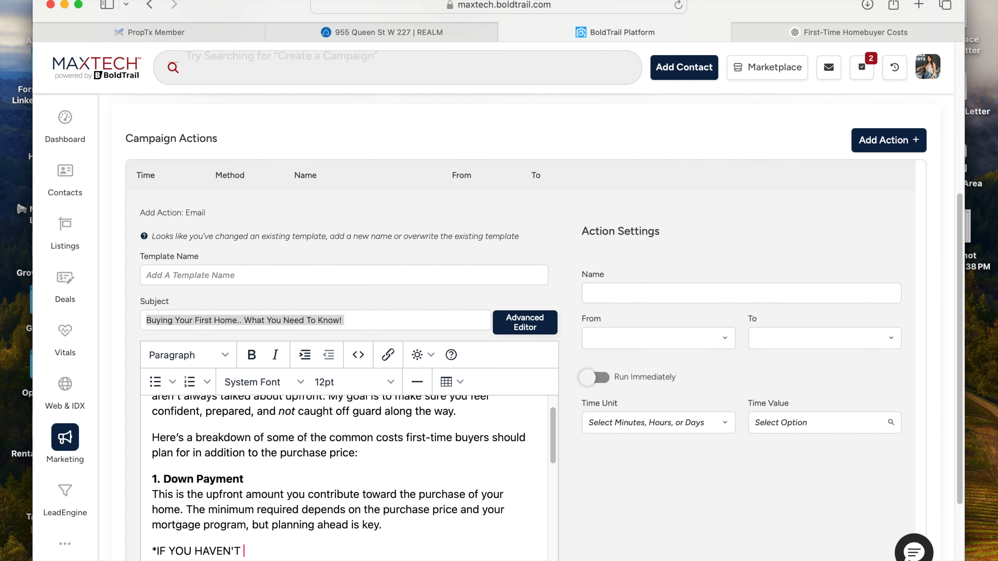
text(GOTTEN A PRE-APPRO)
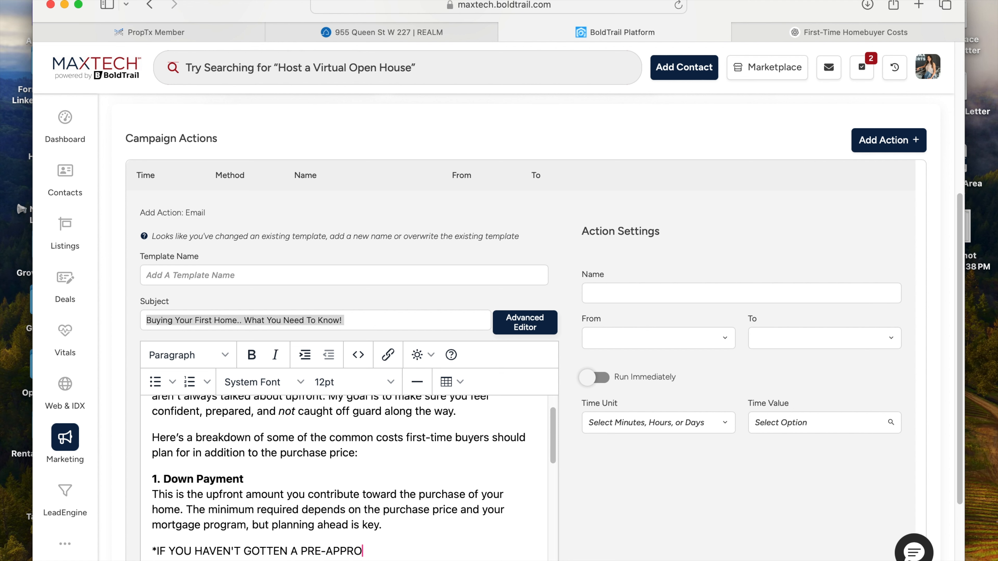
text(VAL YE)
key(BackSpace)
text(YET,)
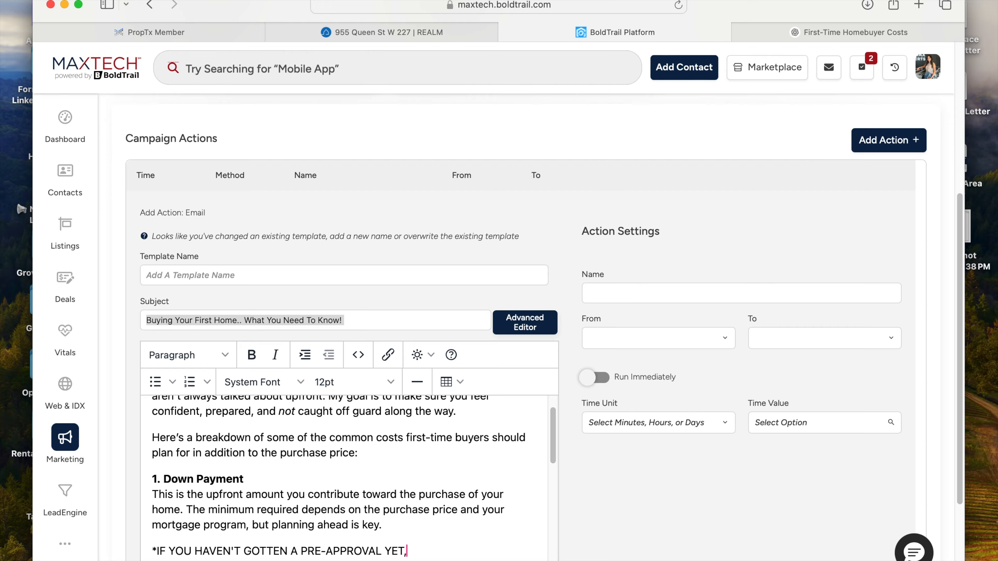
text( HERE ARE MY RECOMM)
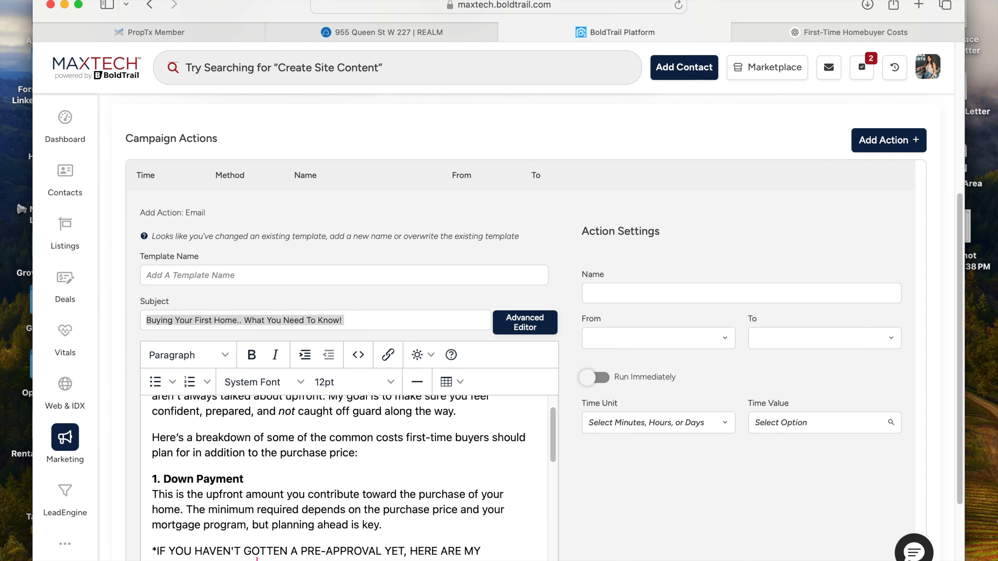
Switch to the PropTx Member site and search it for "land transfer tax calculator".
scroll(298, 388, down, 10)
click(159, 393)
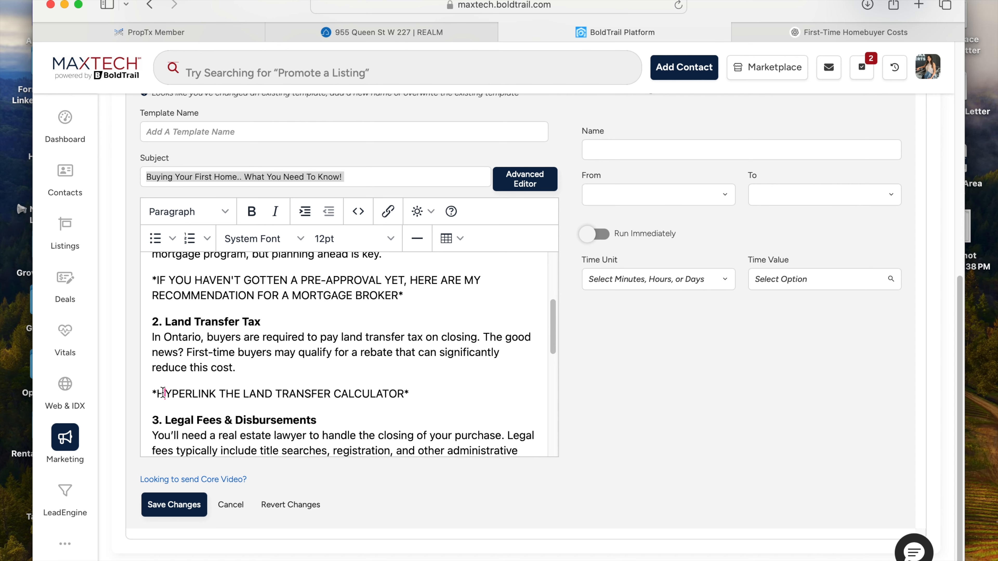
click(405, 394)
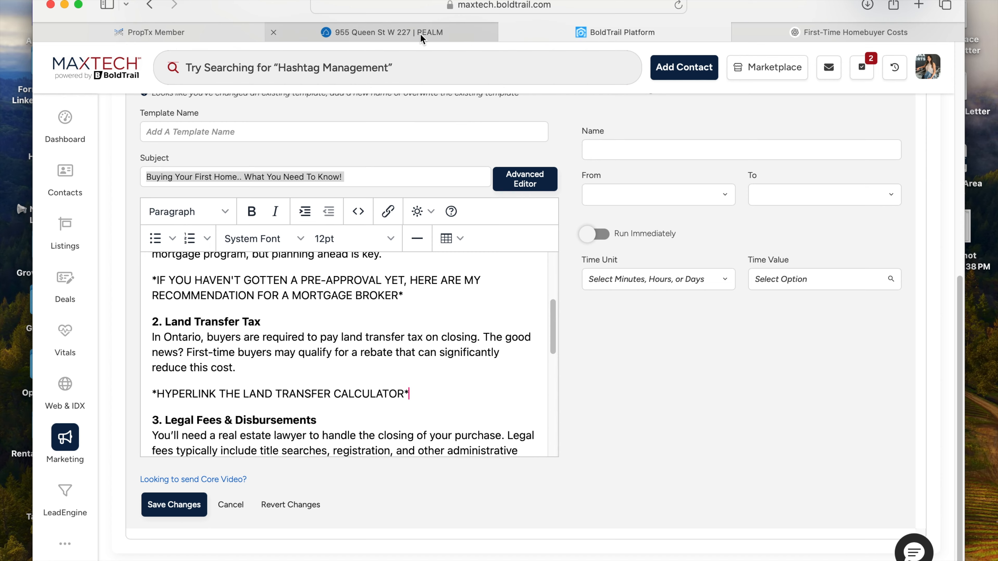
click(263, 35)
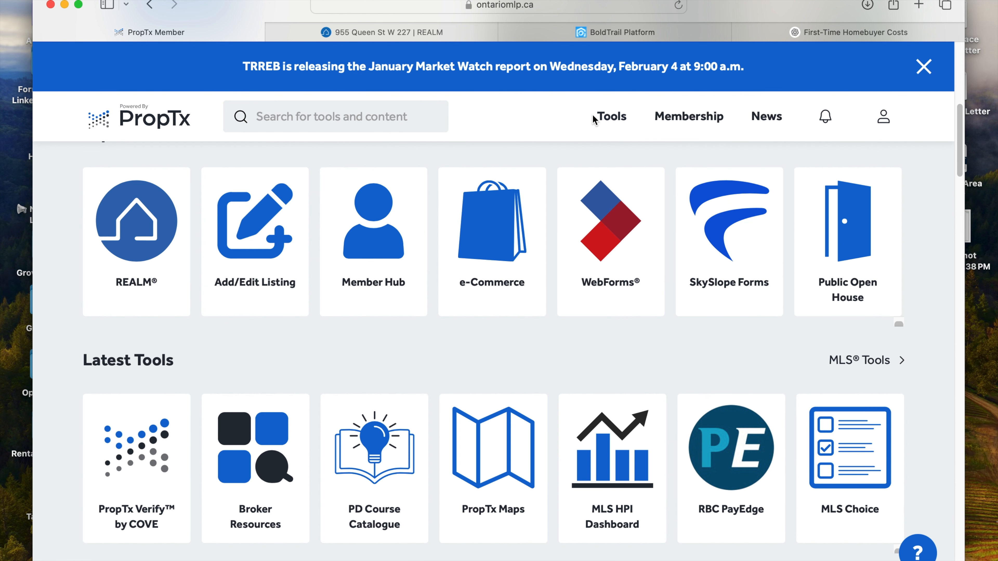
click(399, 115)
text(land t)
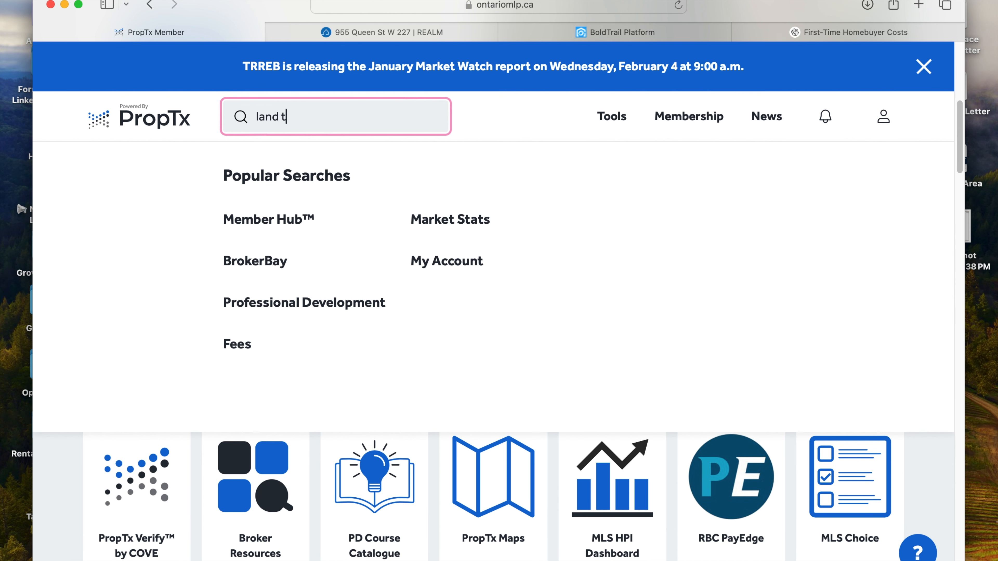
text(ransfer tax cal)
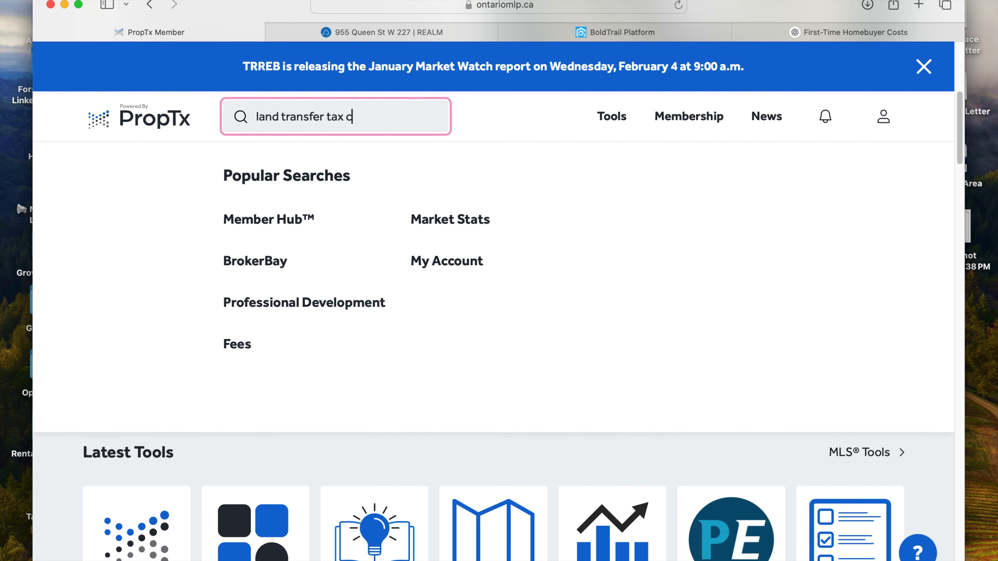
text(culator)
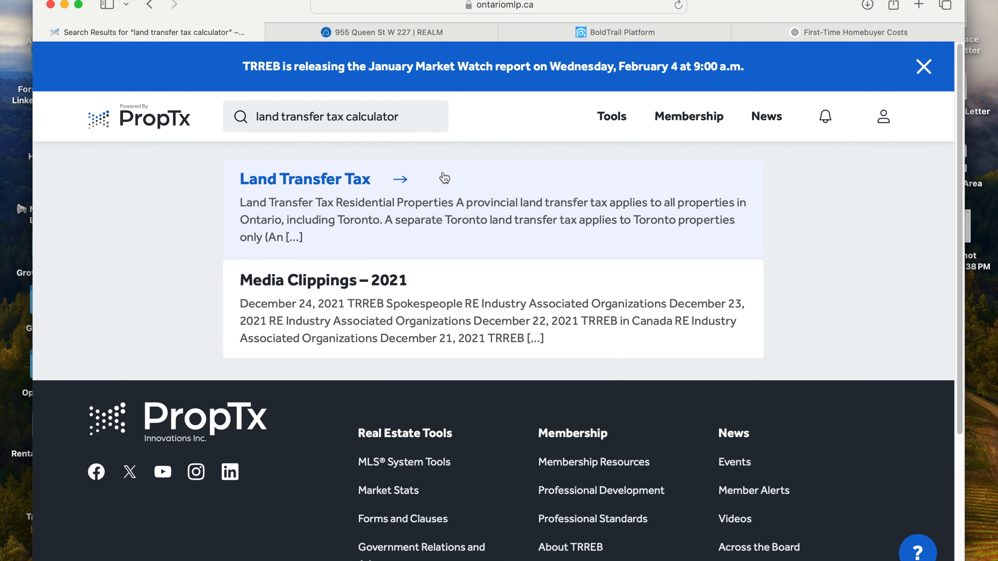
Open the Land Transfer Tax search result and follow its link to the residential land transfer tax calculator.
click(333, 180)
scroll(501, 279, down, 3)
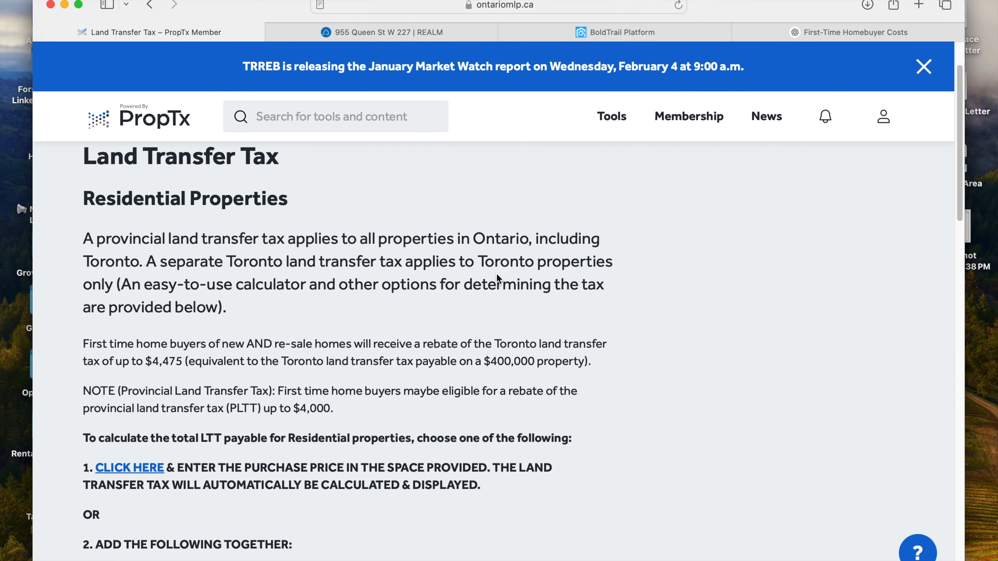
scroll(305, 271, down, 10)
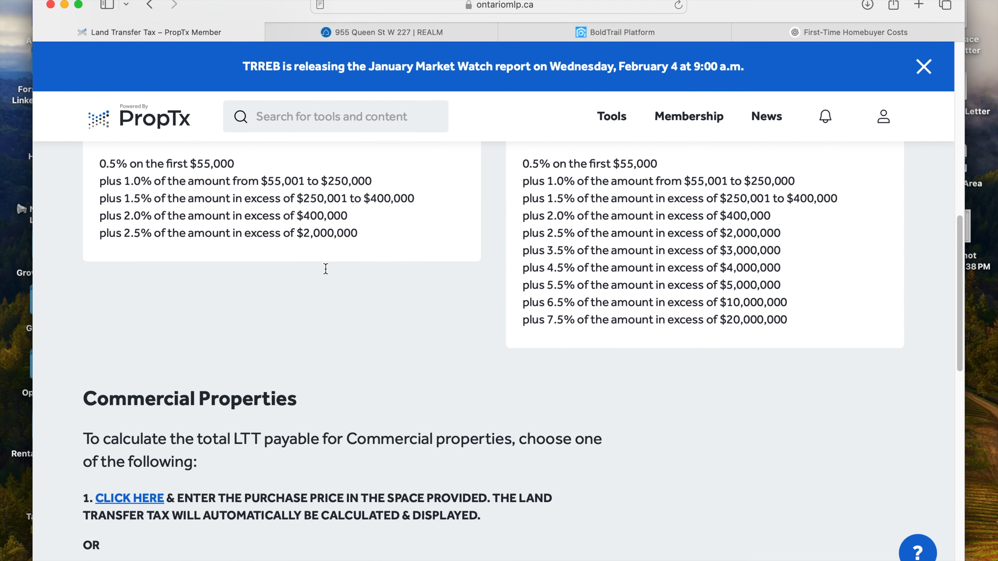
scroll(329, 273, down, 1)
scroll(302, 339, down, 4)
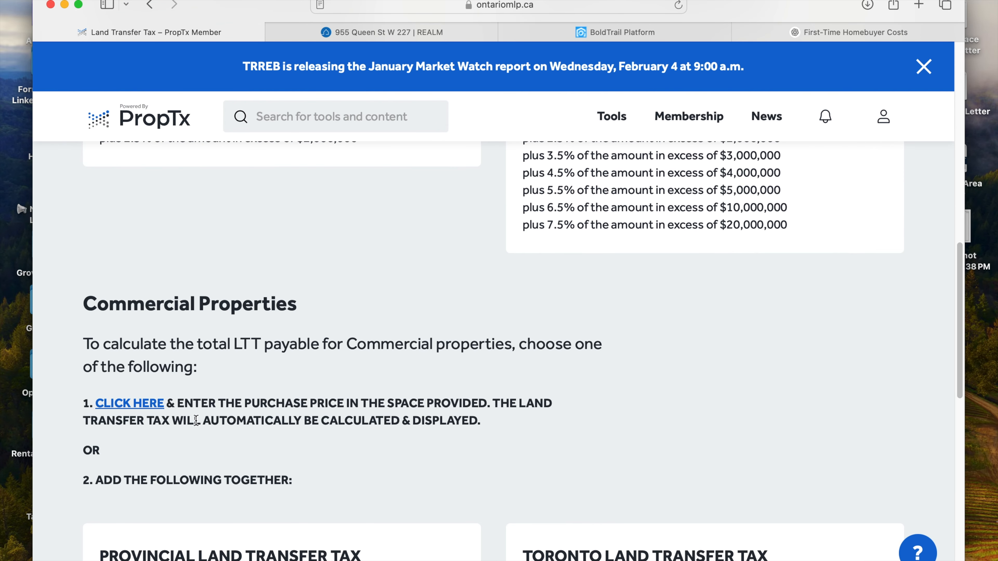
scroll(157, 410, up, 15)
scroll(151, 451, down, 3)
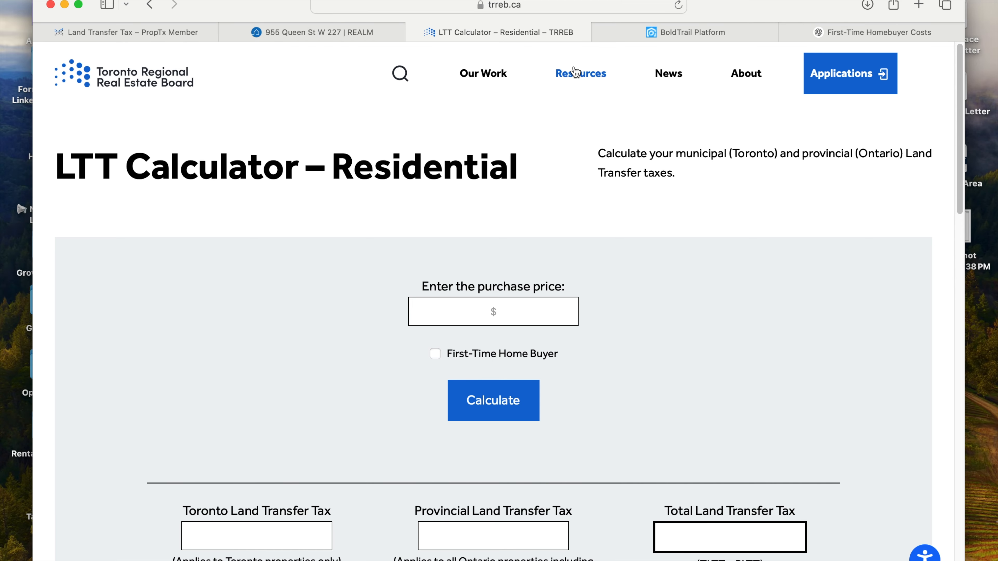
Copy the web address of the LTT Calculator – Residential page.
click(537, 7)
key(super+c)
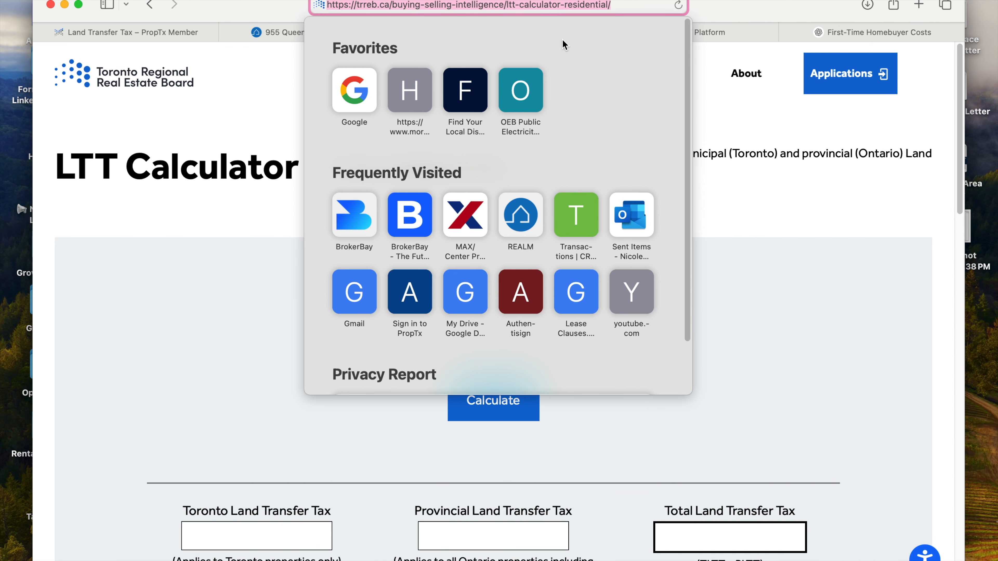
click(764, 10)
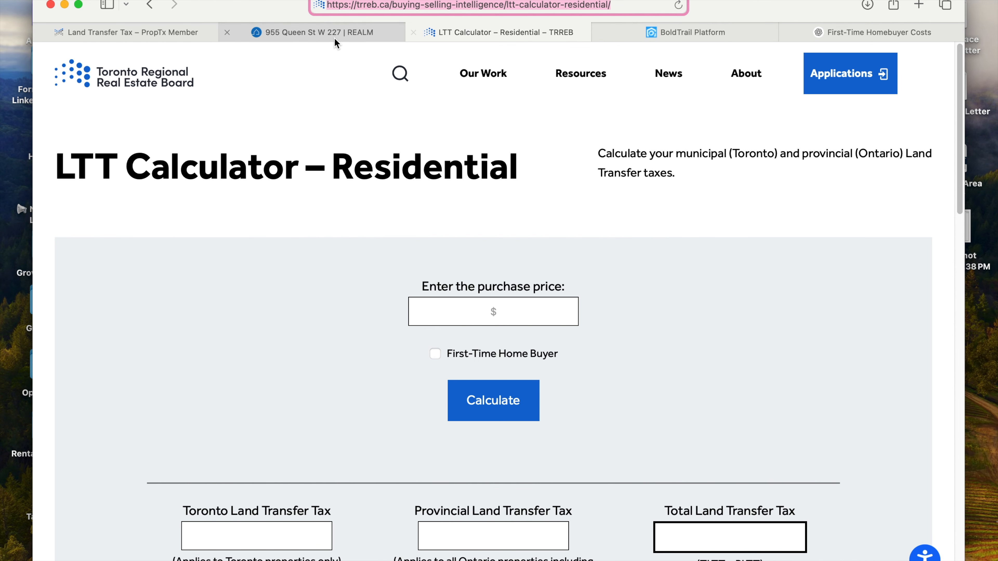
Return to BoldTrail and turn the land transfer calculator placeholder into a link to the copied address, displayed as "LAND TRANSFER TAX CALCULATOR".
click(675, 33)
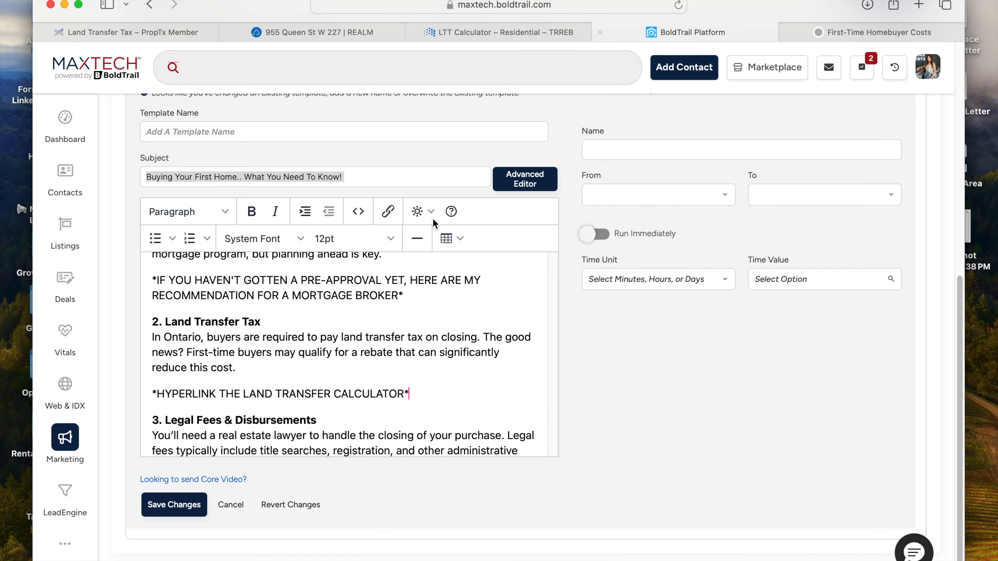
drag(420, 396, 156, 397)
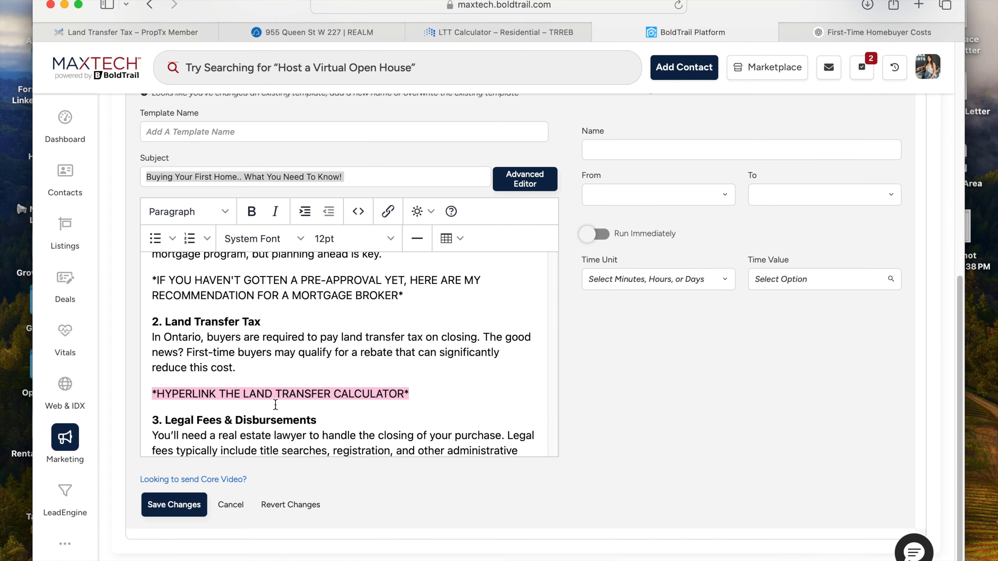
click(389, 211)
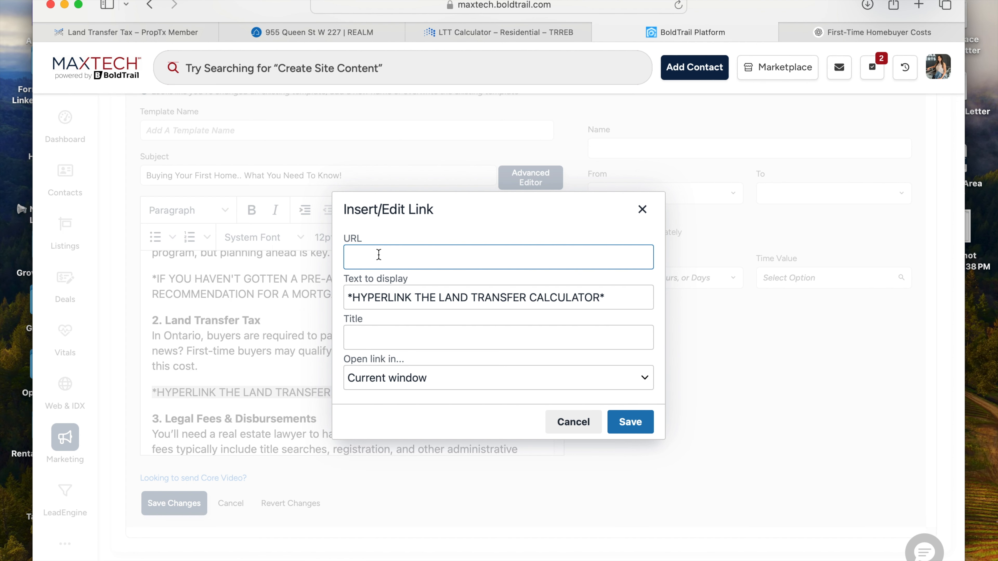
key(super+v)
click(454, 283)
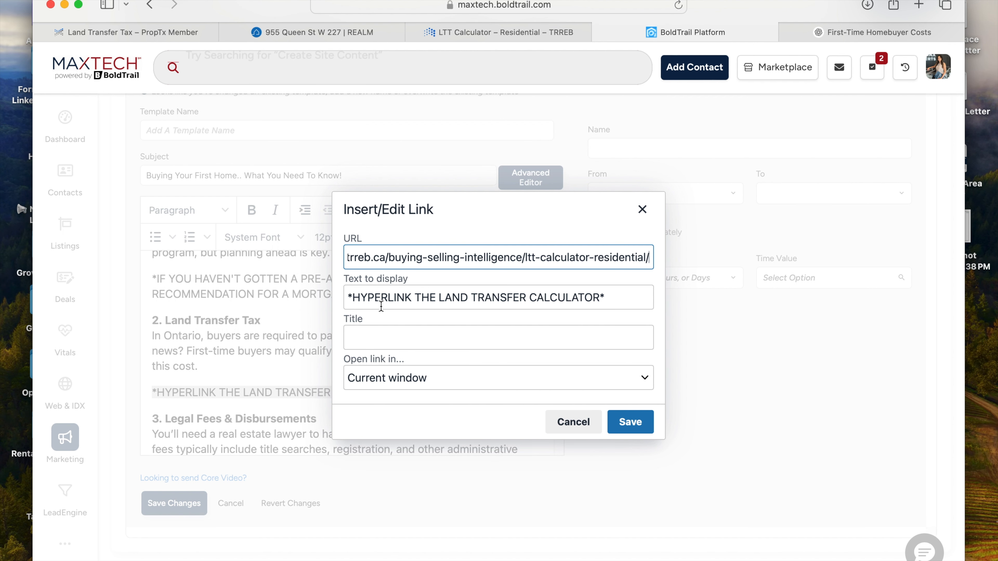
triple_click(614, 302)
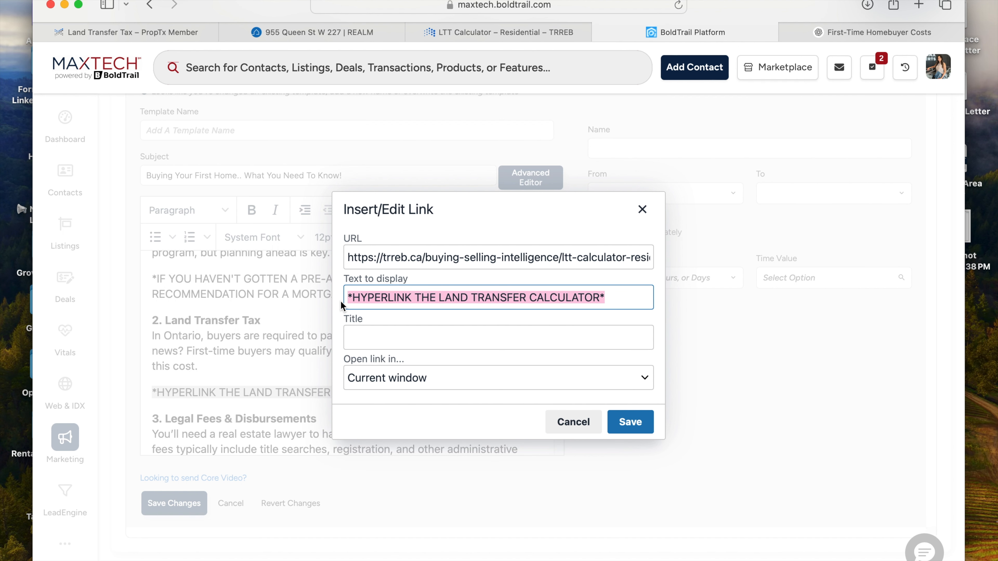
text(LAND TRANSFER TAX CALCU)
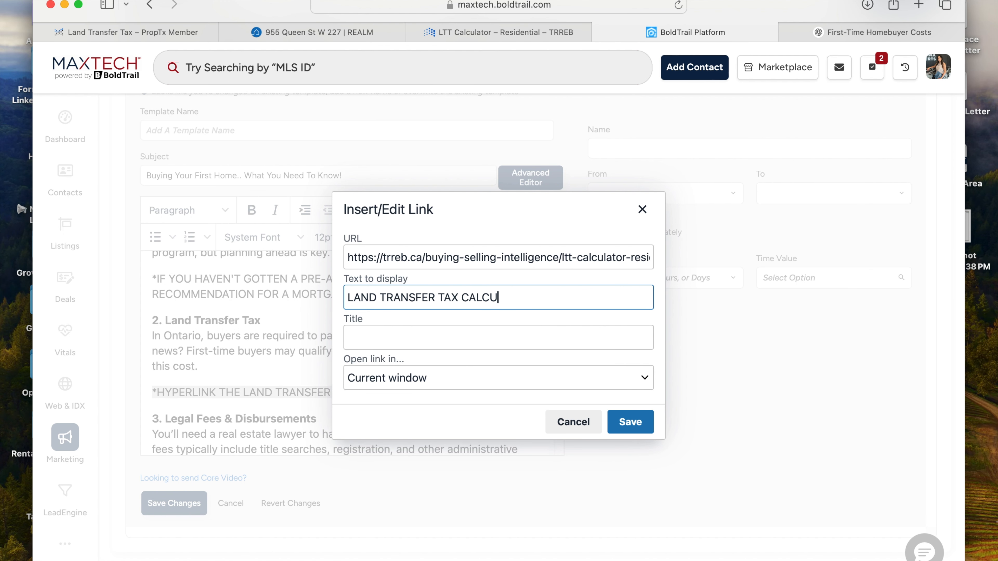
click(631, 422)
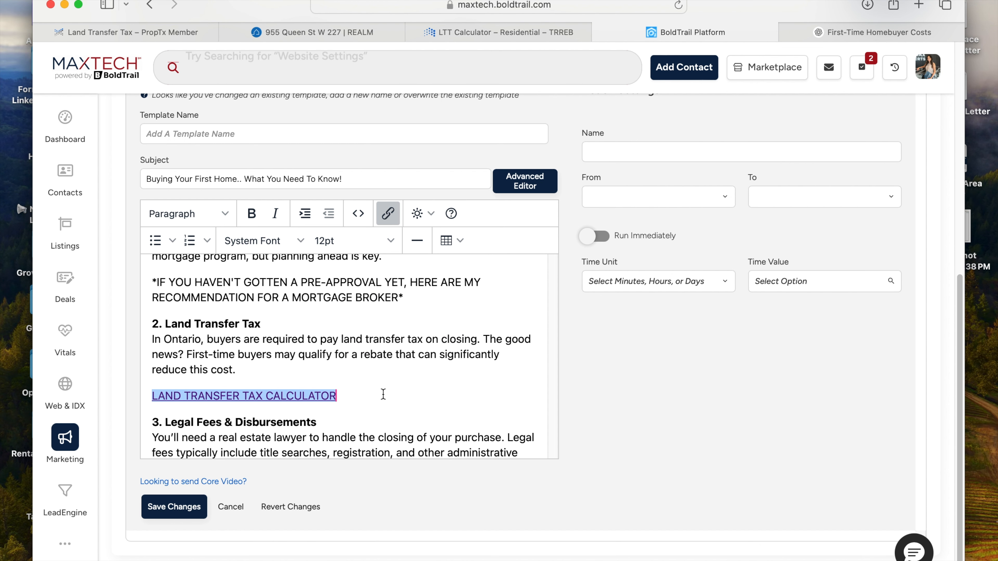
click(345, 414)
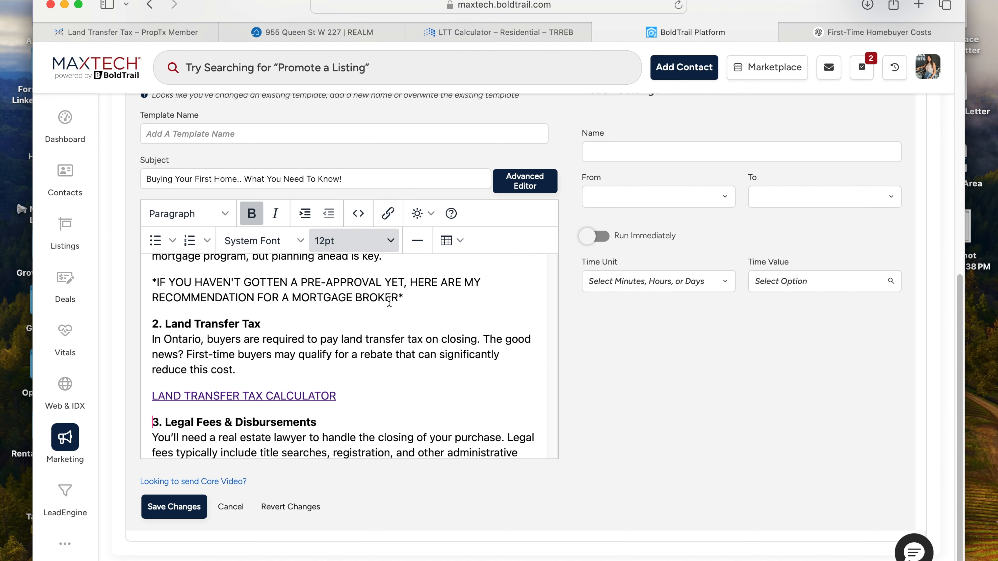
Insert the greeting "Hi {first_name}," above the email's opening paragraph, using the lead's First Name merge tag.
click(256, 364)
scroll(373, 384, down, 5)
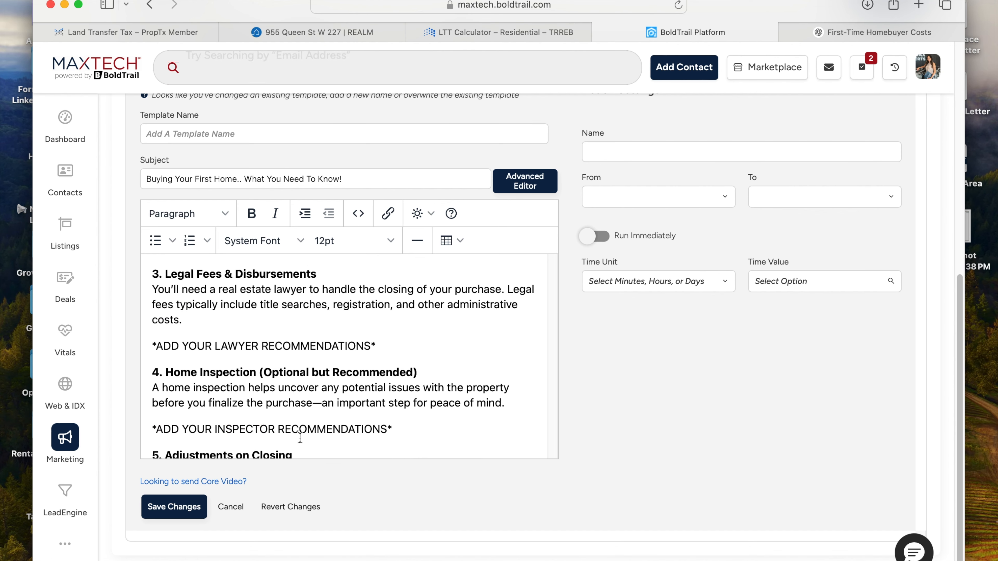
scroll(375, 349, up, 1)
scroll(366, 360, up, 10)
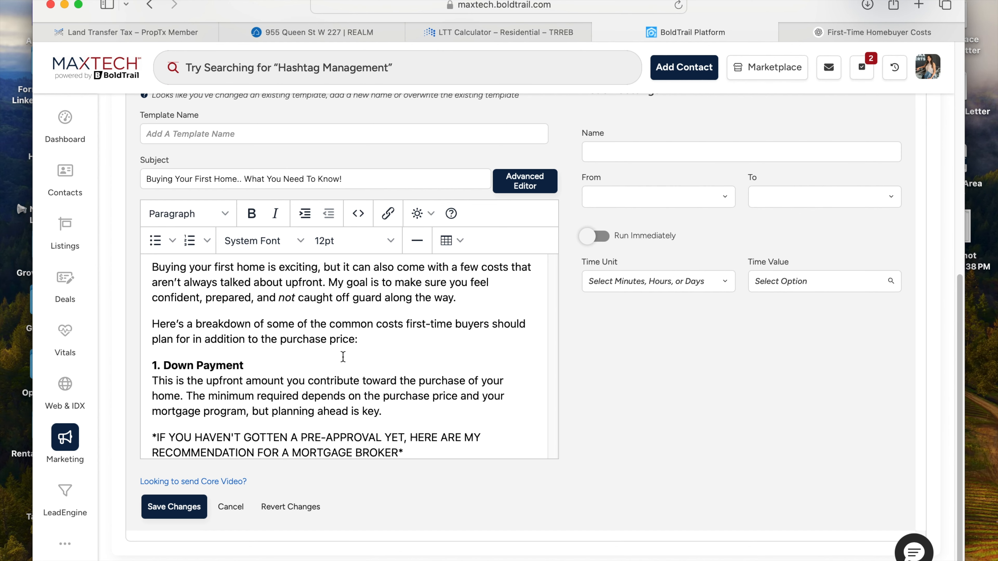
scroll(145, 408, up, 4)
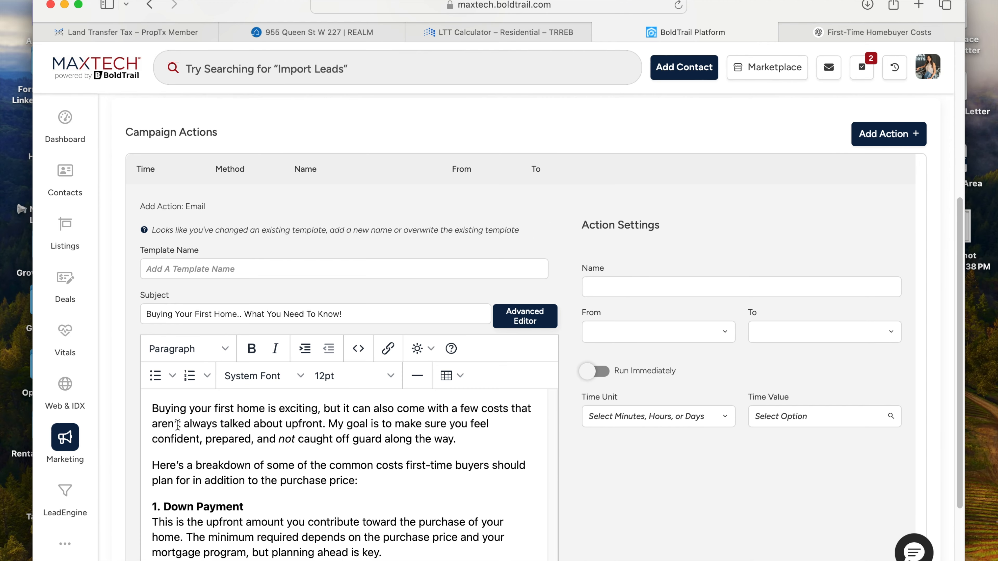
click(153, 408)
key(Return)
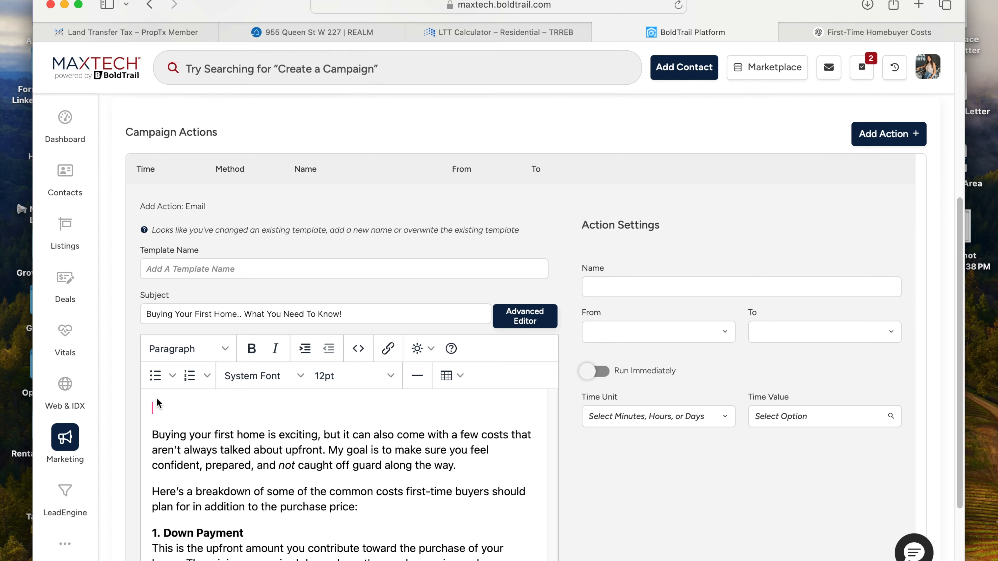
text(Hi)
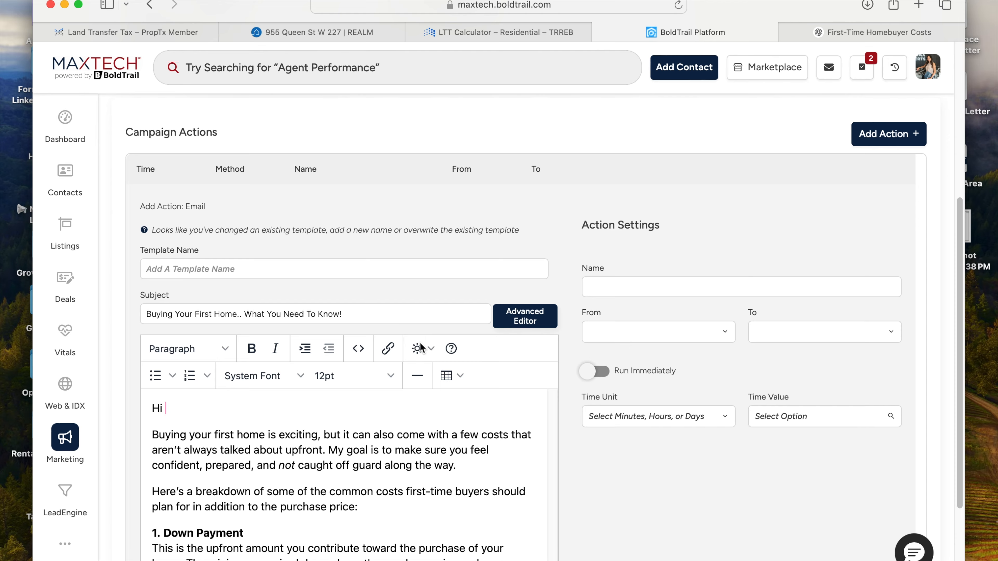
click(429, 349)
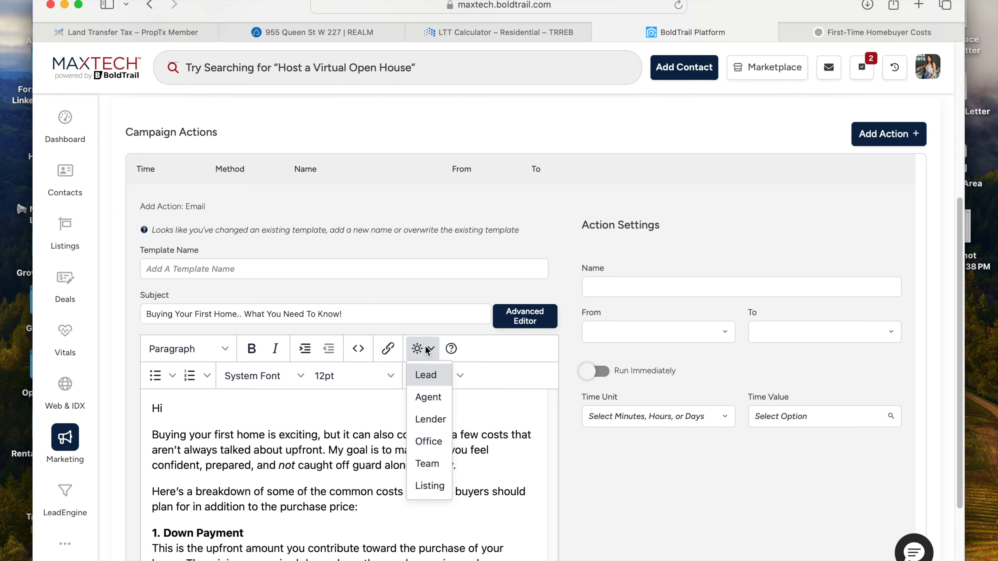
mouse_move(428, 375)
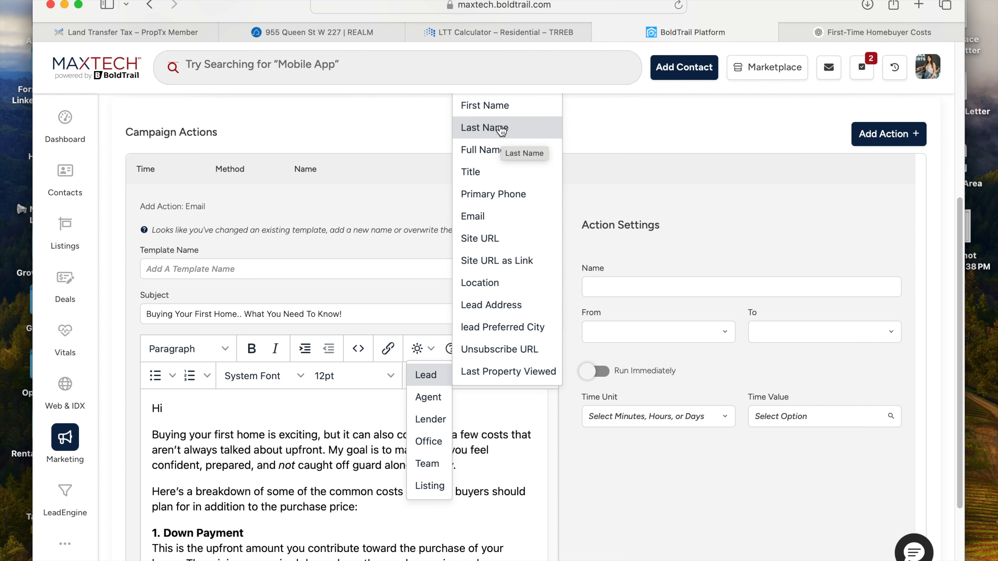
click(499, 115)
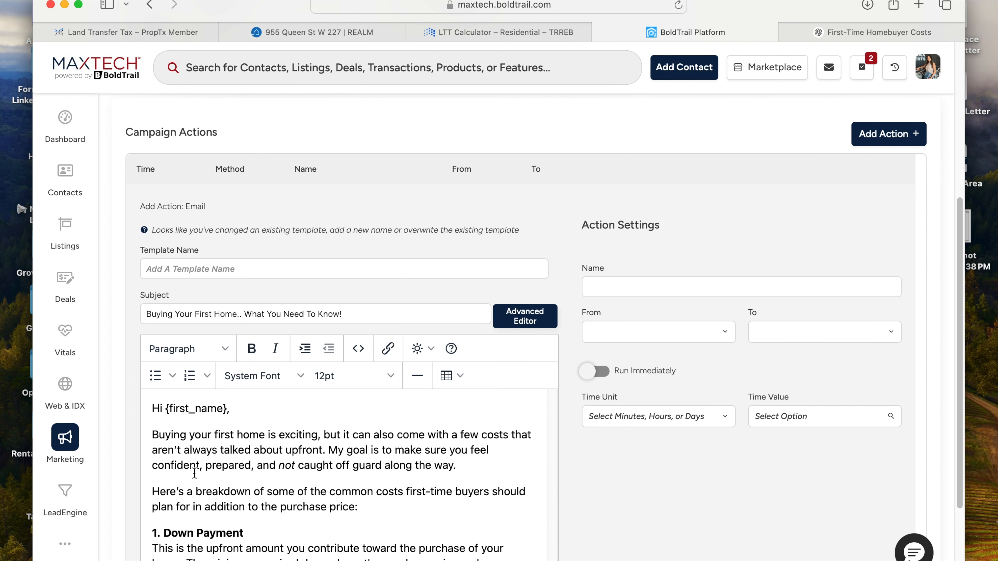
Name the email action "Emailing Costs" and set it to be sent from Agent to Contact.
scroll(209, 477, down, 6)
scroll(209, 477, down, 10)
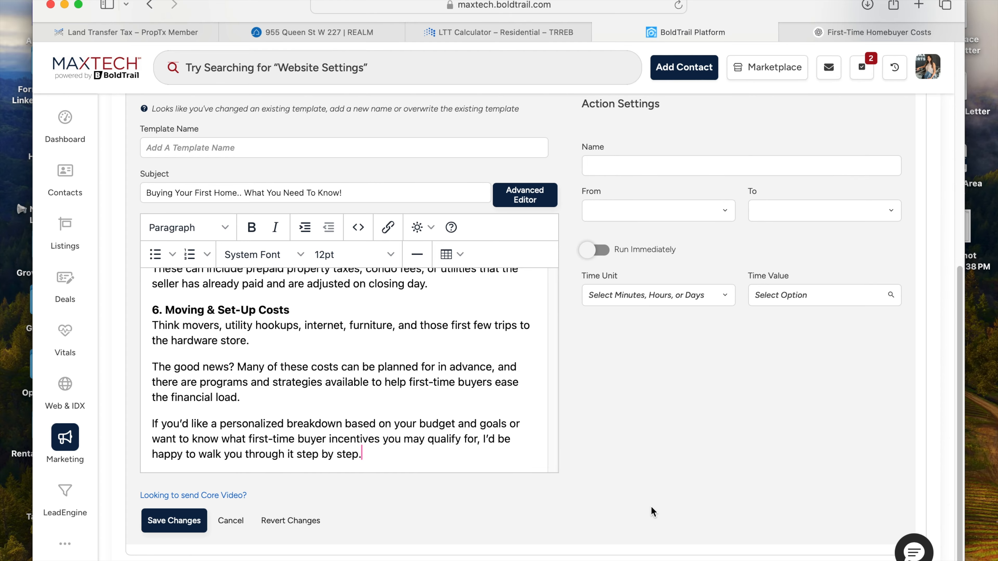
scroll(613, 460, up, 3)
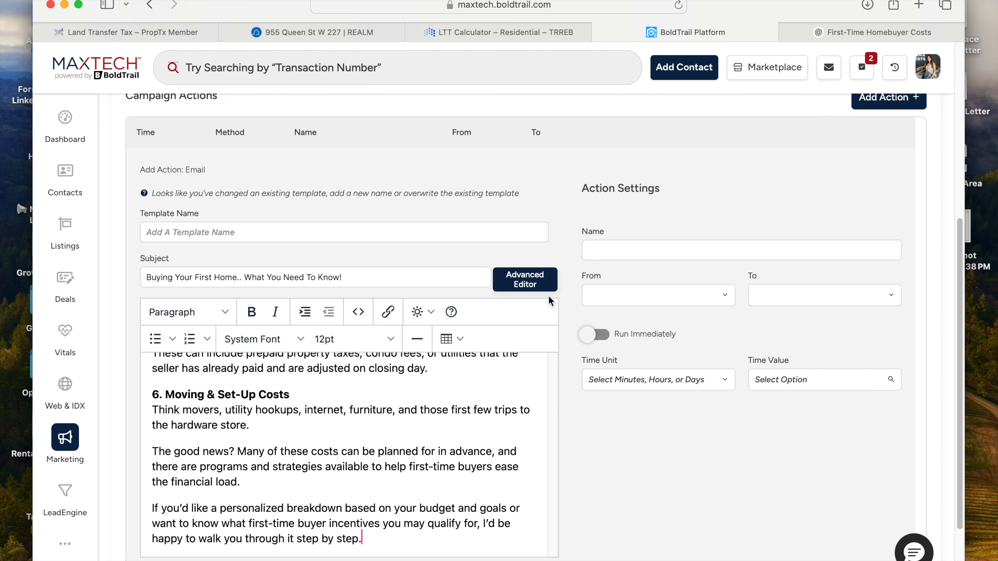
click(648, 250)
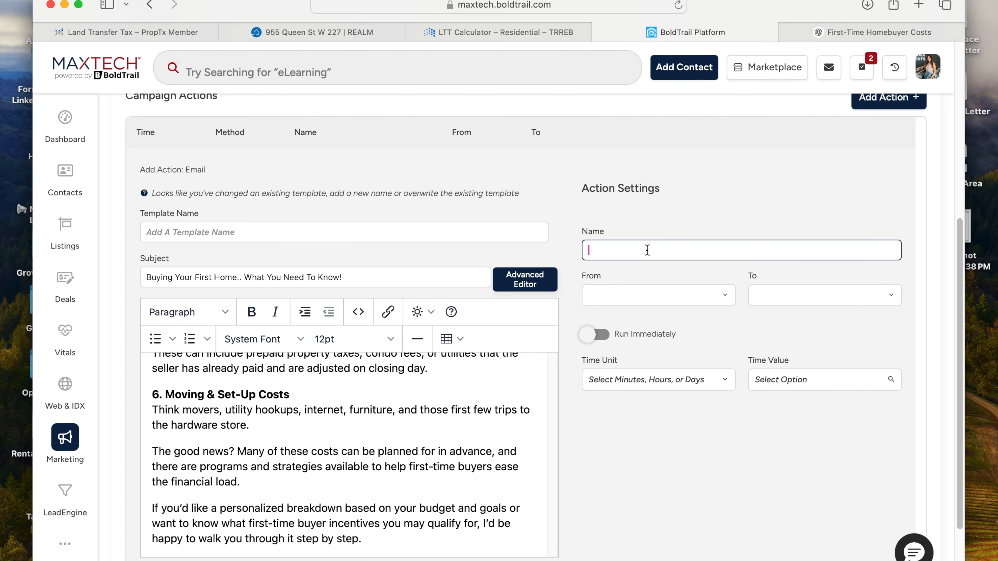
text(Emailing Clos)
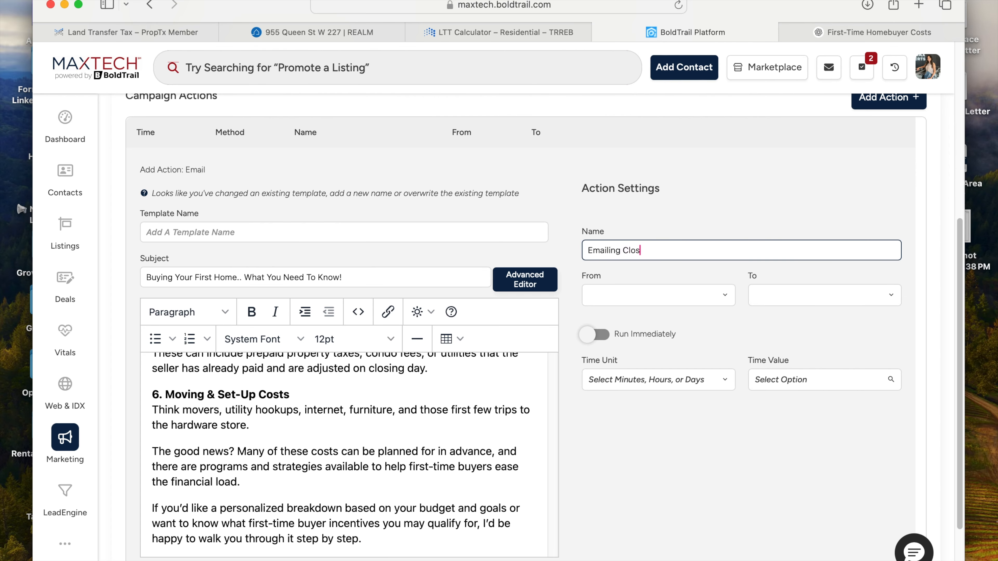
text(inosts)
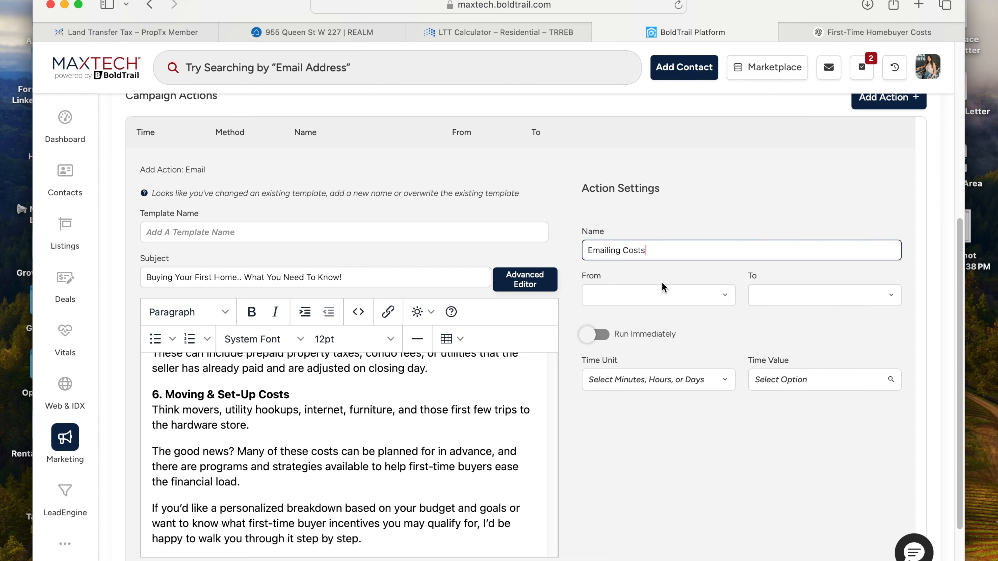
click(628, 279)
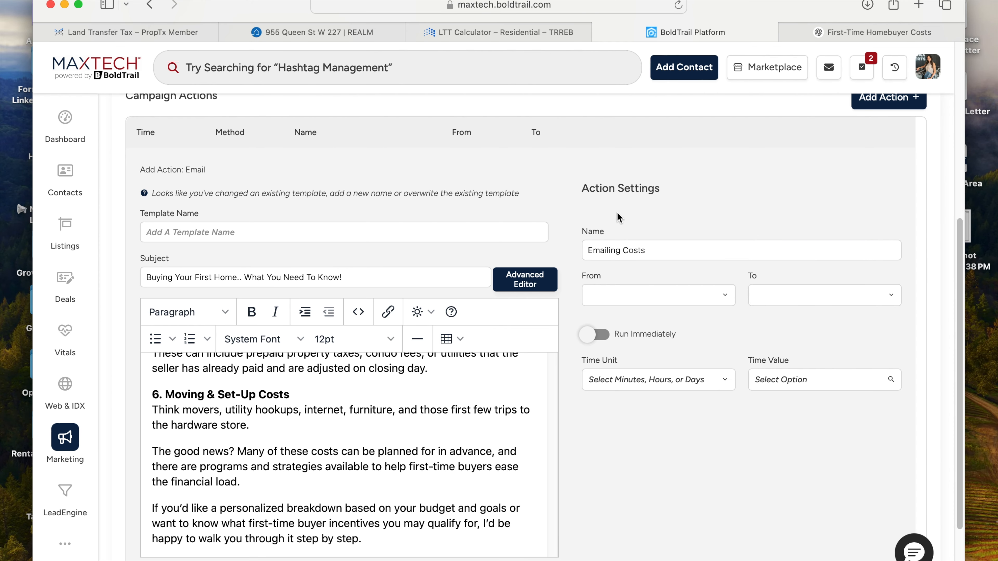
click(611, 294)
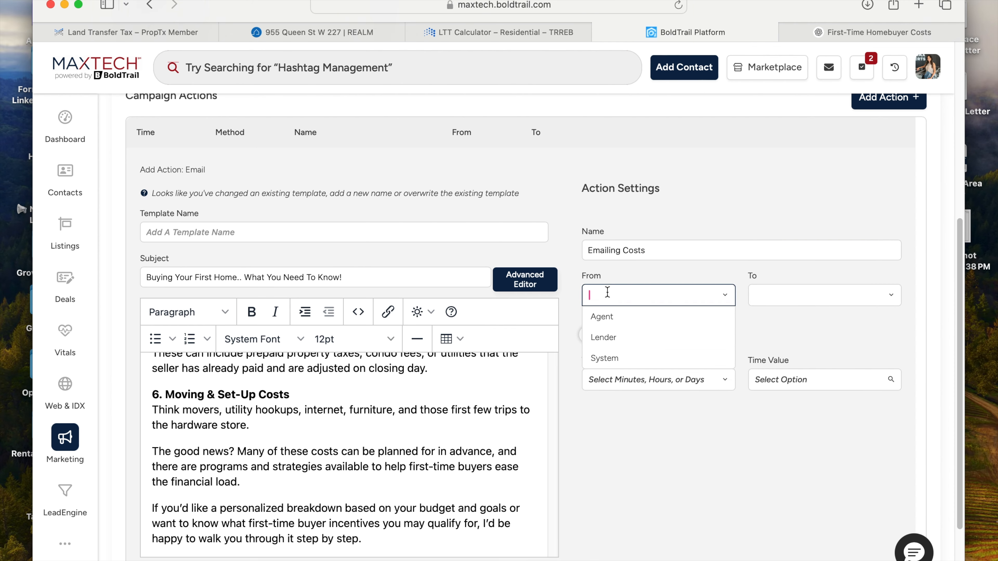
click(609, 317)
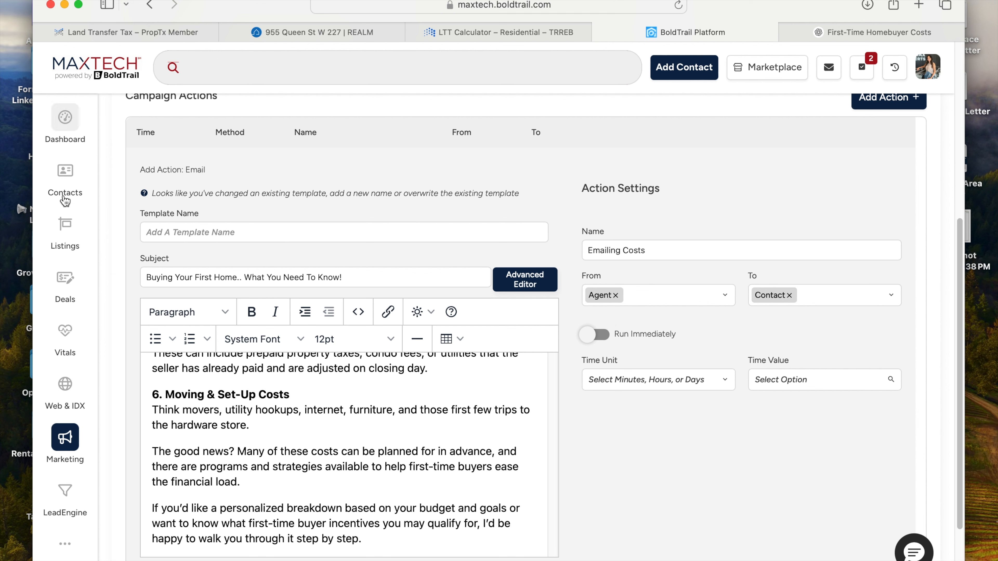
Set the email action's timing to the Hours unit with a value of 3.
click(668, 381)
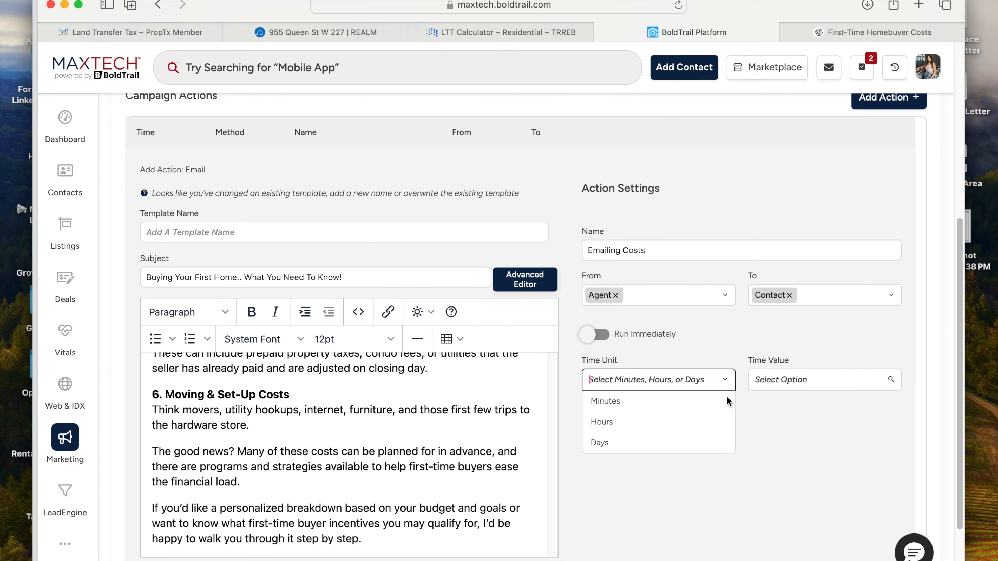
click(629, 422)
click(812, 381)
click(815, 443)
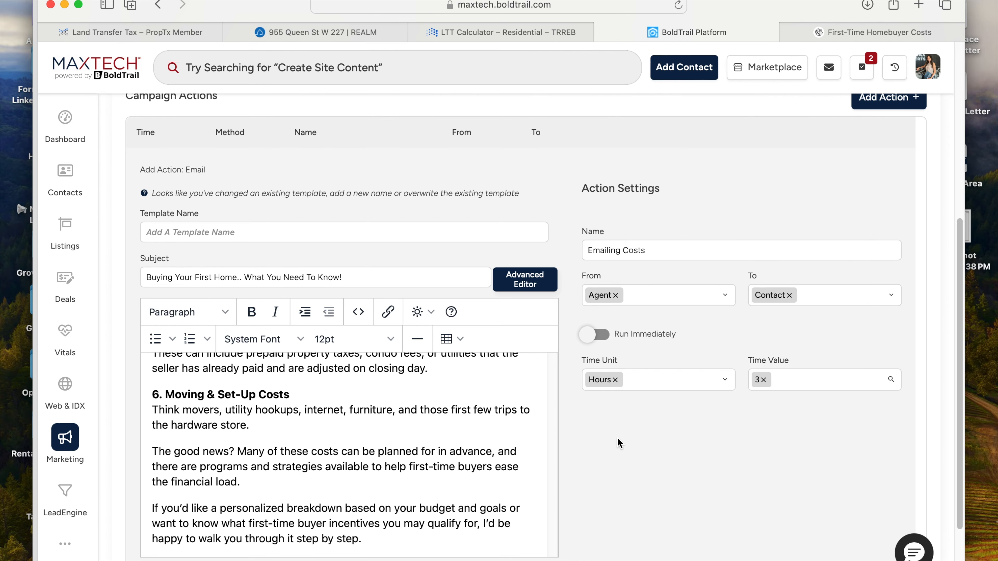
Name the email template "FTHB Email Costs" and save the email action.
scroll(365, 410, down, 2)
scroll(354, 412, up, 15)
scroll(672, 458, up, 1)
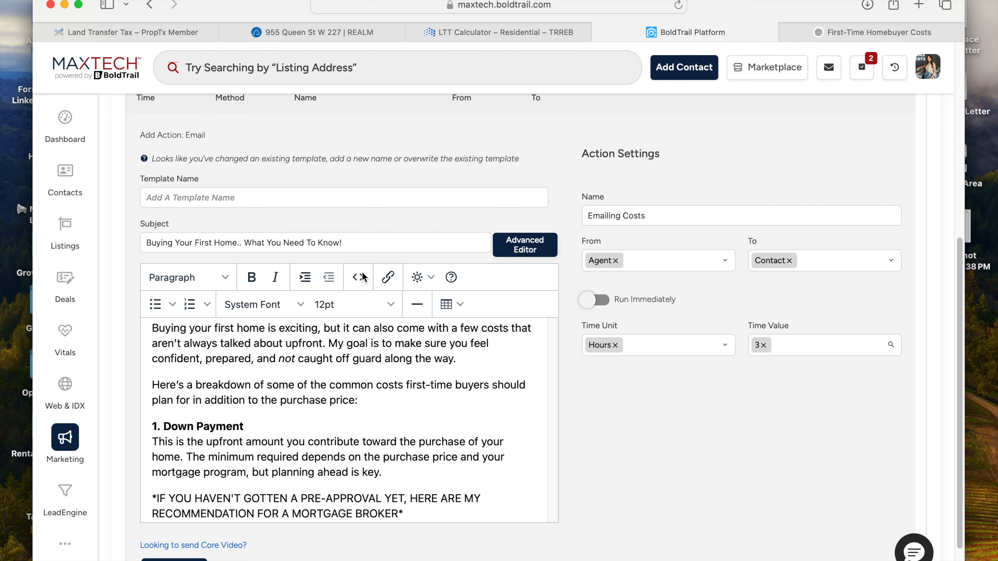
click(181, 197)
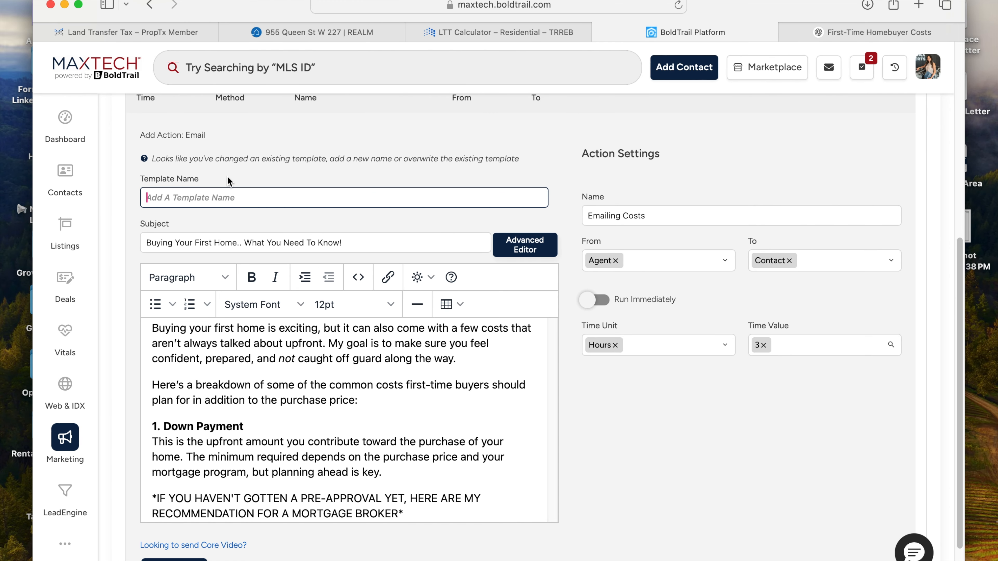
text(FTH)
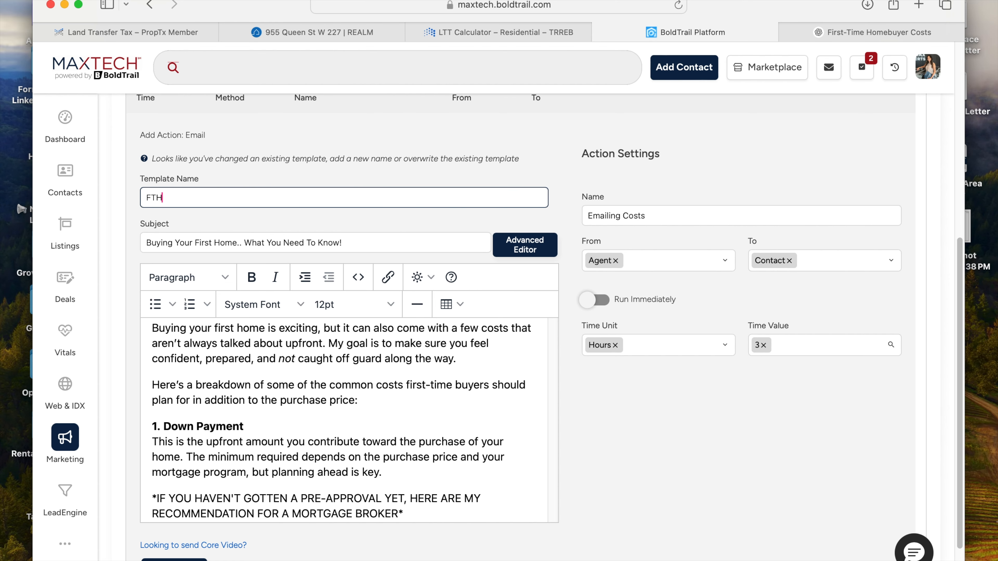
text(B Emailin)
key(BackSpace)
key(BackSpace)
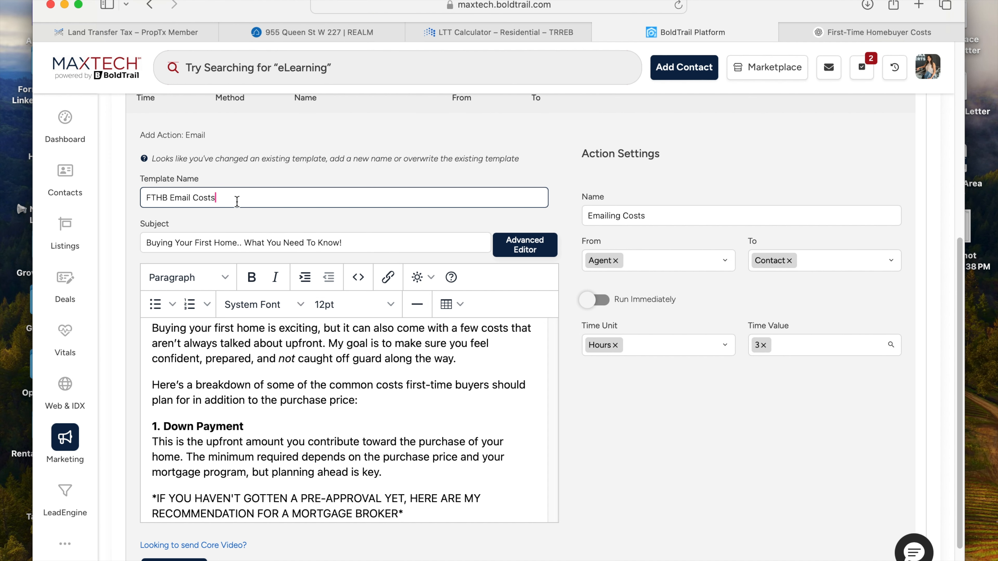
drag(238, 202, 147, 200)
click(576, 166)
scroll(619, 175, down, 1)
click(185, 556)
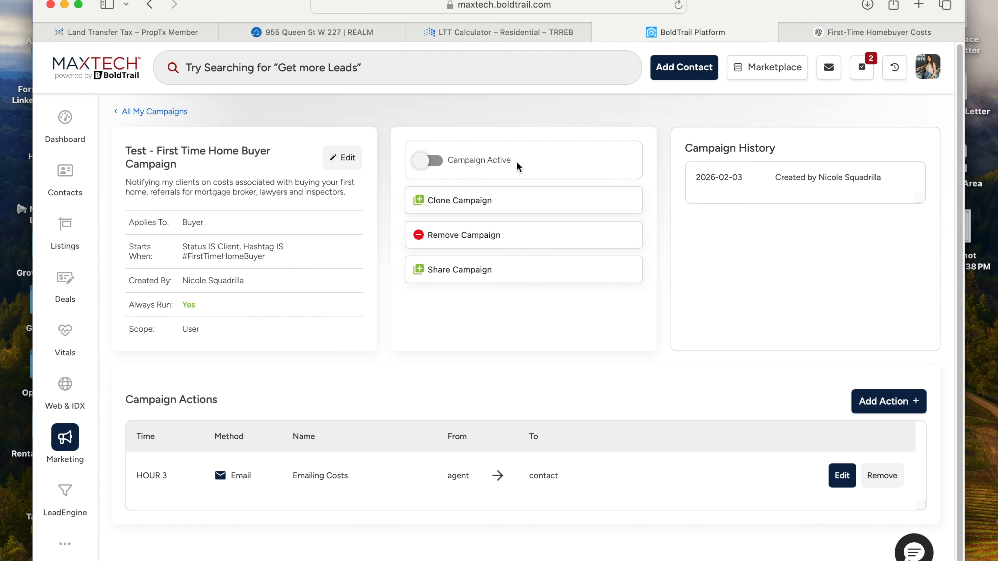
Add a new Task action to the first-time home buyer campaign.
click(897, 408)
click(785, 403)
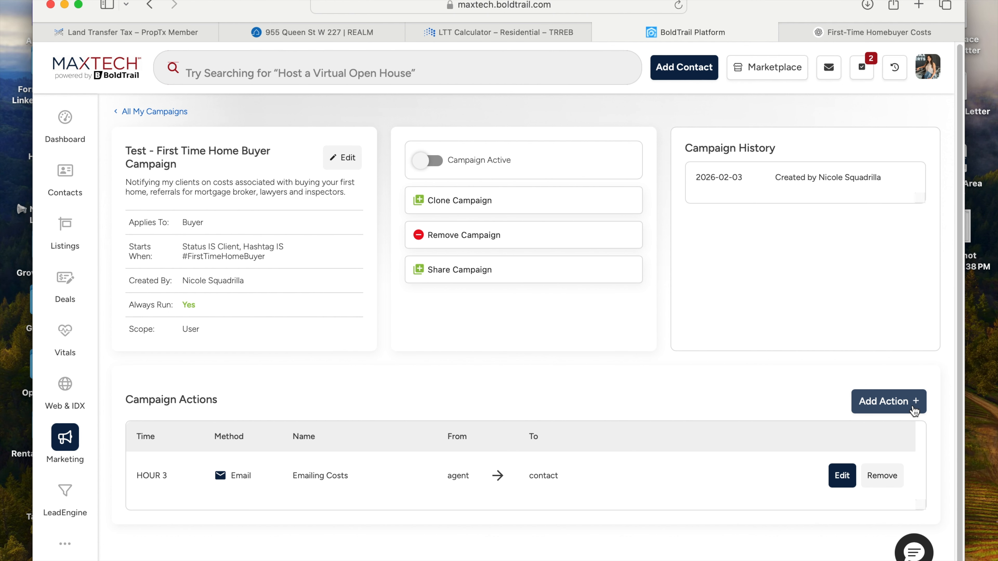
click(896, 403)
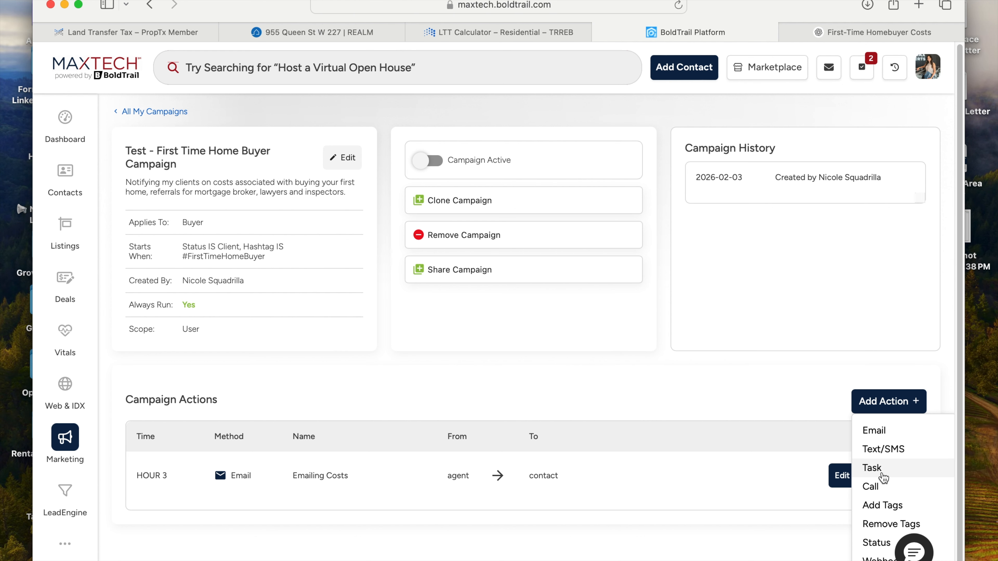
click(899, 474)
scroll(209, 424, down, 4)
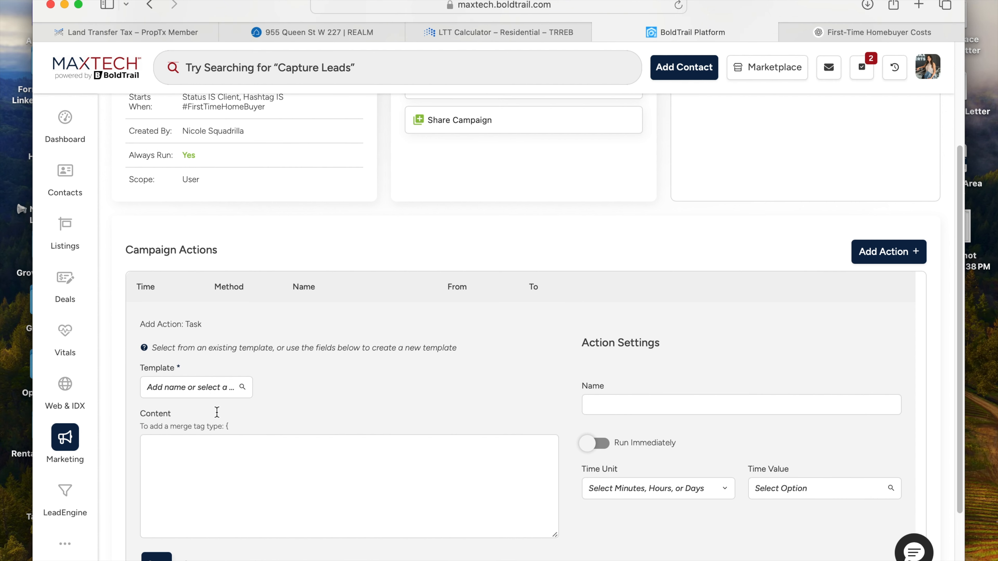
scroll(217, 412, down, 2)
Write the task content "Add search alerts to {lead_full_name} profile (like REALM prospect search)", using the lead's full-name merge tag.
click(218, 409)
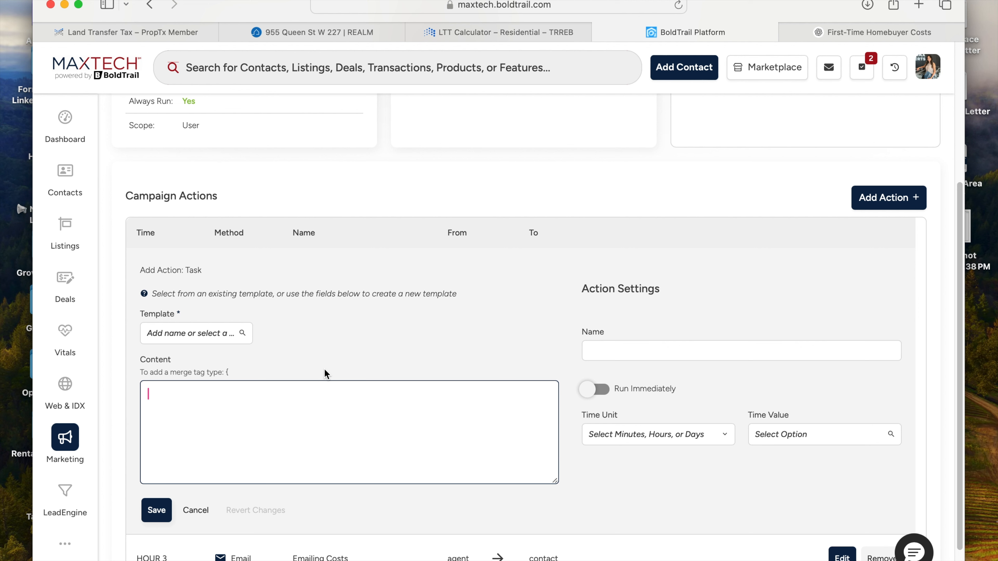
text(Add sea)
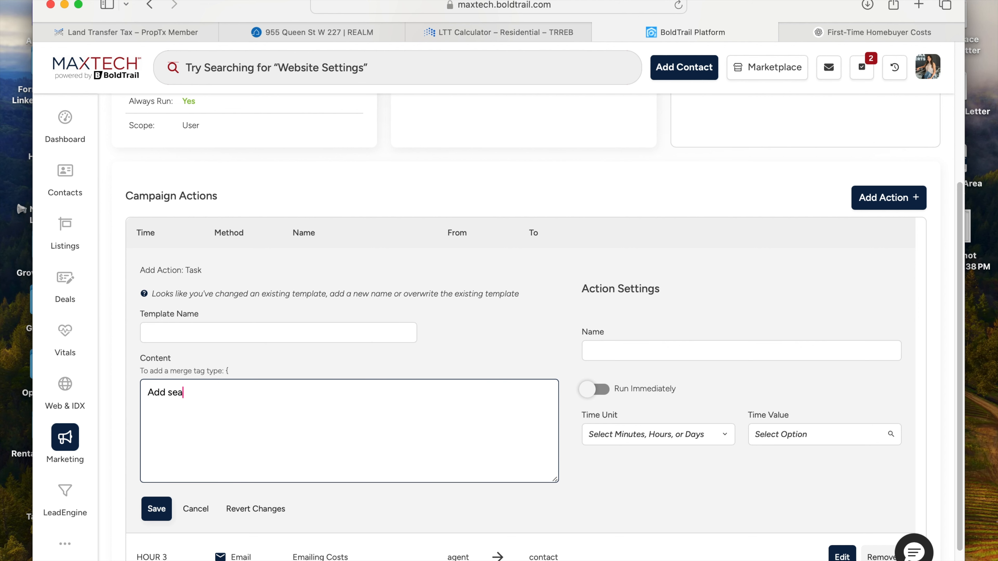
text(rch alerts to)
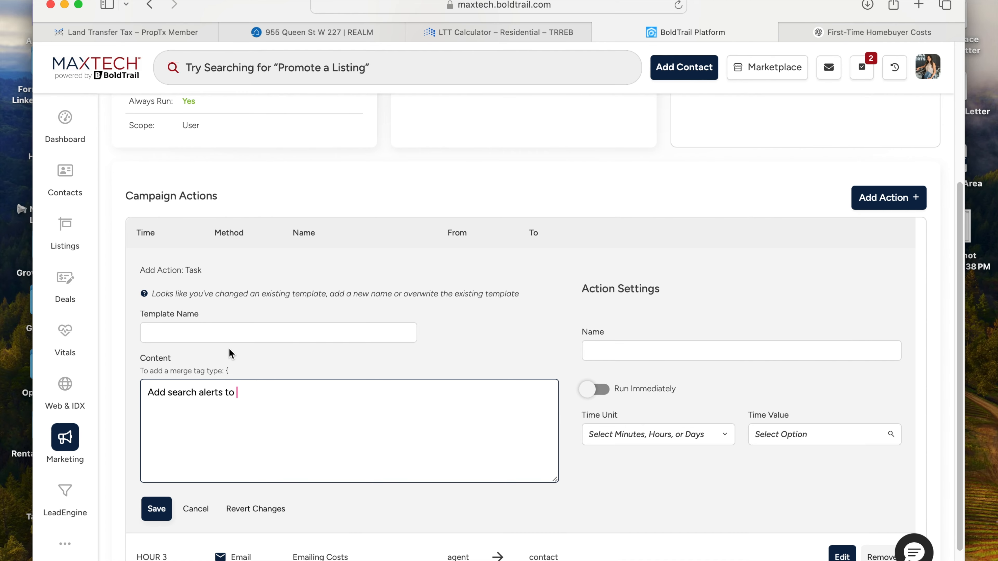
drag(231, 372, 218, 371)
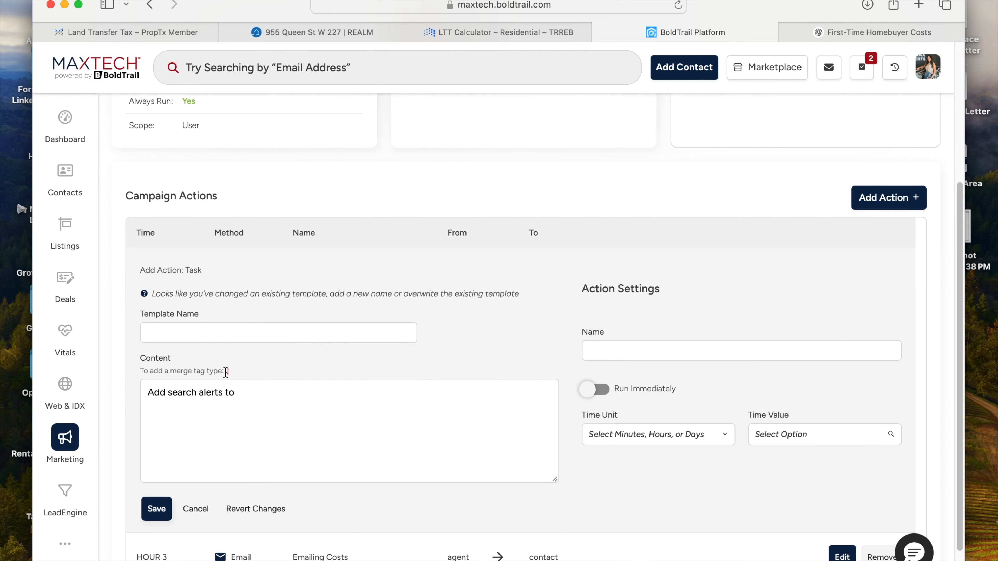
click(264, 389)
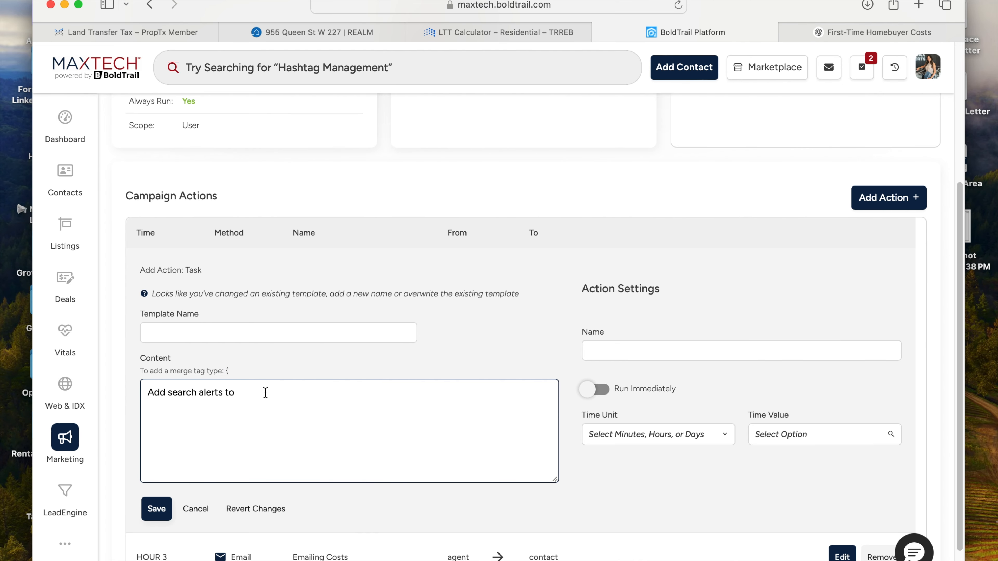
text({)
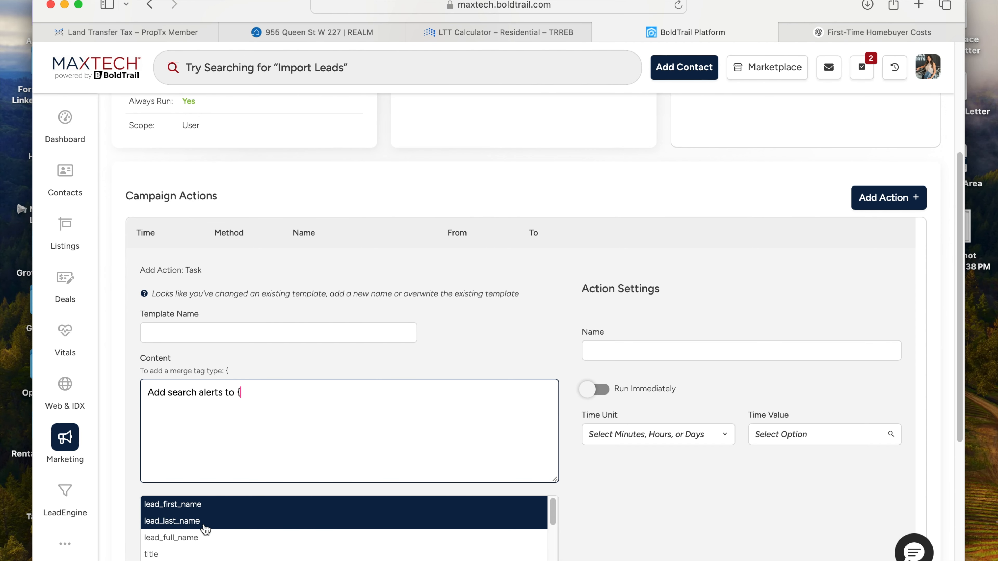
click(205, 537)
text(profile )
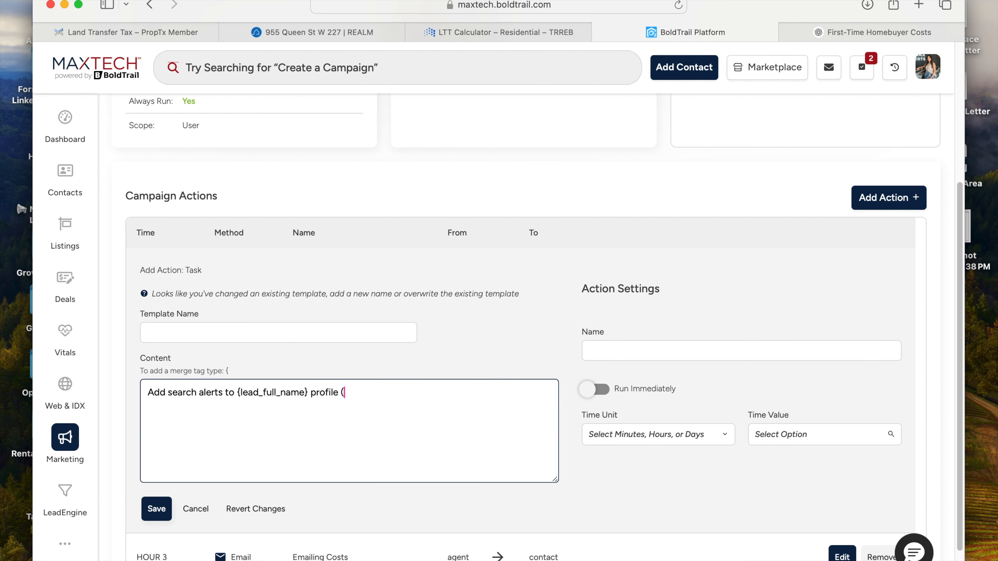
text((like REALM prospect search)
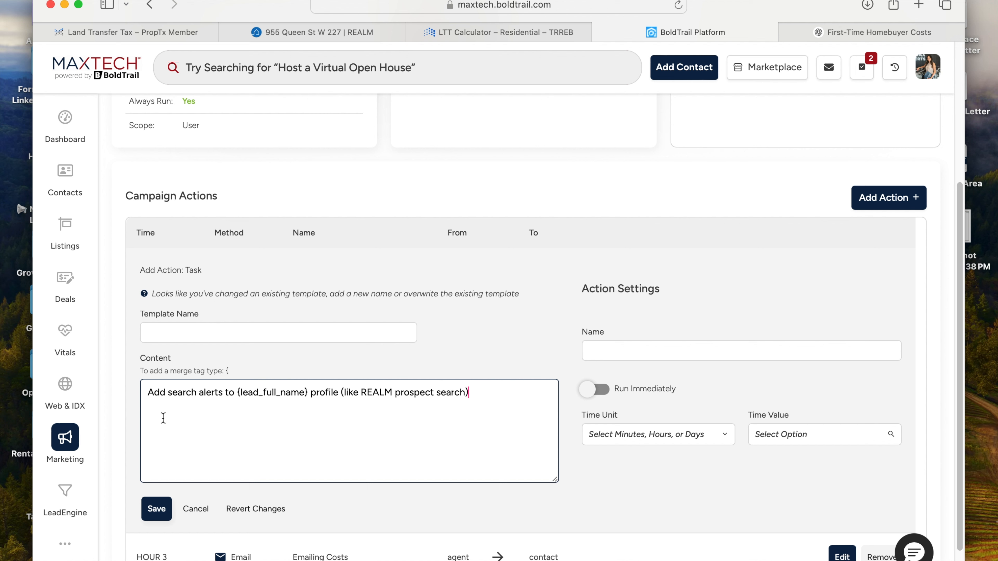
Name the task action "Search Alerts".
click(660, 356)
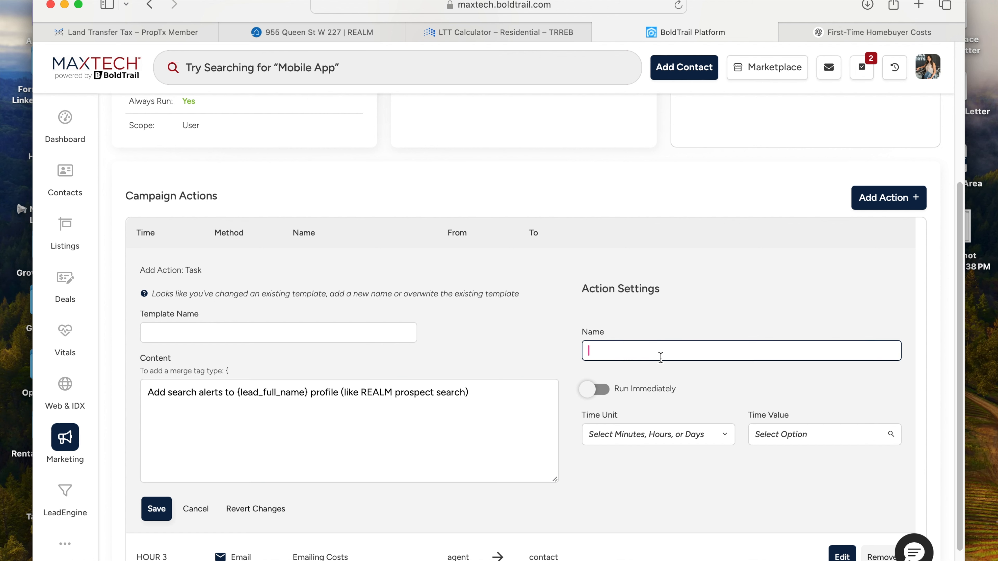
text(Search Alerts)
click(658, 313)
Set the task action's timing to the Hours unit with a value of 5.
click(637, 432)
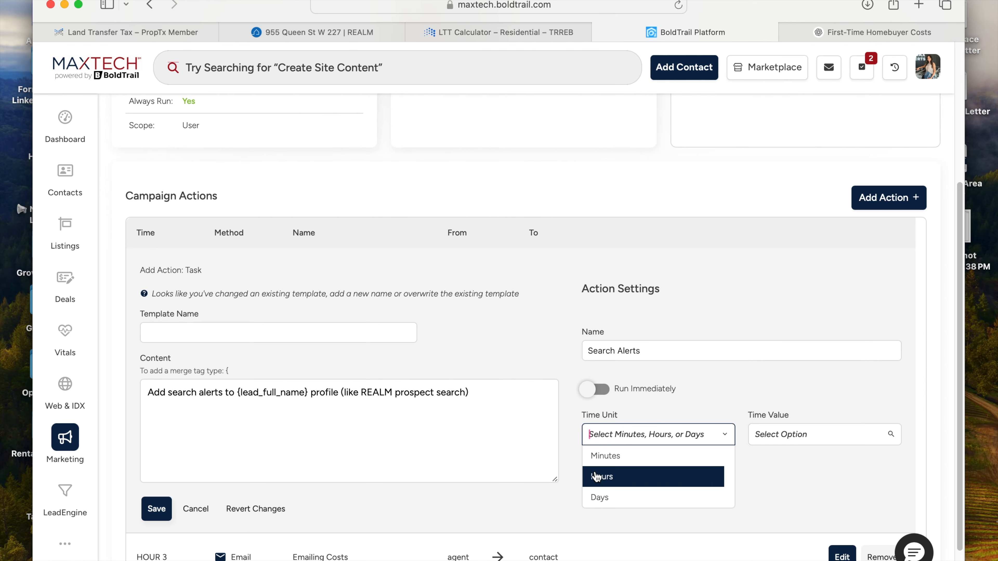
click(605, 496)
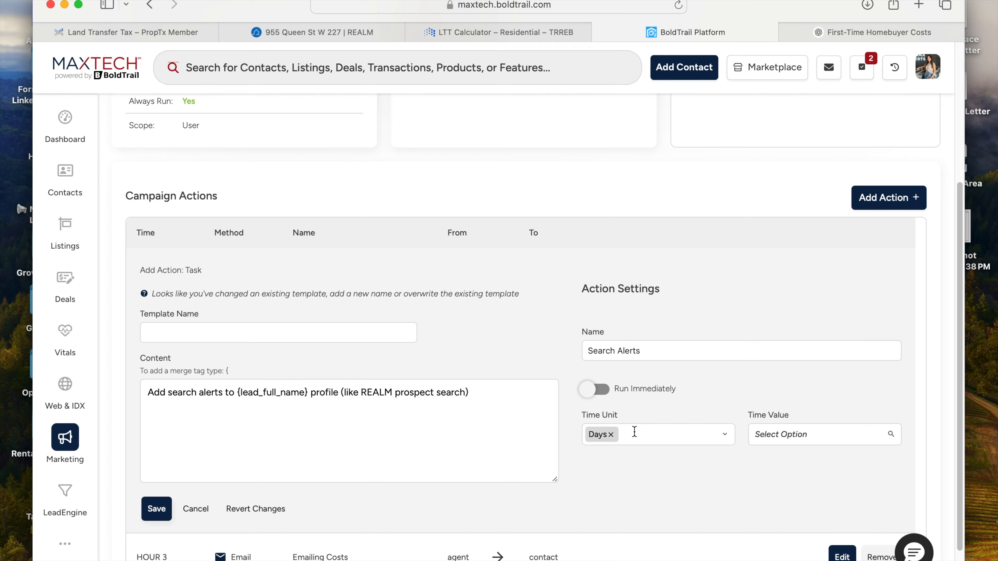
click(608, 439)
click(603, 476)
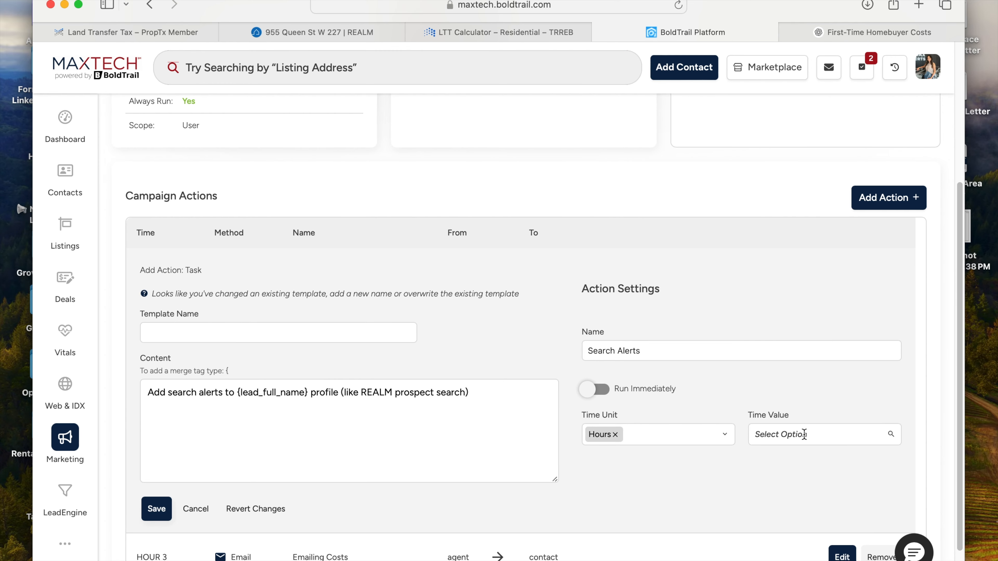
click(801, 443)
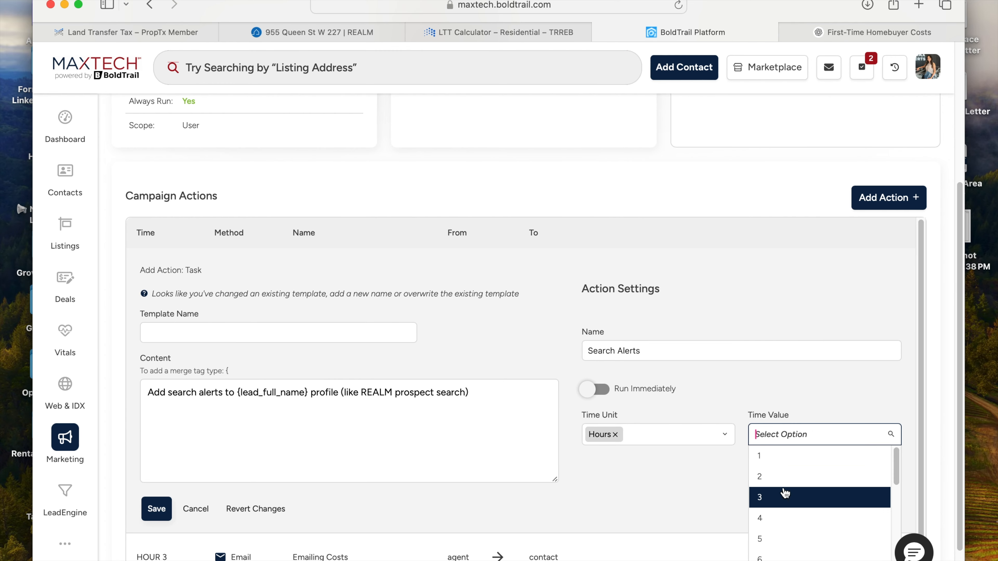
click(784, 517)
click(772, 446)
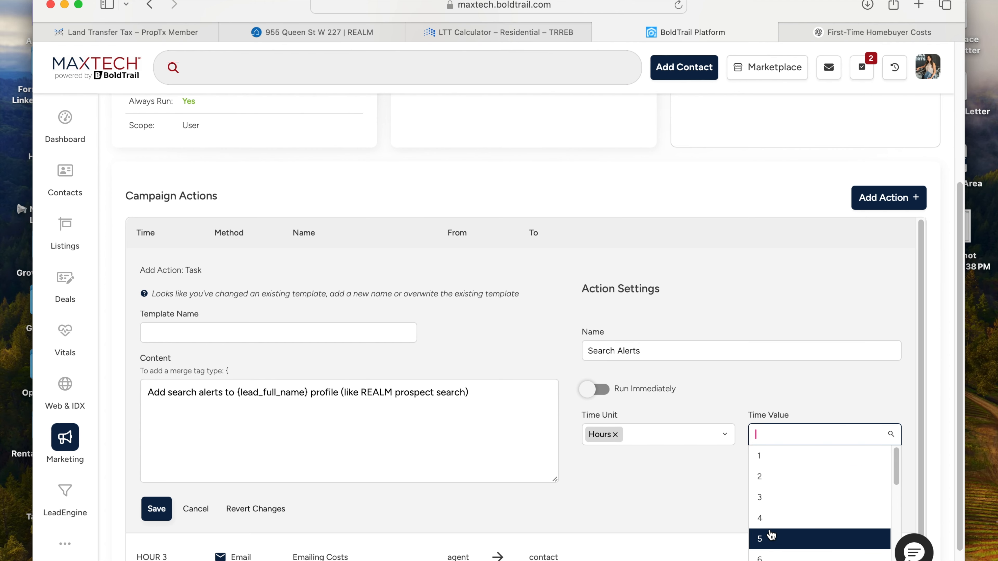
click(762, 539)
Name the task template "Search Alerts Reminder" and save the task action.
click(157, 509)
click(185, 330)
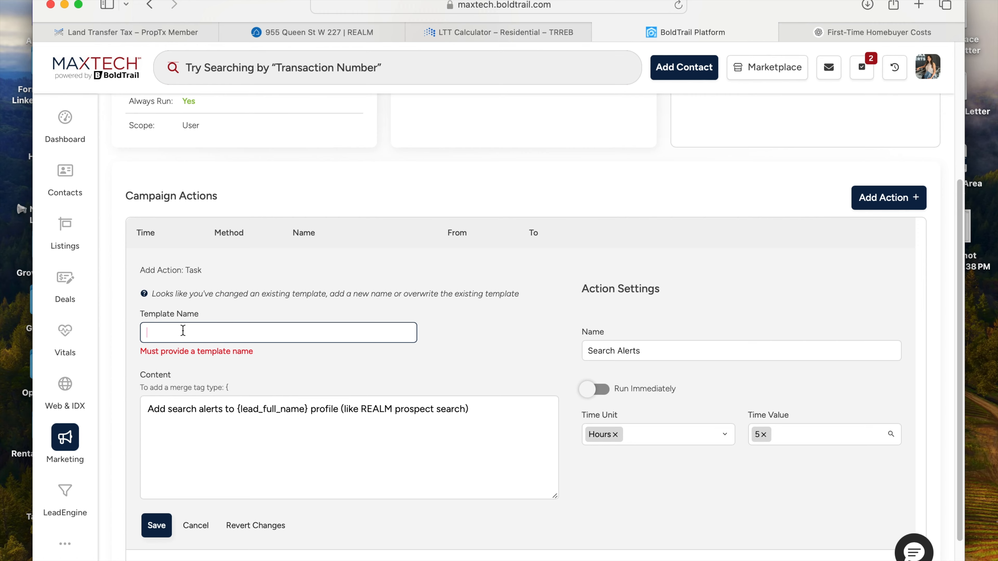
text(Search)
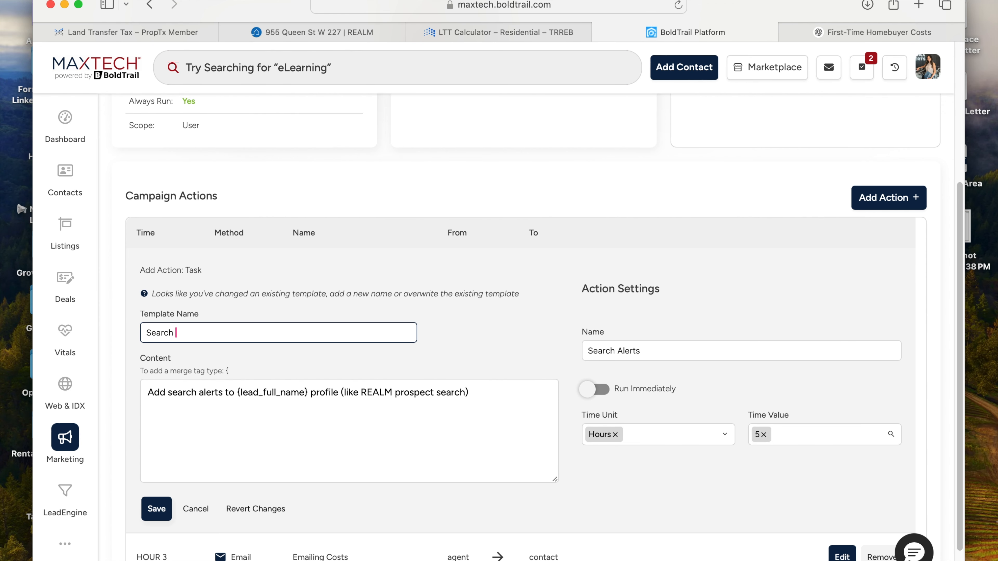
text( Alerts Reminder)
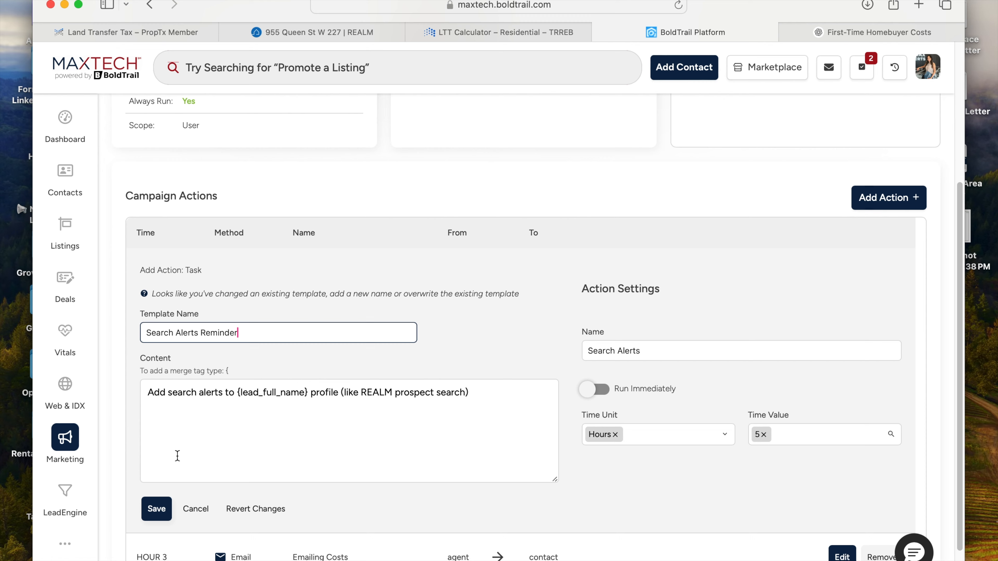
click(156, 509)
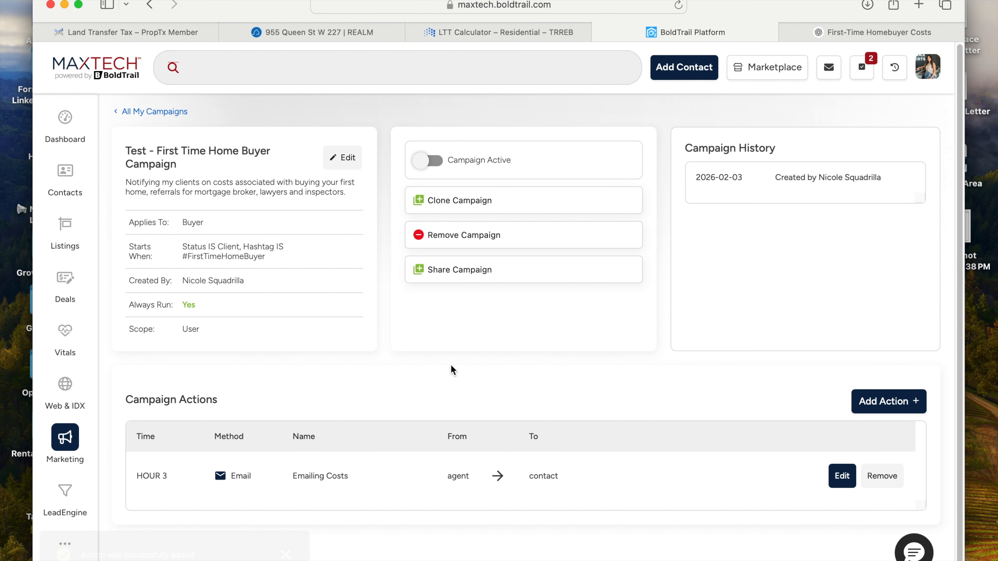
Switch to the ChatGPT chat on homebuyer costs and ask "Can you write me a couple of tips for first-time home buyers".
scroll(361, 464, down, 1)
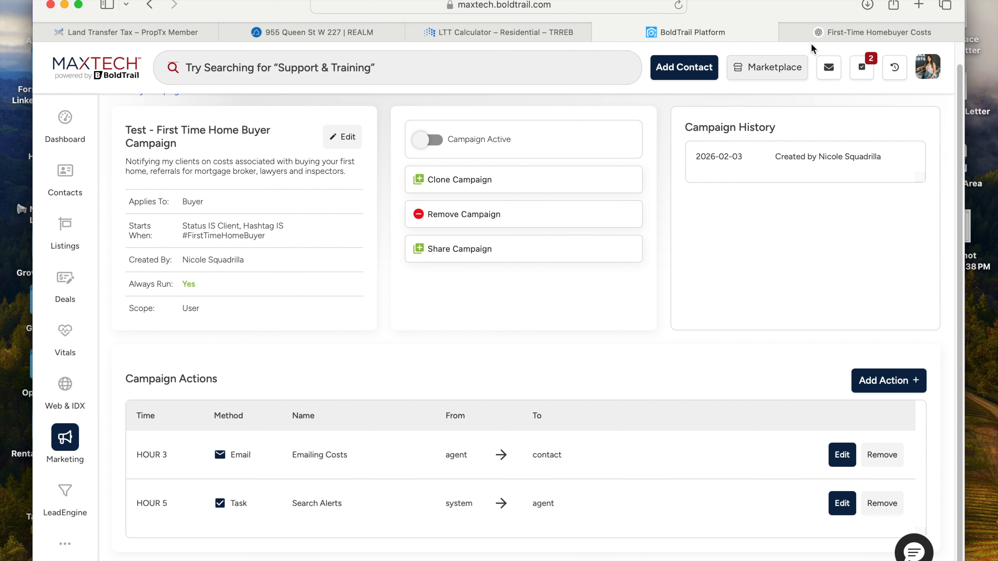
click(829, 32)
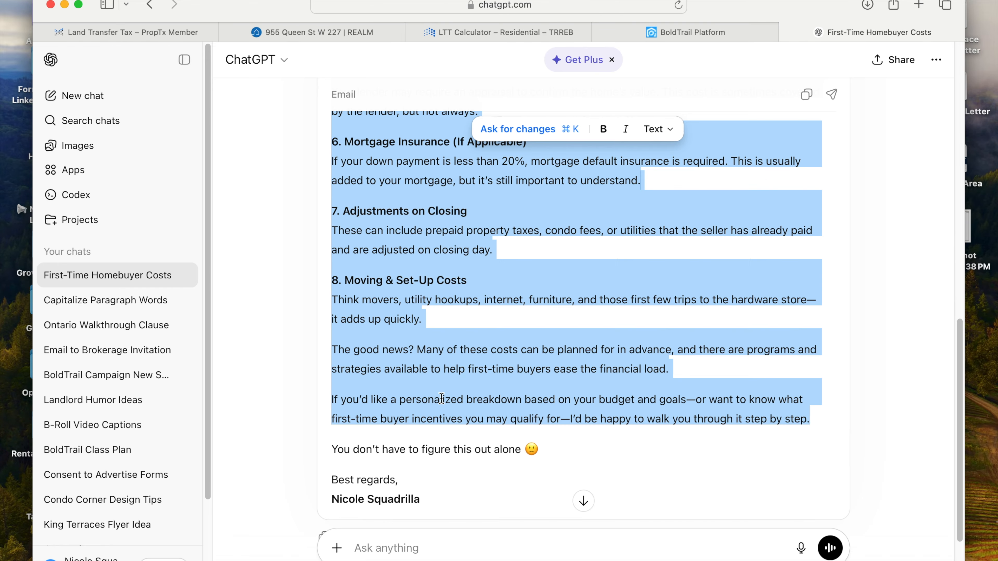
click(398, 544)
text(q)
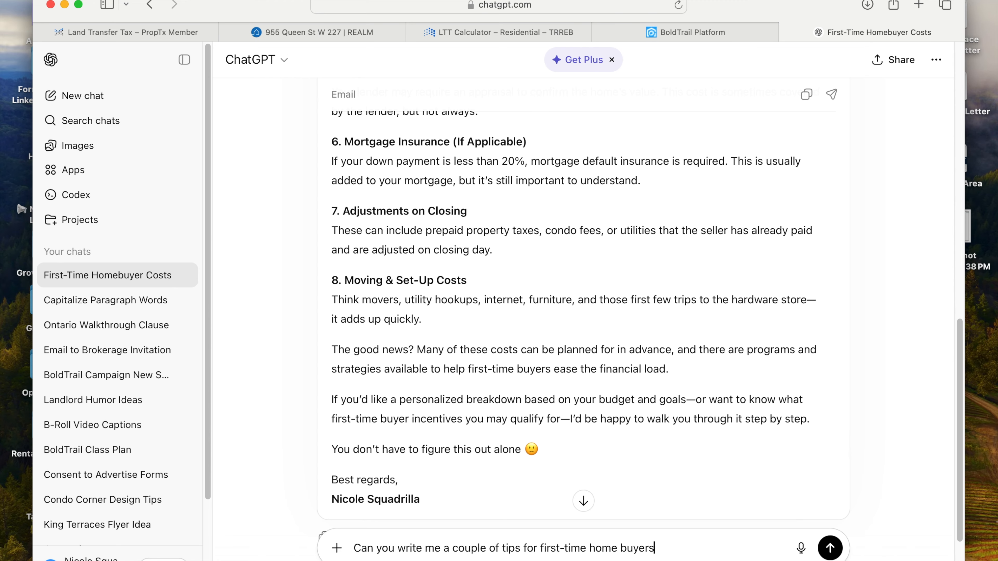
key(Return)
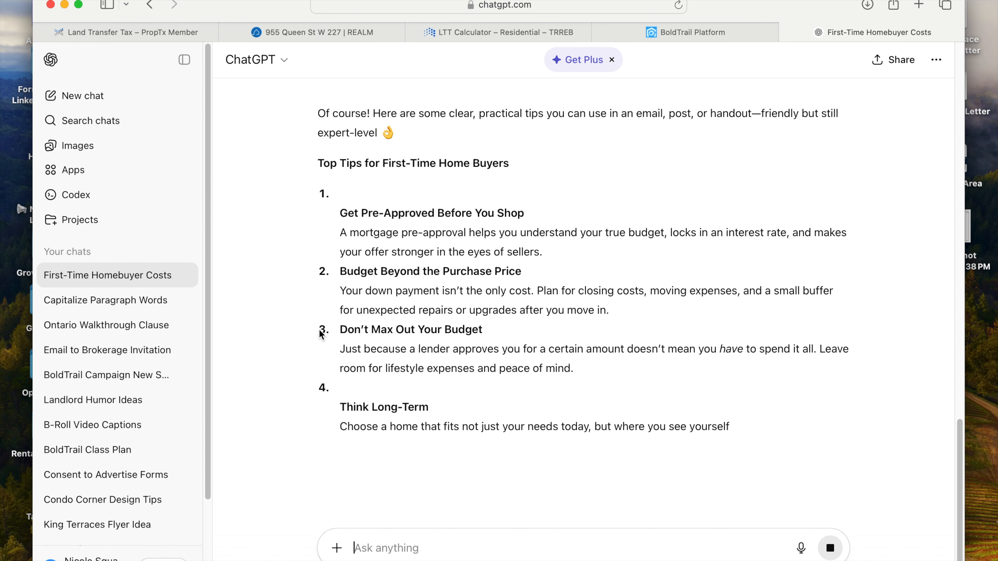
Copy the sixth tip, "Ask Questions—There Are No 'Silly' Ones", together with its explanation from the ChatGPT reply.
drag(340, 327, 573, 370)
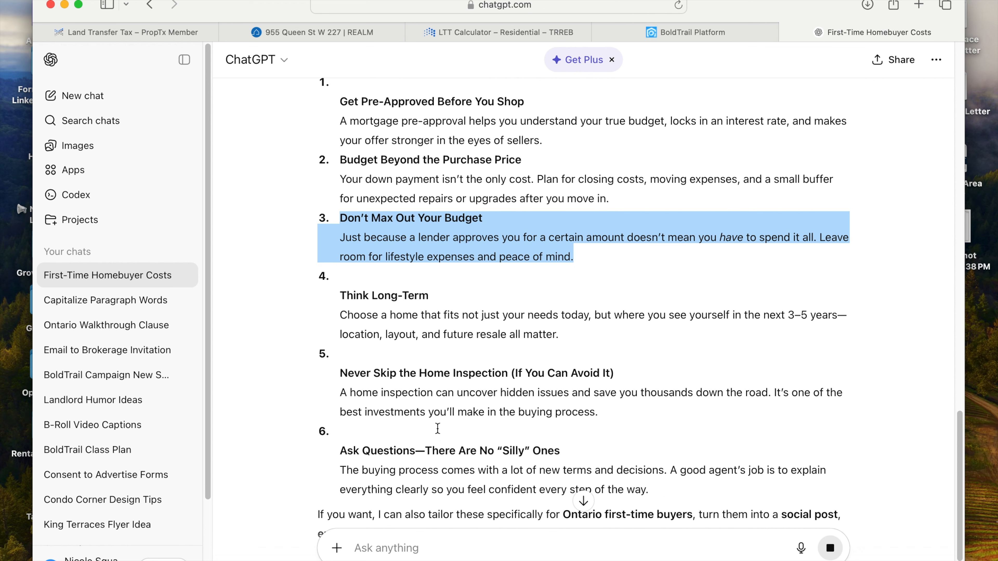
triple_click(573, 433)
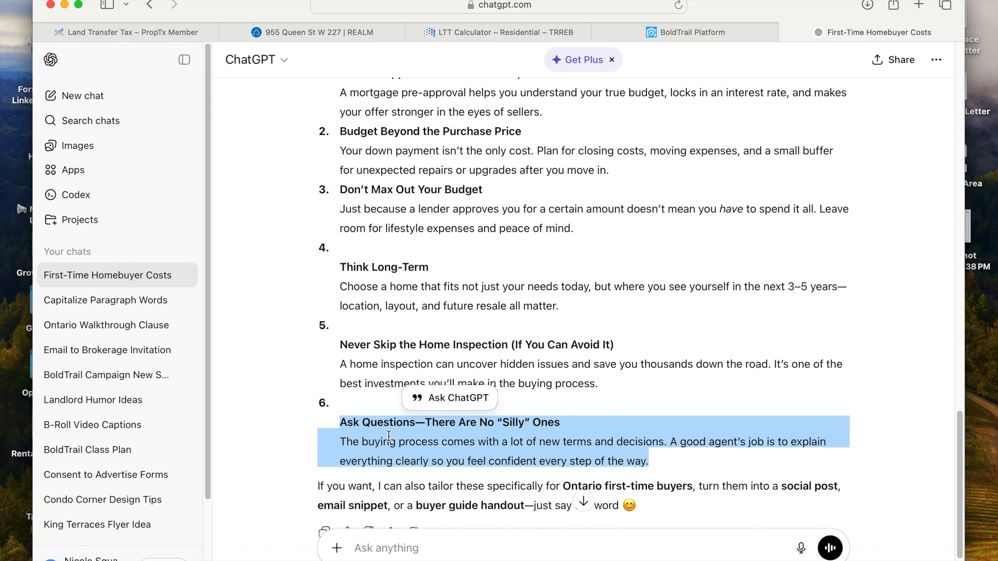
click(349, 424)
drag(412, 432, 753, 466)
key(super+c)
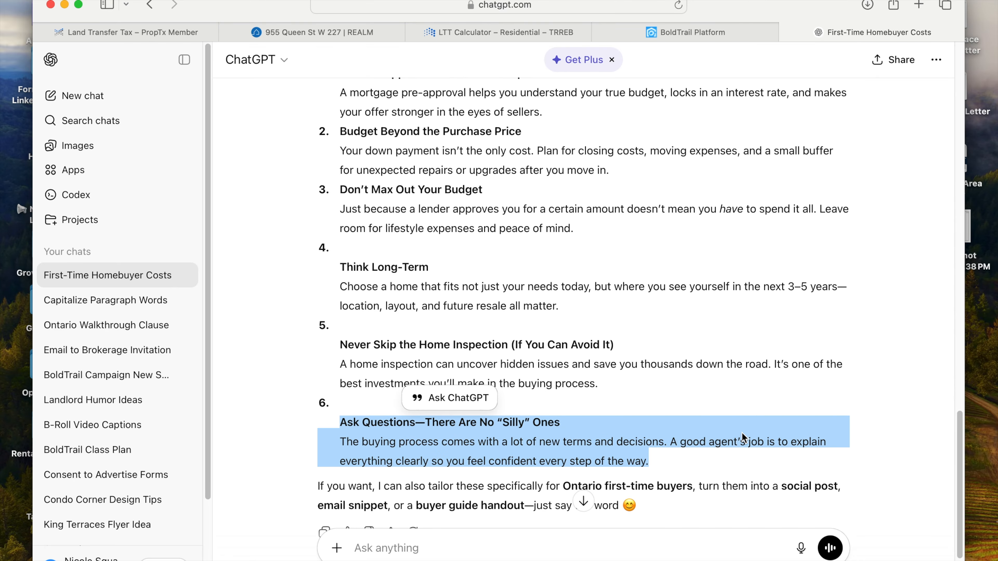
Return to the BoldTrail campaign and add a second Email action.
click(686, 39)
click(908, 376)
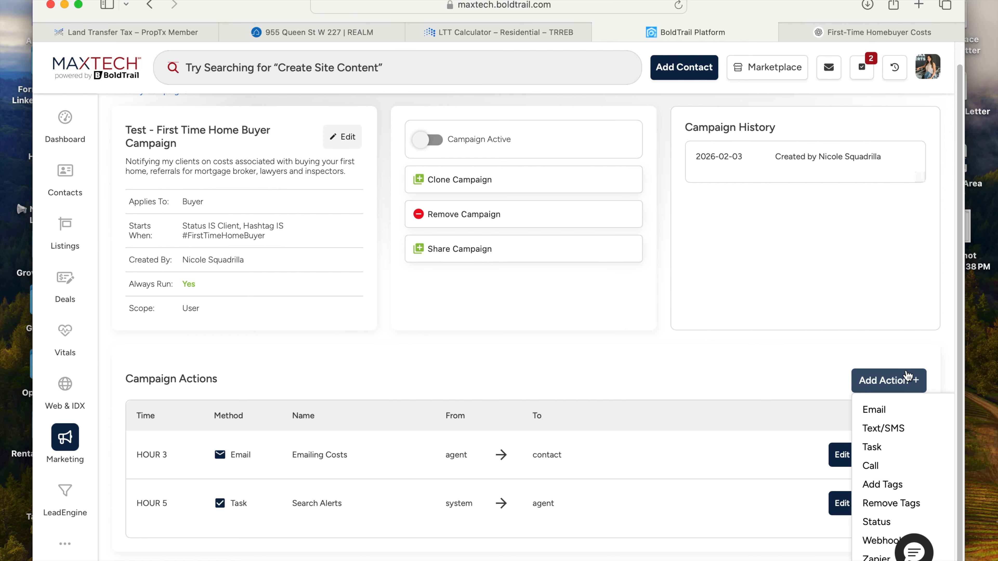
click(901, 411)
scroll(662, 397, down, 5)
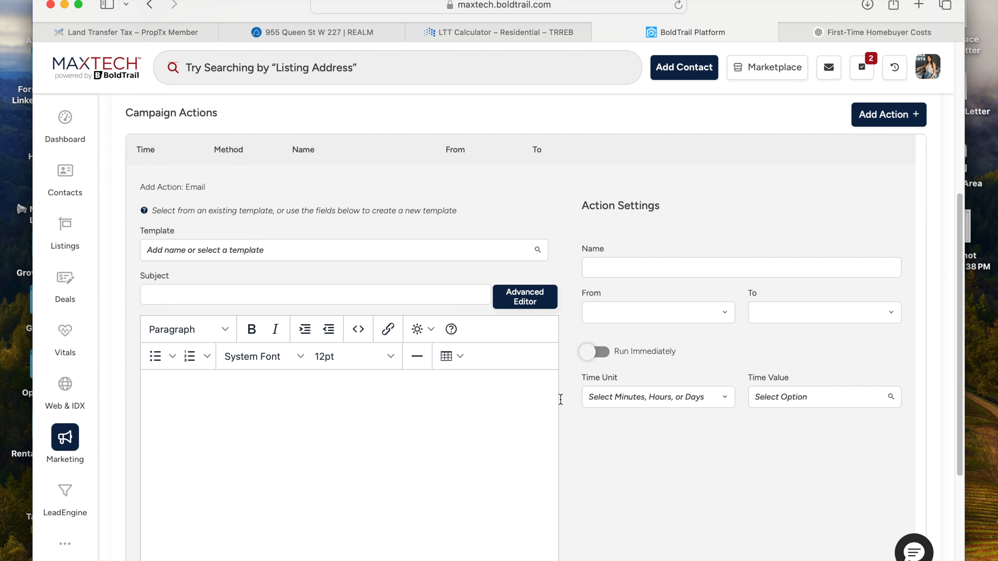
scroll(290, 283, down, 1)
Enter "First Time Home Buyer Tip!" as the new email's subject and place the cursor in the message body.
click(155, 289)
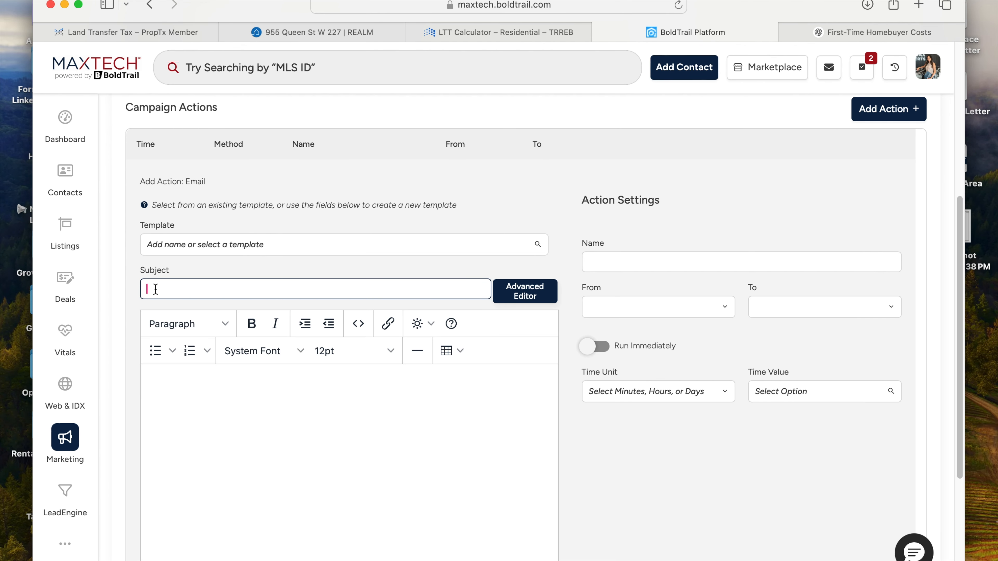
text(First Tijme)
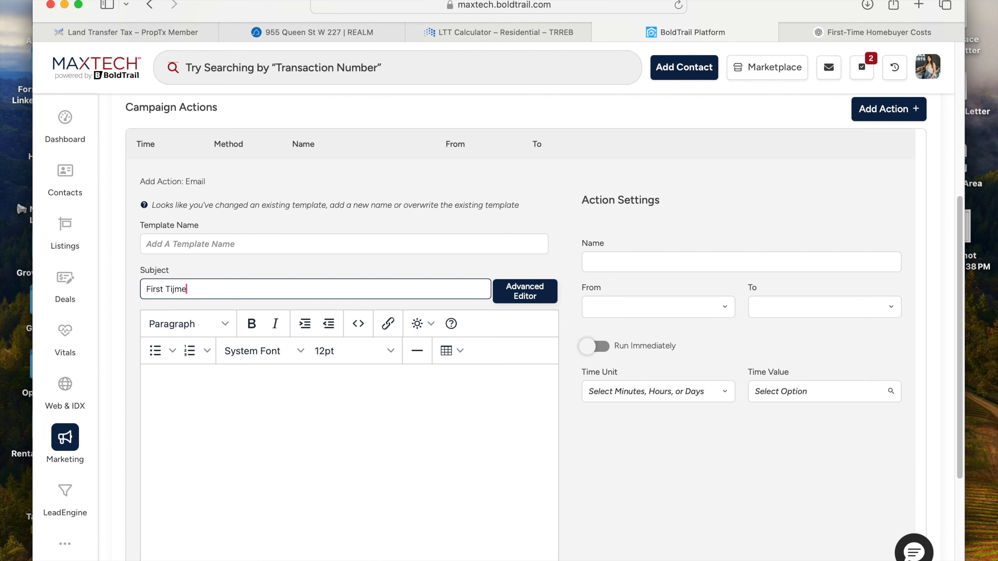
key(BackSpace)
key(BackSpace)
key(BackSpace)
text(me Home )
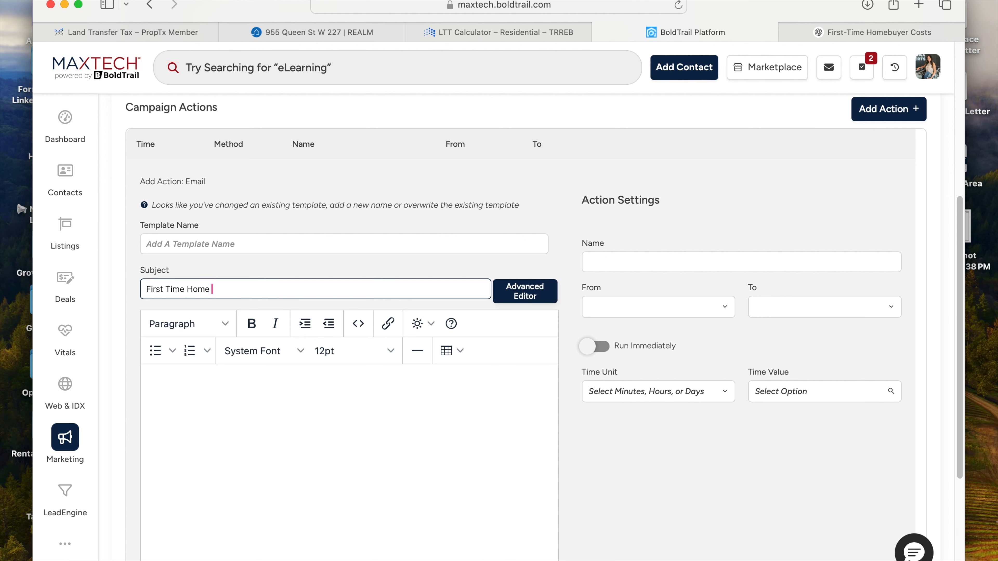
text(Buyer Tip!)
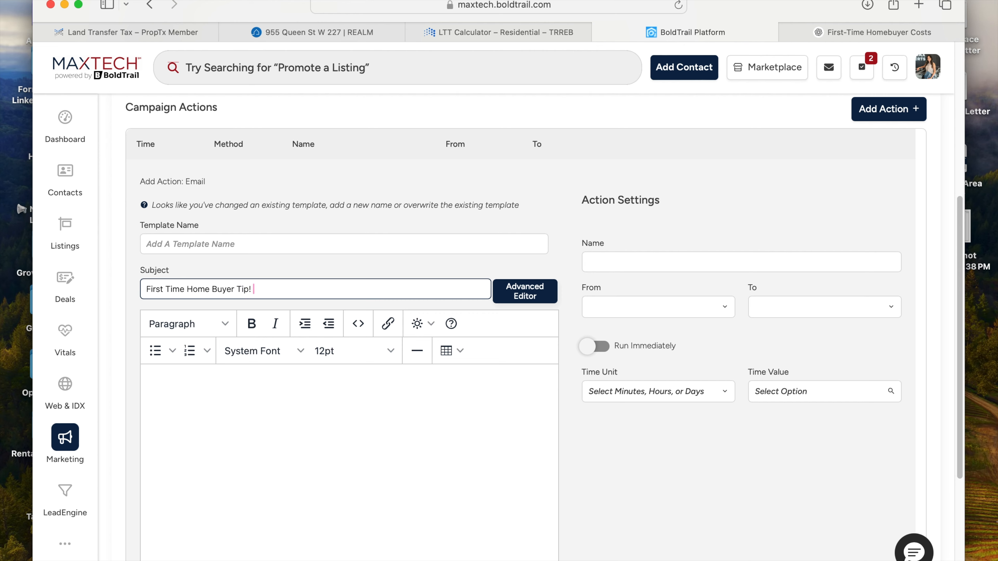
click(203, 396)
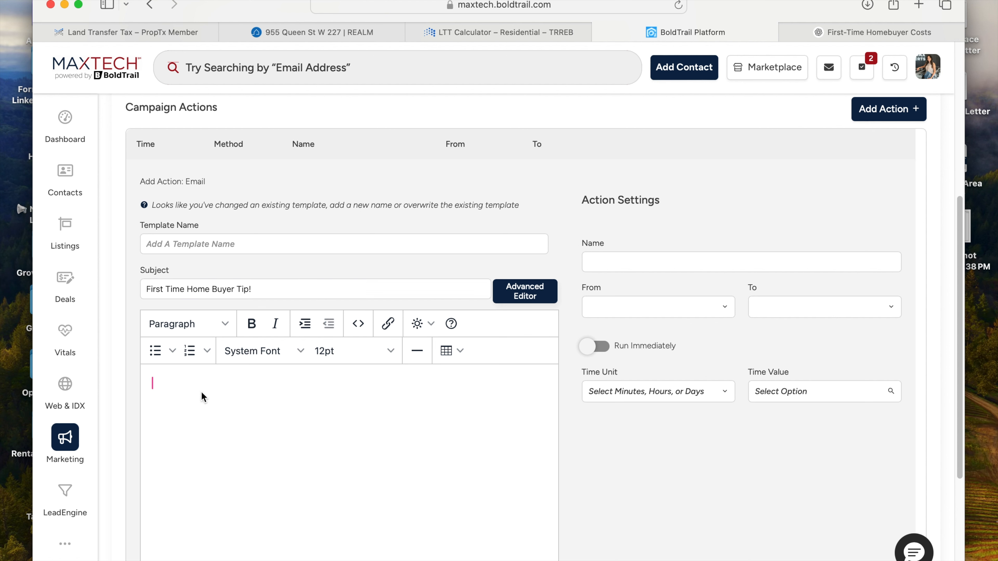
Insert the copied "Ask Questions" tip into the email body, adding a blank line above the heading and another below it.
key(super+v)
click(389, 383)
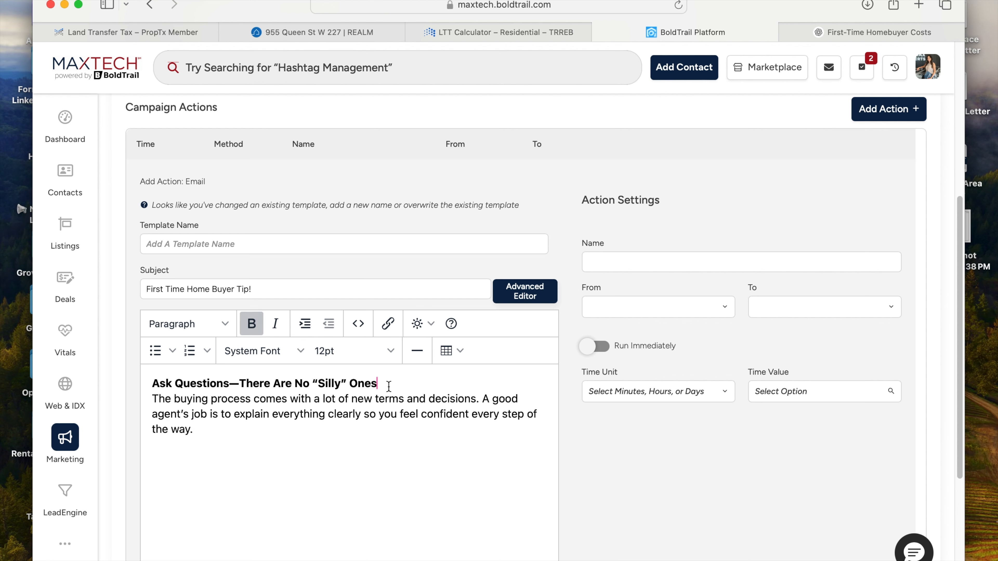
key(Return)
click(156, 372)
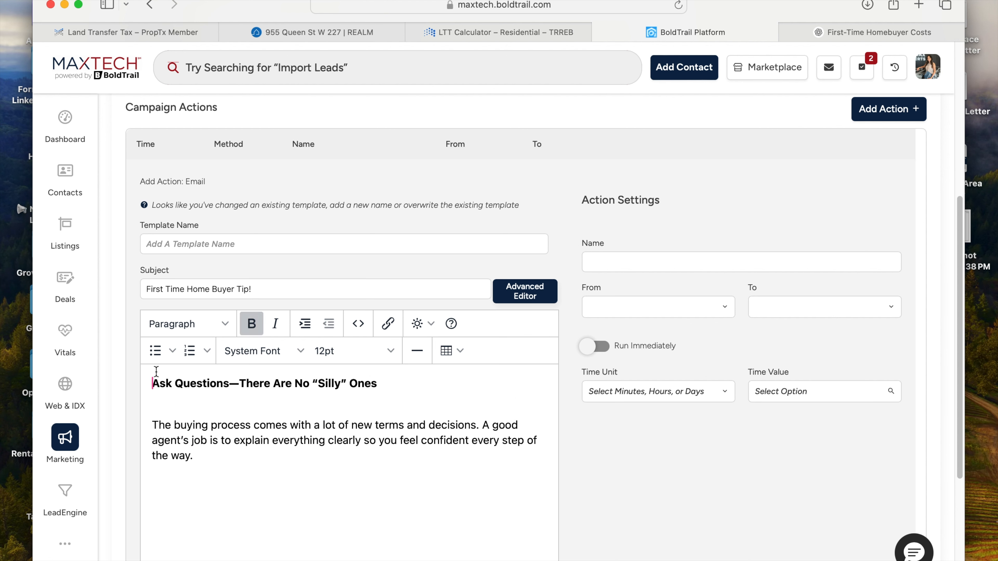
key(Return)
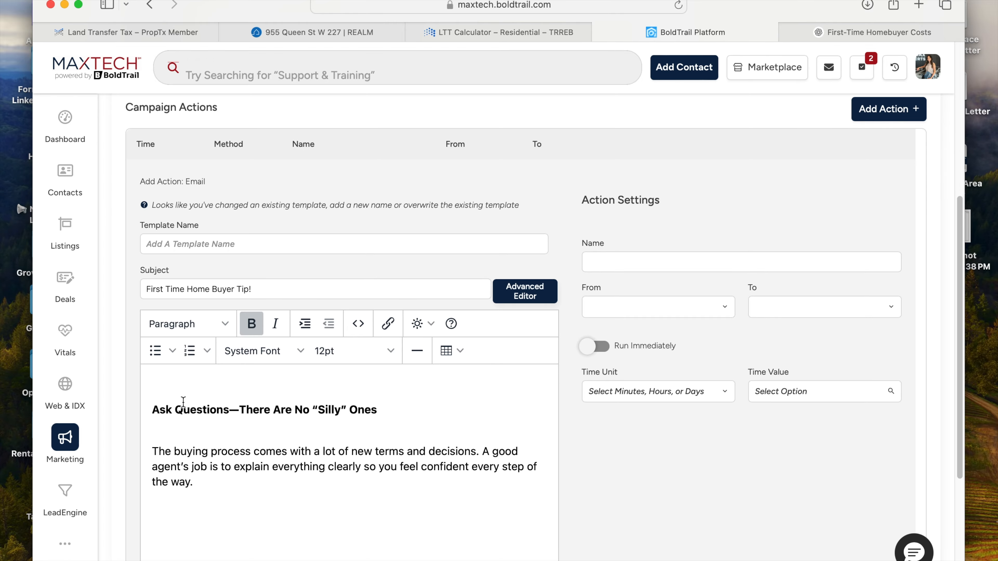
Set the font size of the tip's heading and explanation to 18pt.
drag(215, 486, 152, 406)
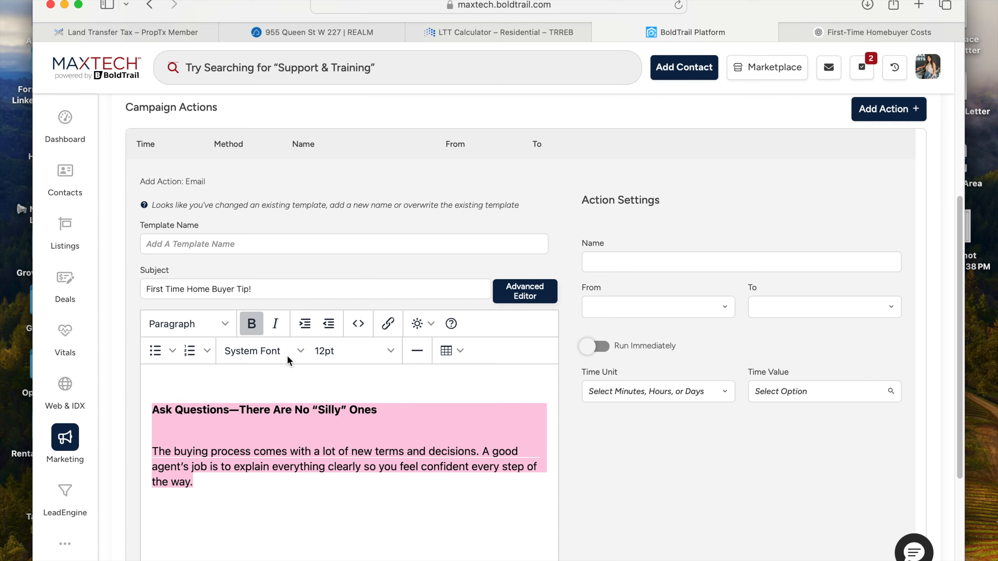
click(339, 354)
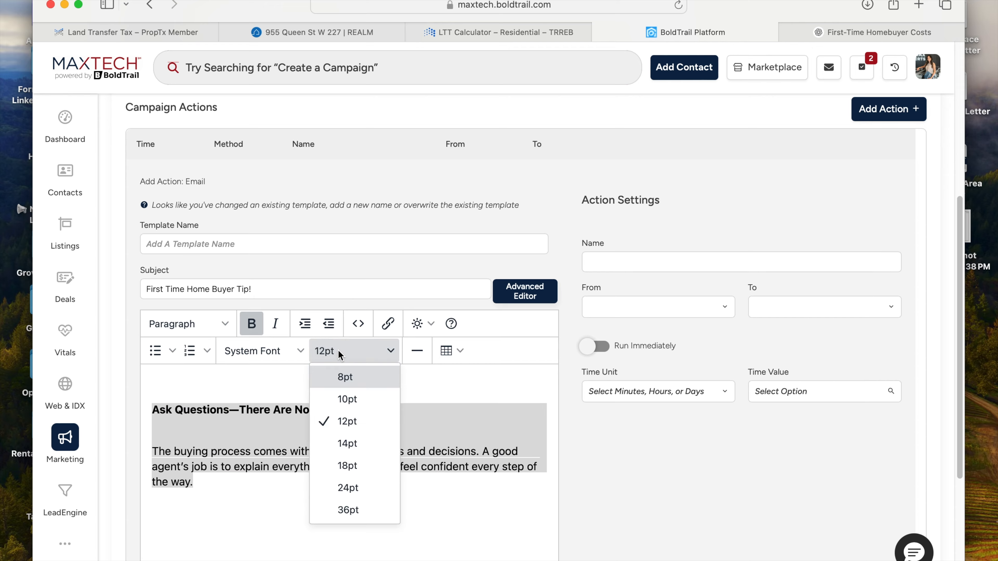
click(346, 464)
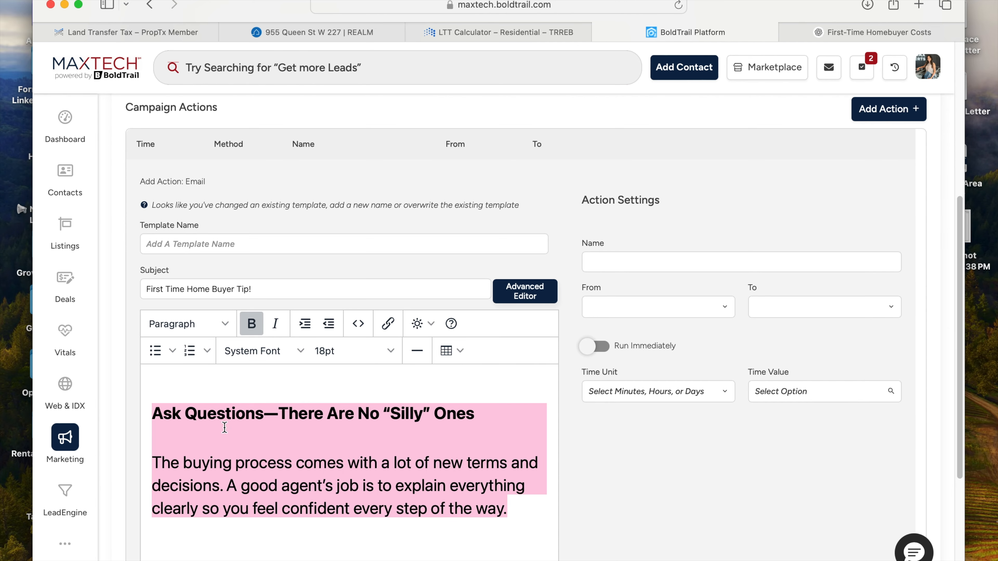
Set the font size of the blank first line and of the tip's heading and explanation to 14pt.
click(171, 387)
click(351, 351)
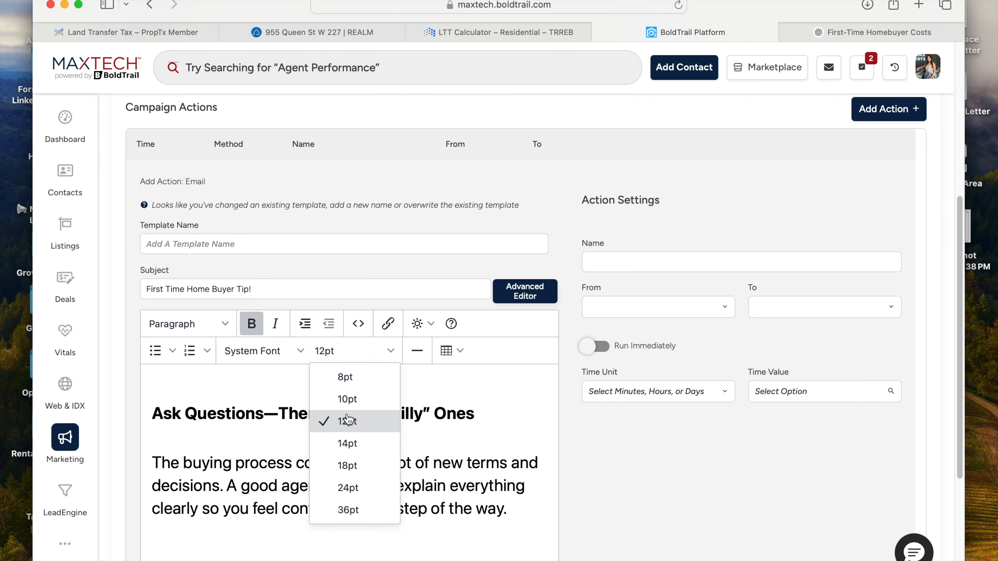
click(350, 442)
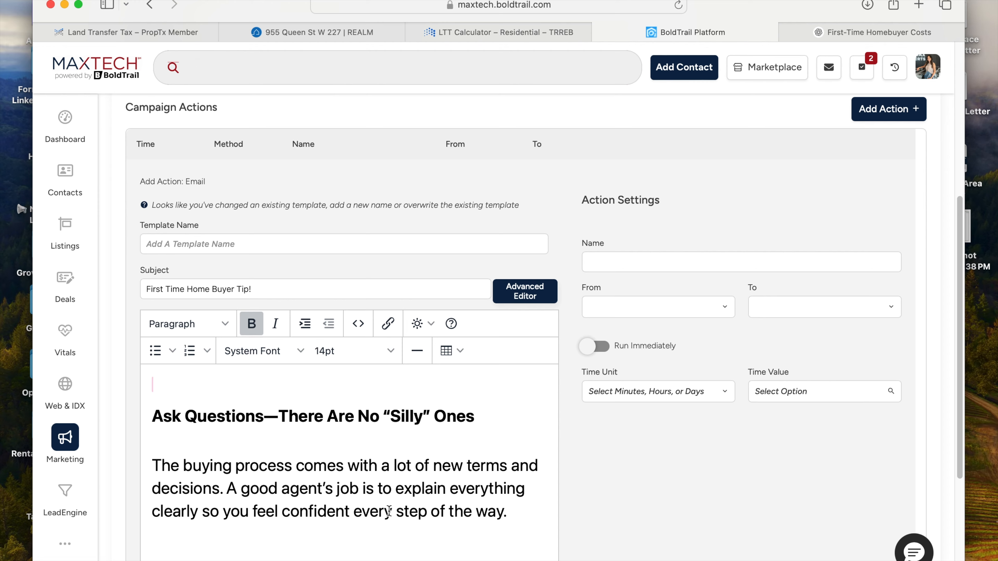
drag(521, 529, 143, 412)
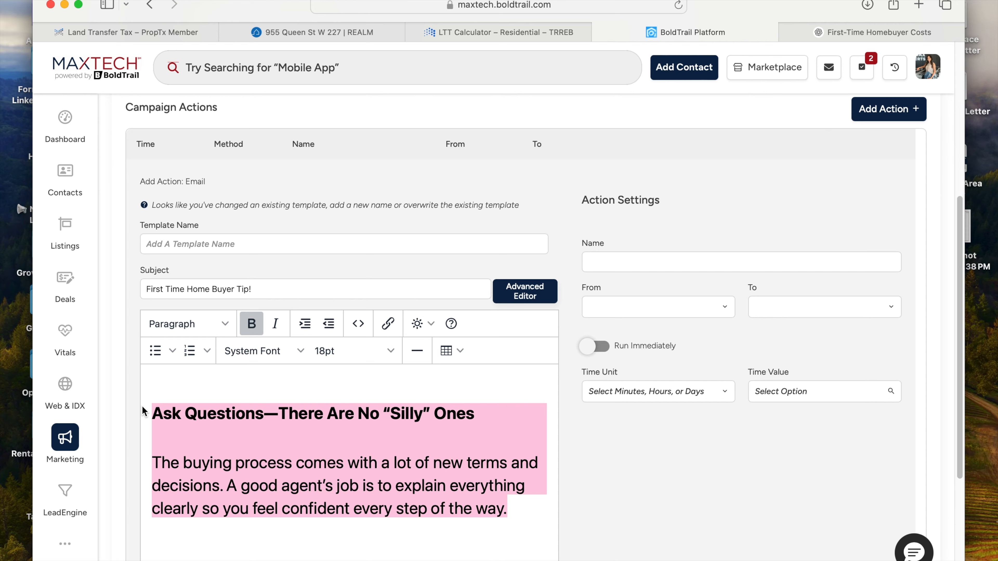
click(342, 351)
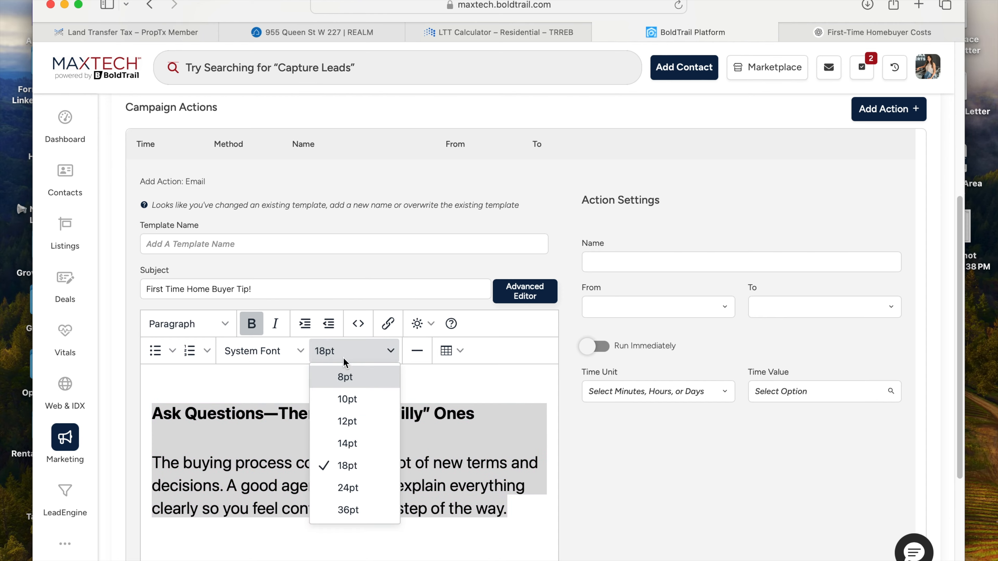
click(348, 435)
Add the title "FIRST TIME HOME BUYER TIP ✏️" on the blank line above the tip.
click(157, 387)
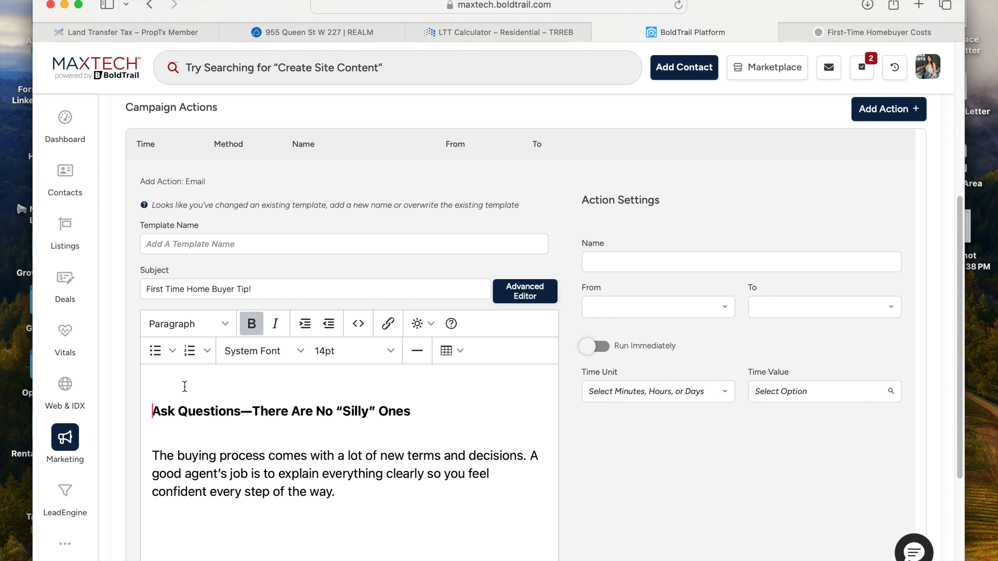
text(REAL ESTAT)
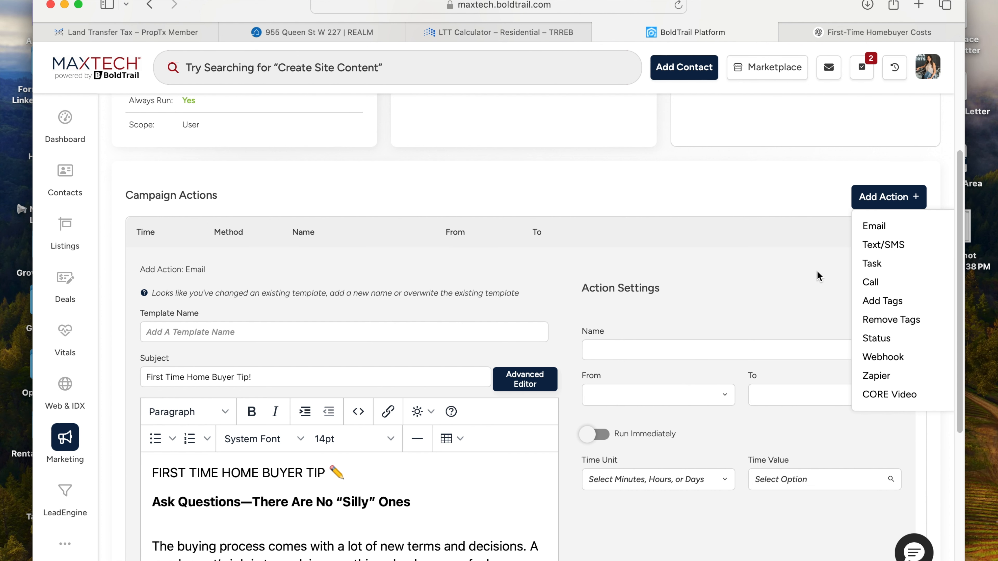
Name the email action "Emailing tips" and set it to go from Agent to Contact.
scroll(754, 291, down, 3)
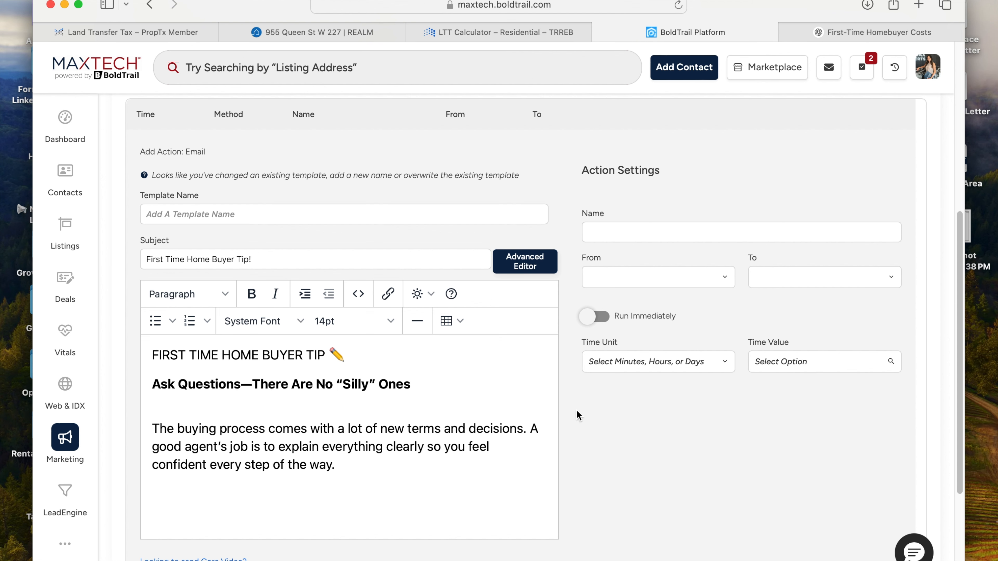
click(679, 237)
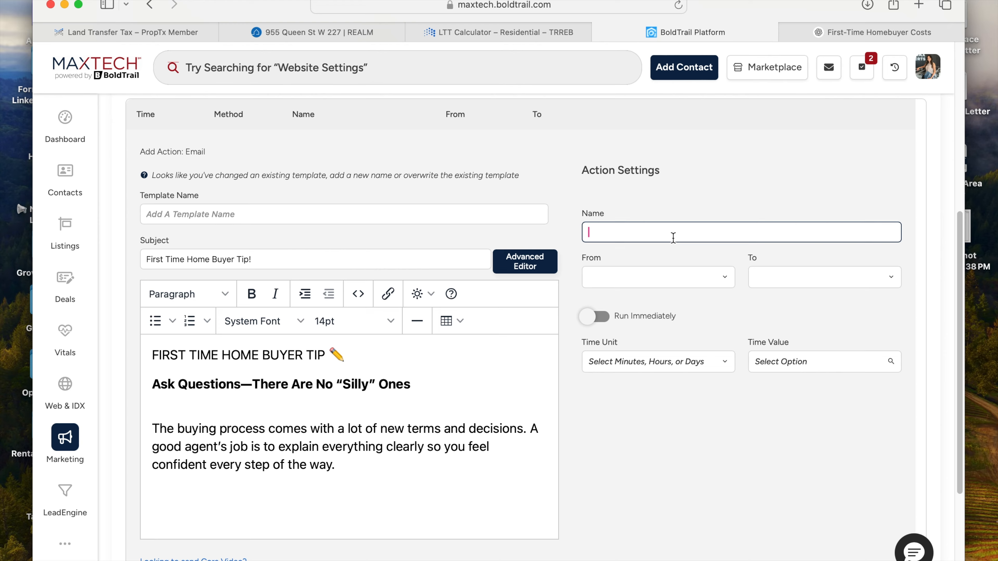
text(Emailing tips)
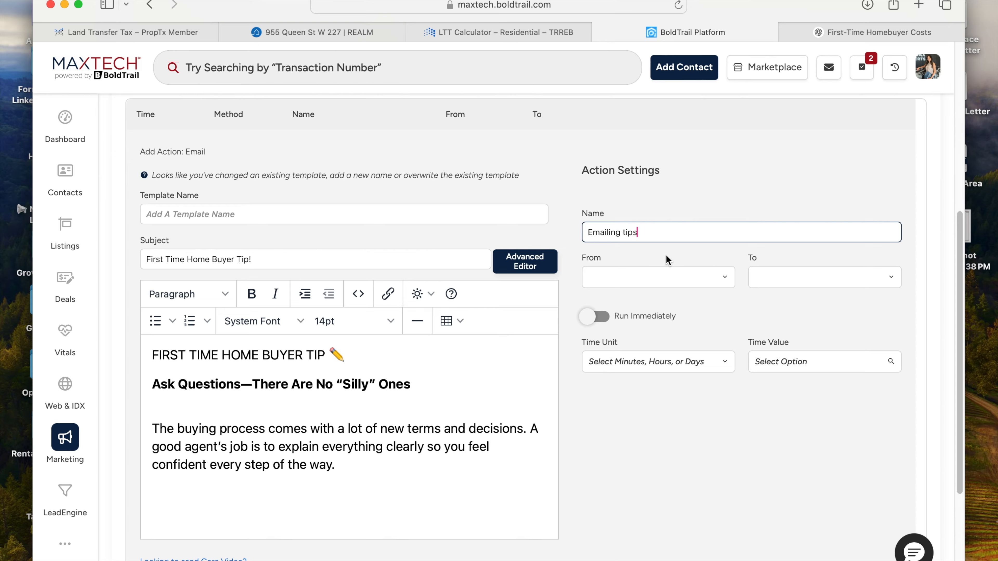
click(646, 282)
click(640, 299)
Schedule the tip email with Days as the time unit and 7 as the time value.
click(602, 356)
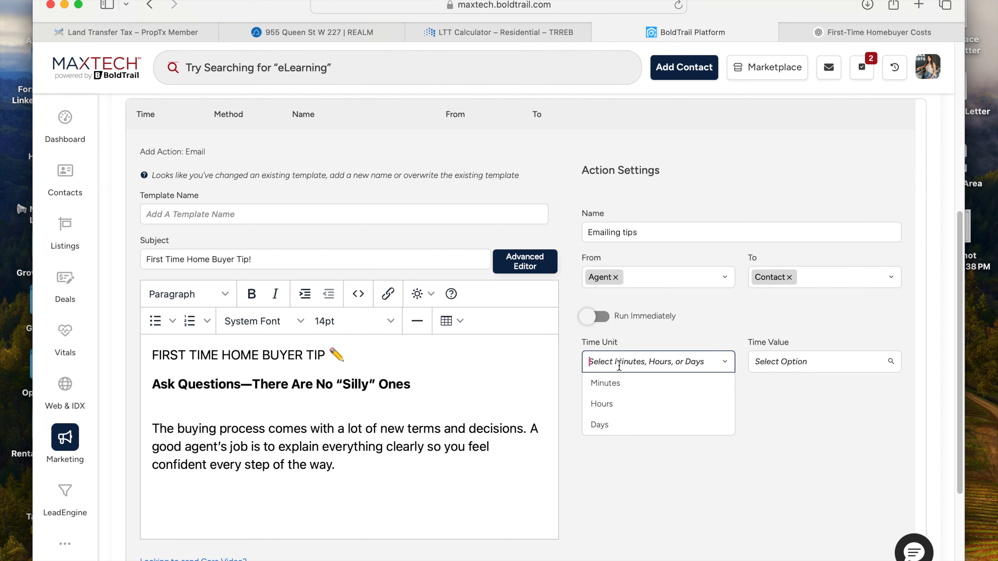
click(625, 423)
click(808, 359)
text(7)
click(761, 387)
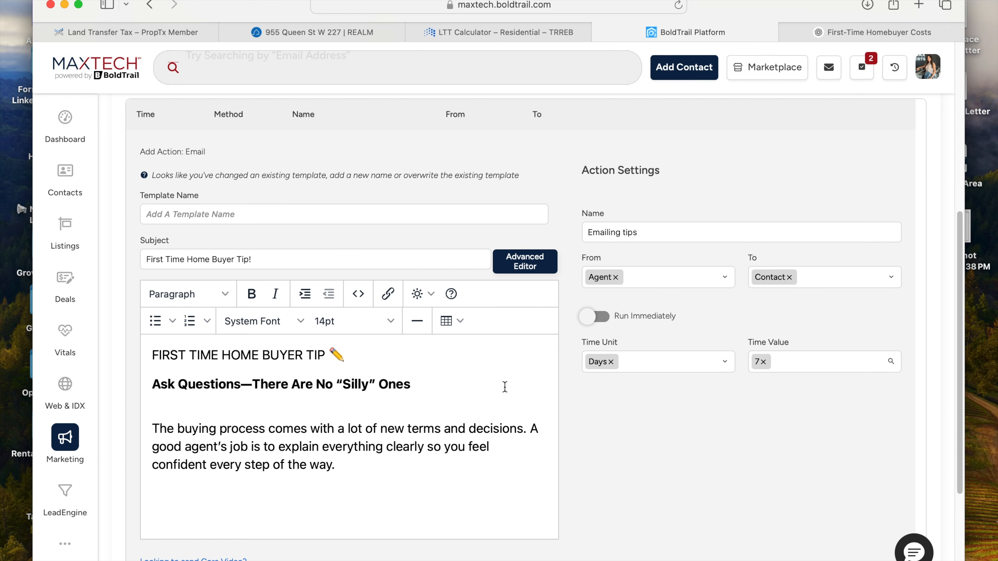
Name the email template "FTHB Tip 1" and save the email action to the campaign.
scroll(440, 313, up, 2)
scroll(440, 314, up, 1)
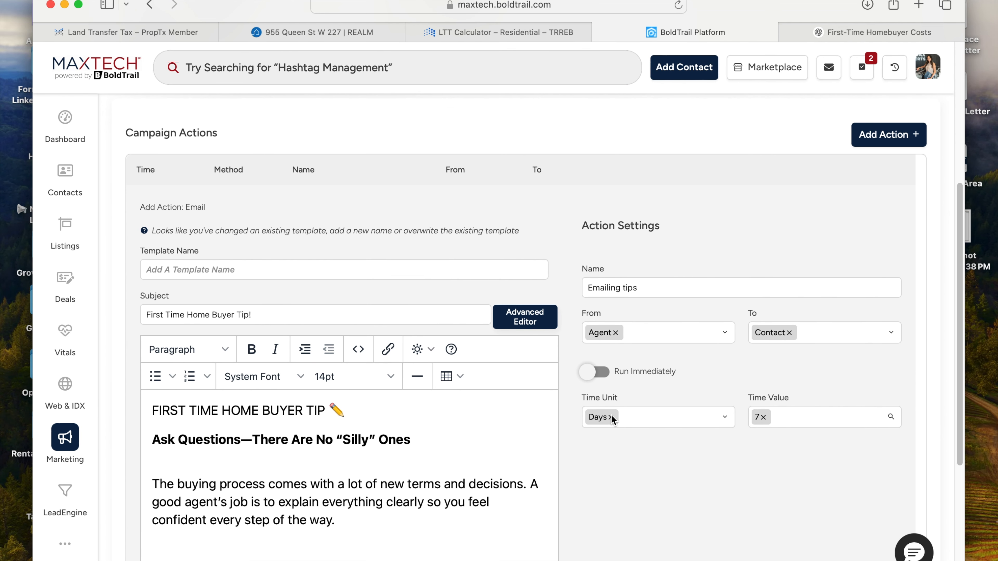
click(189, 270)
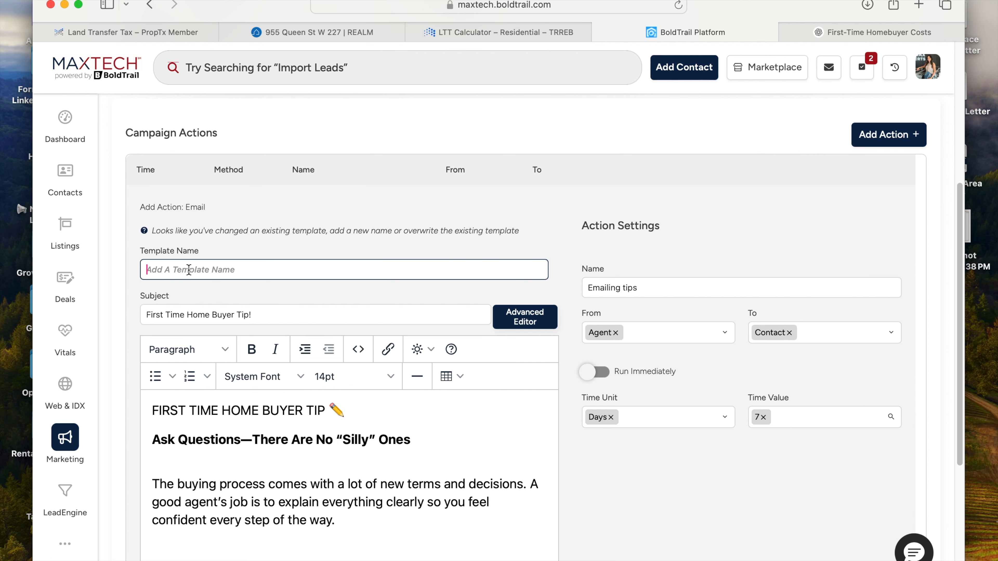
text(FTHB Tip 1)
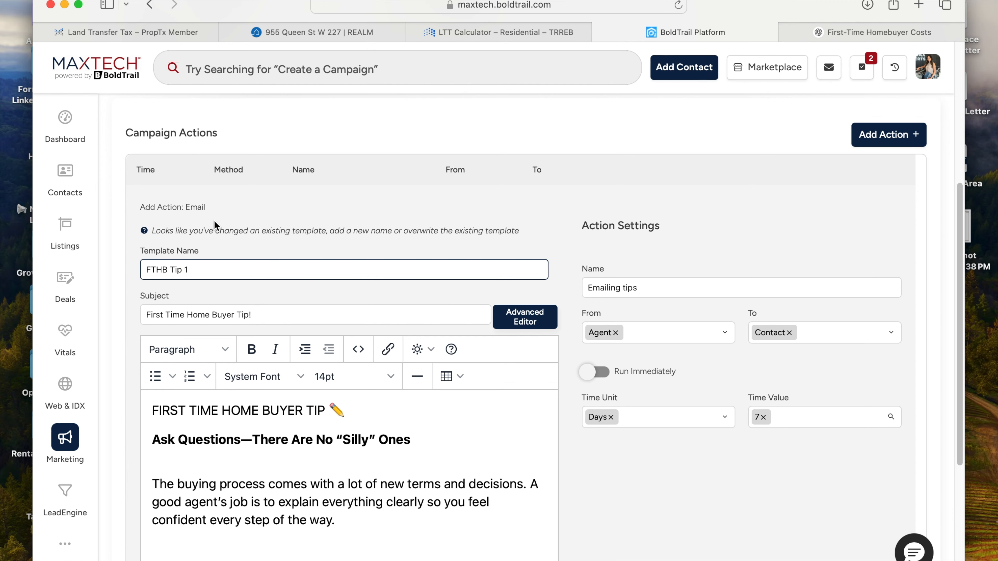
click(267, 229)
scroll(697, 346, down, 3)
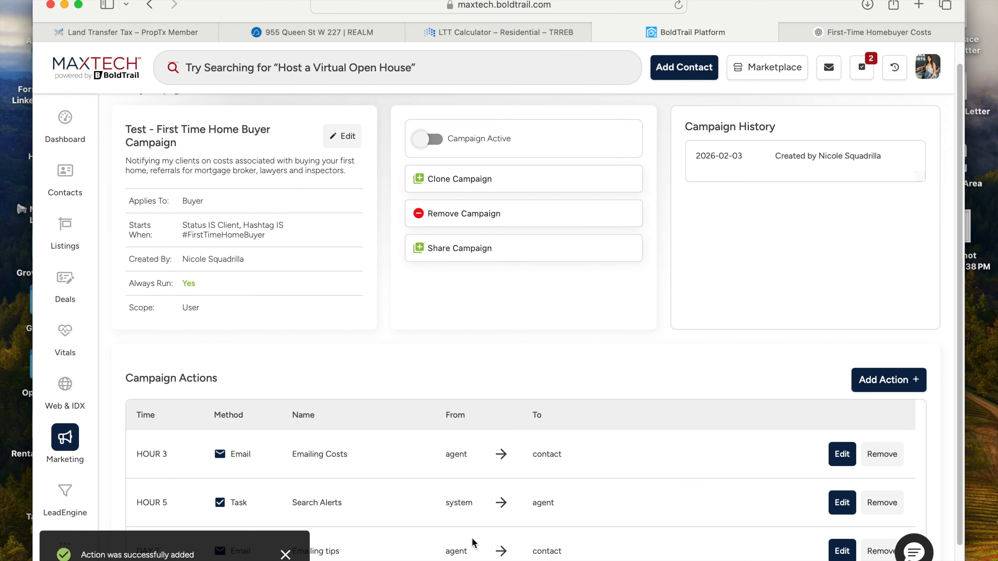
Review the campaign's list of scheduled actions and its start conditions.
scroll(452, 400, down, 2)
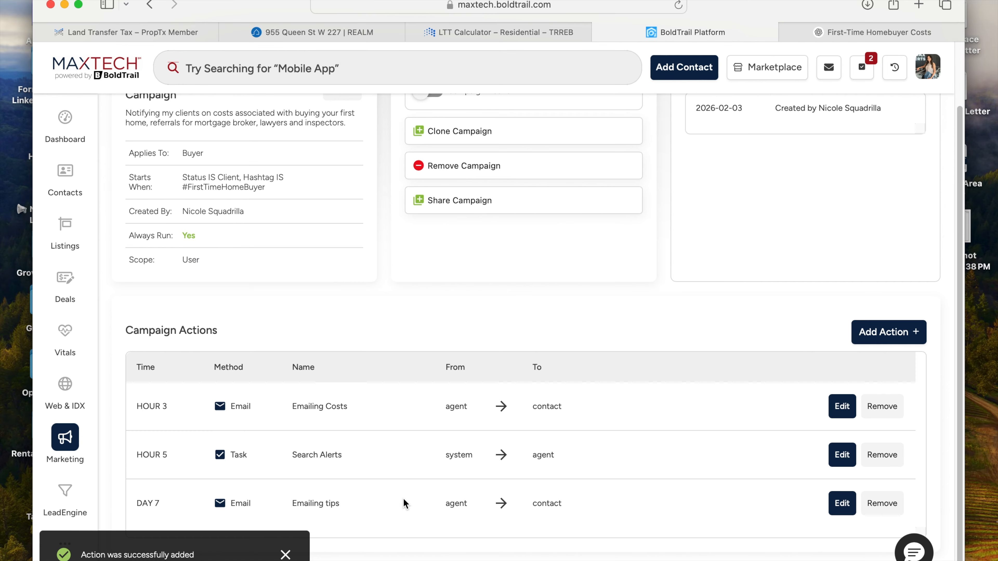
scroll(546, 462, up, 3)
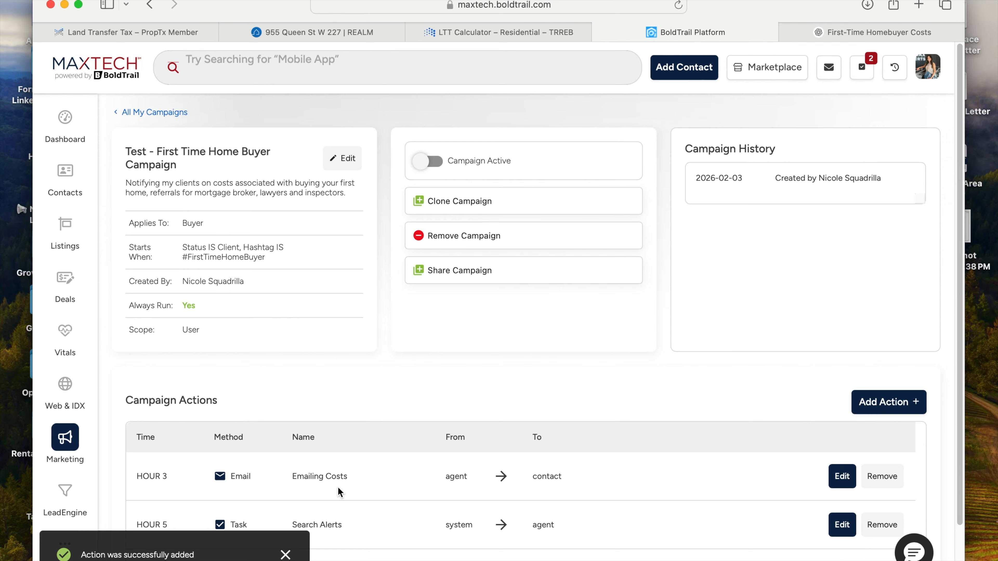
scroll(465, 413, down, 3)
scroll(455, 493, up, 3)
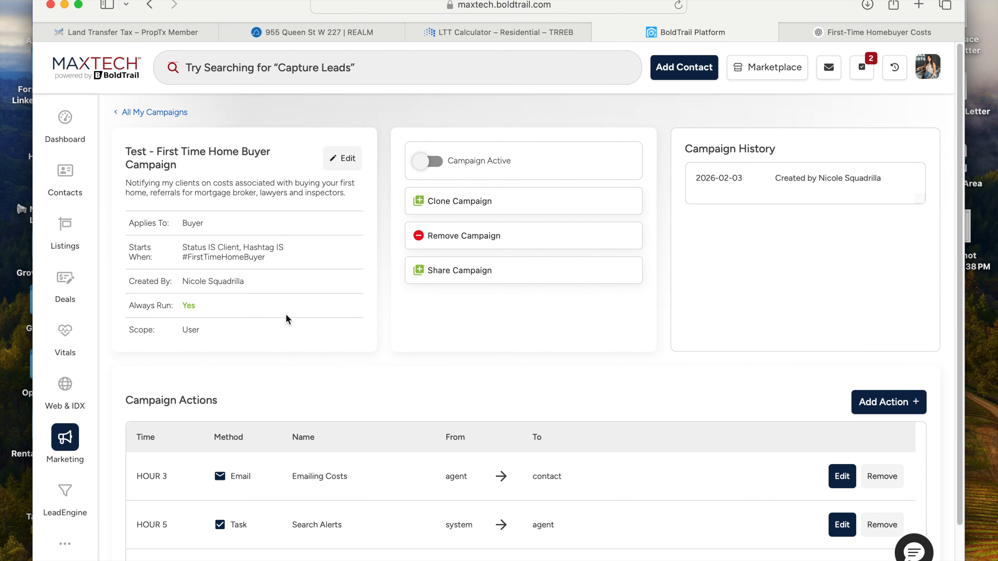
drag(165, 246, 249, 244)
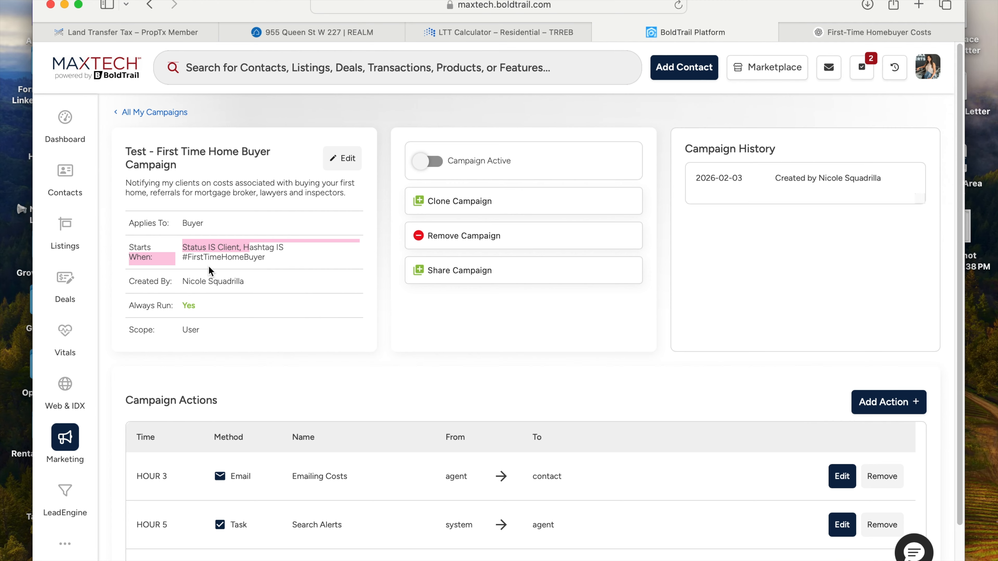
click(280, 274)
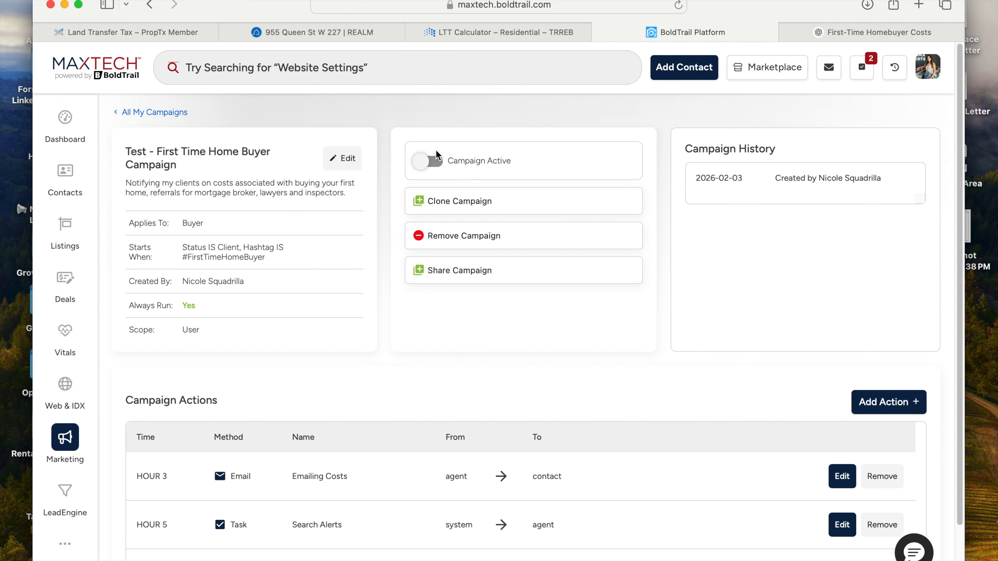
Switch the campaign to active and back to inactive, confirming both status changes.
click(438, 165)
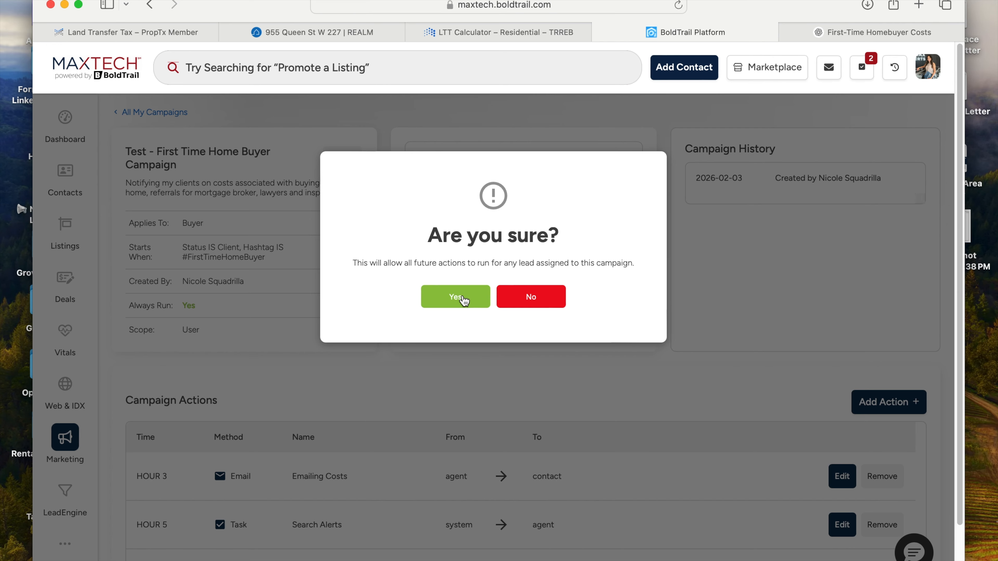
click(519, 297)
scroll(502, 352, down, 2)
scroll(488, 345, up, 2)
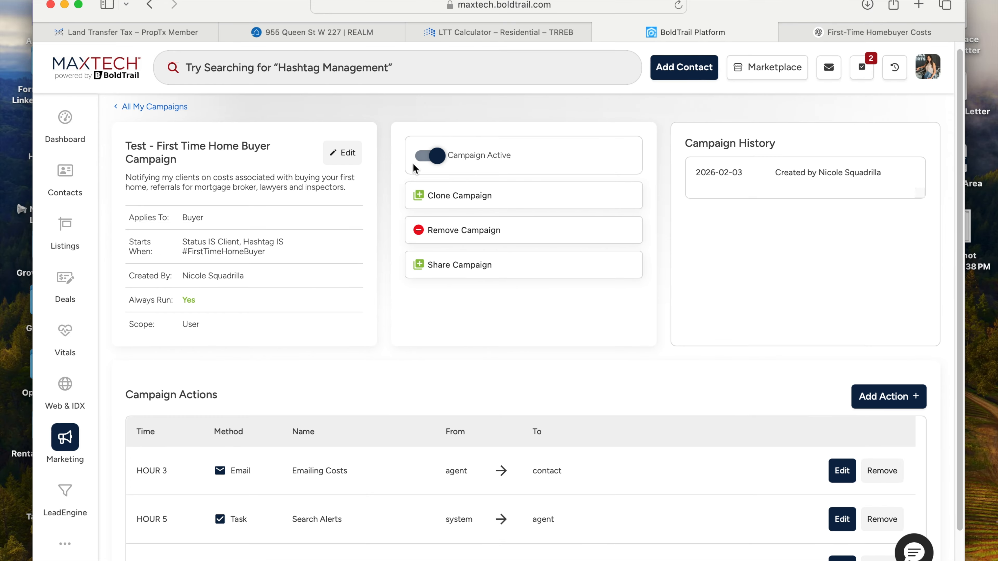
click(442, 155)
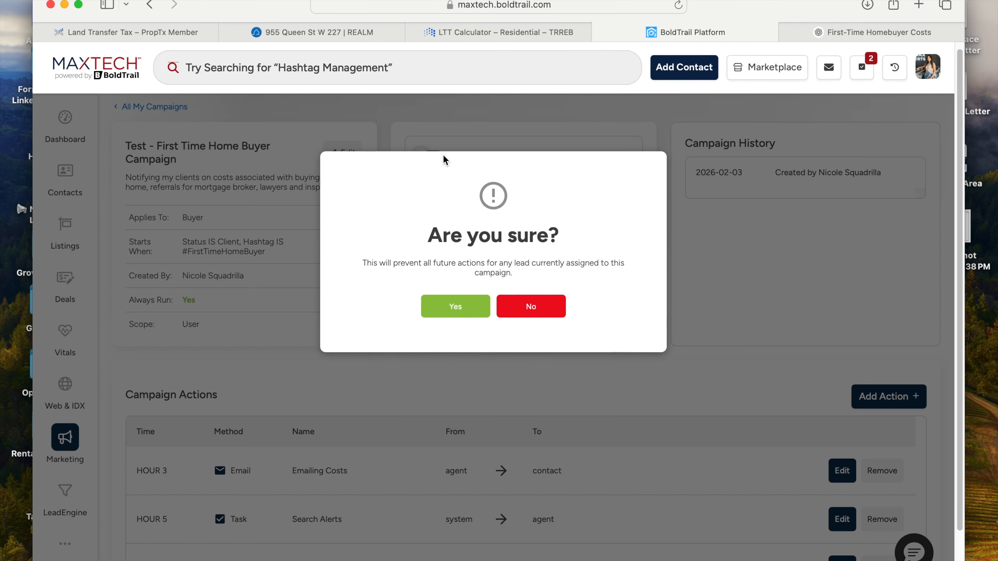
click(459, 306)
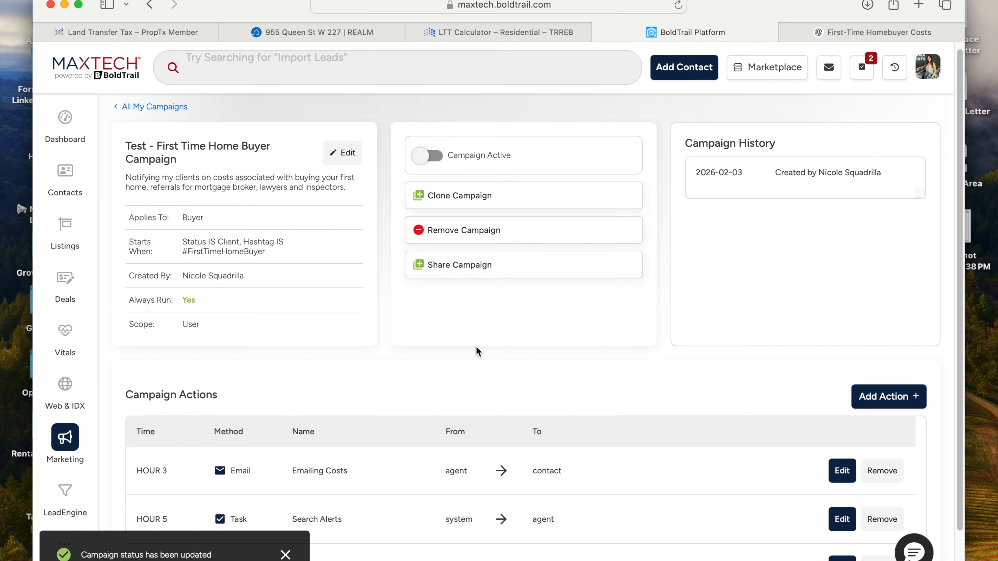